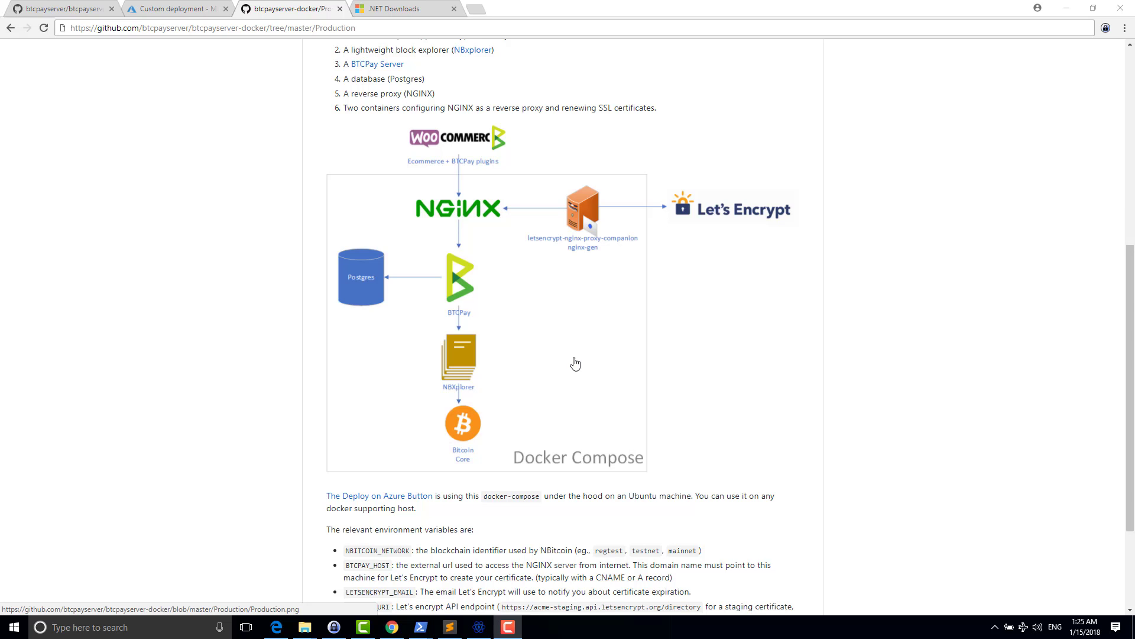
- In the Azure Custom deployment form, keep mainnet as the network and btc-ltc as the currencies
{"action": "left_click", "coordinate": [194, 13]}
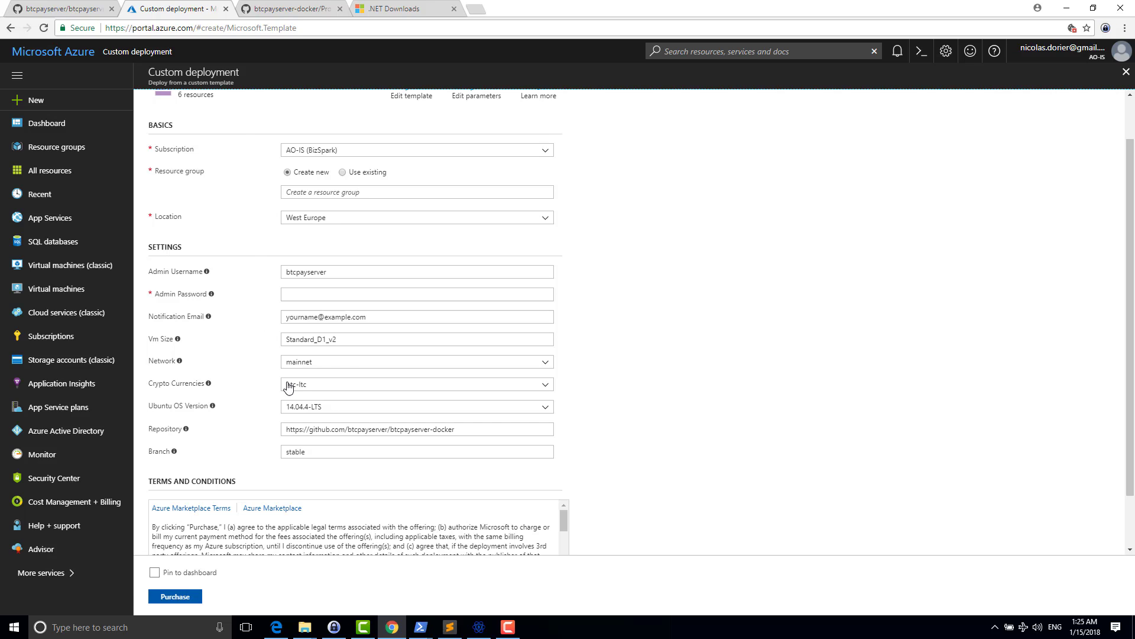
{"action": "left_click", "coordinate": [311, 365]}
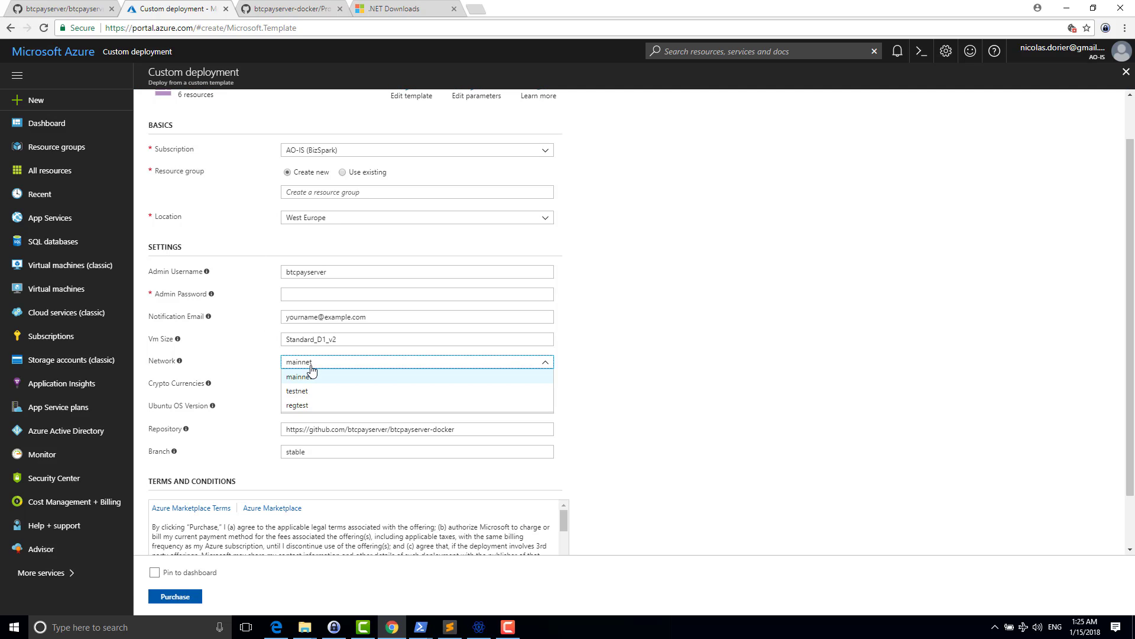
{"action": "left_click", "coordinate": [312, 372]}
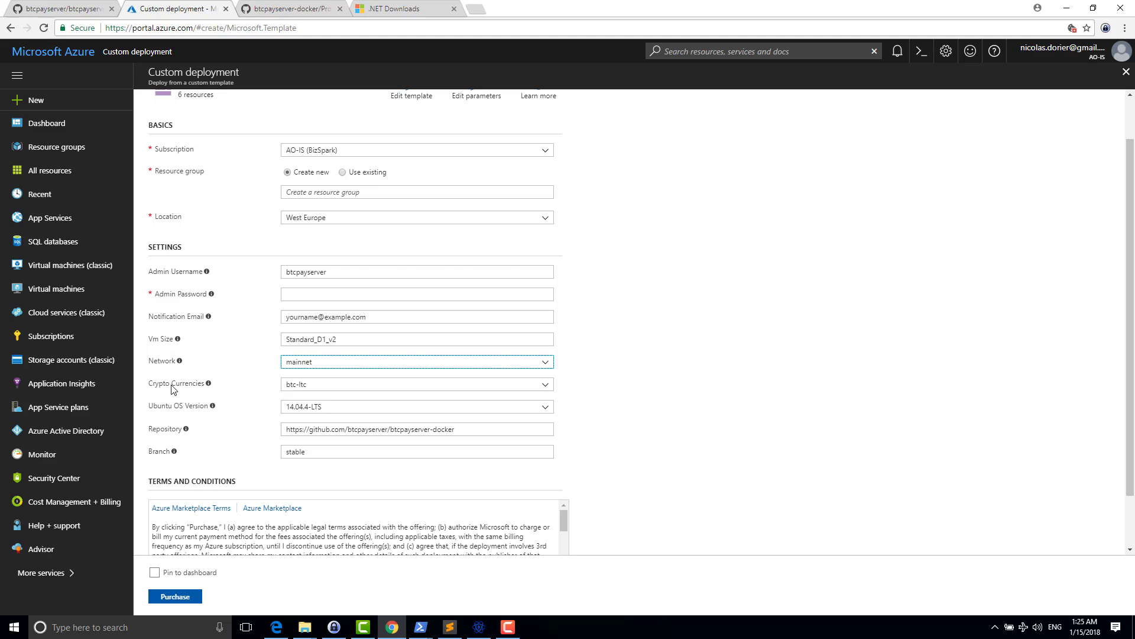
{"action": "left_click", "coordinate": [294, 391]}
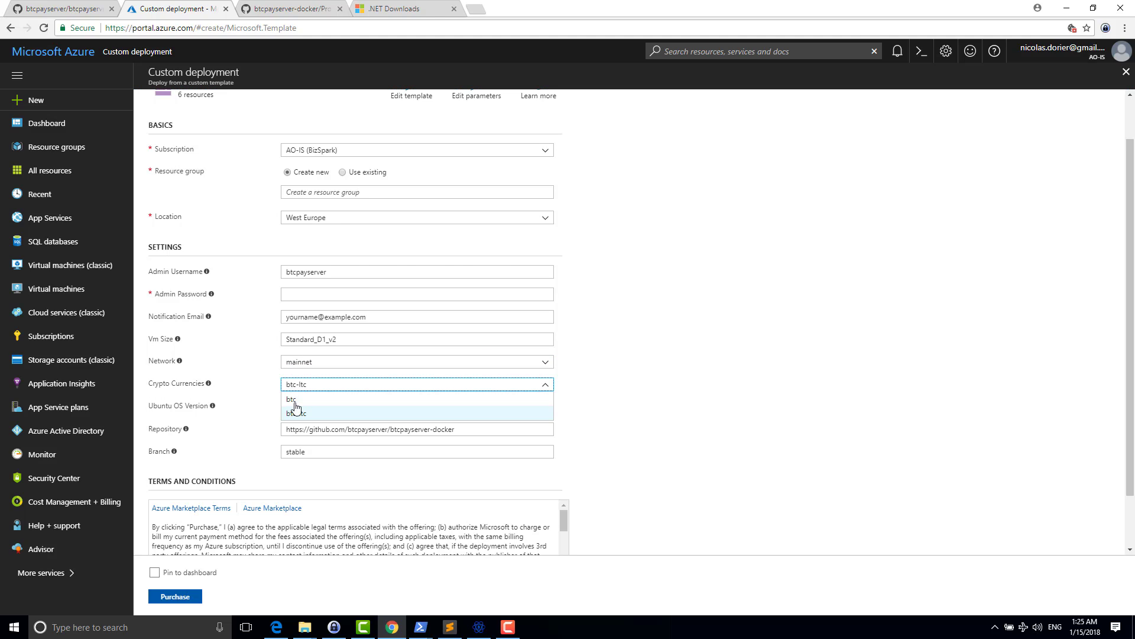
{"action": "left_click", "coordinate": [317, 387]}
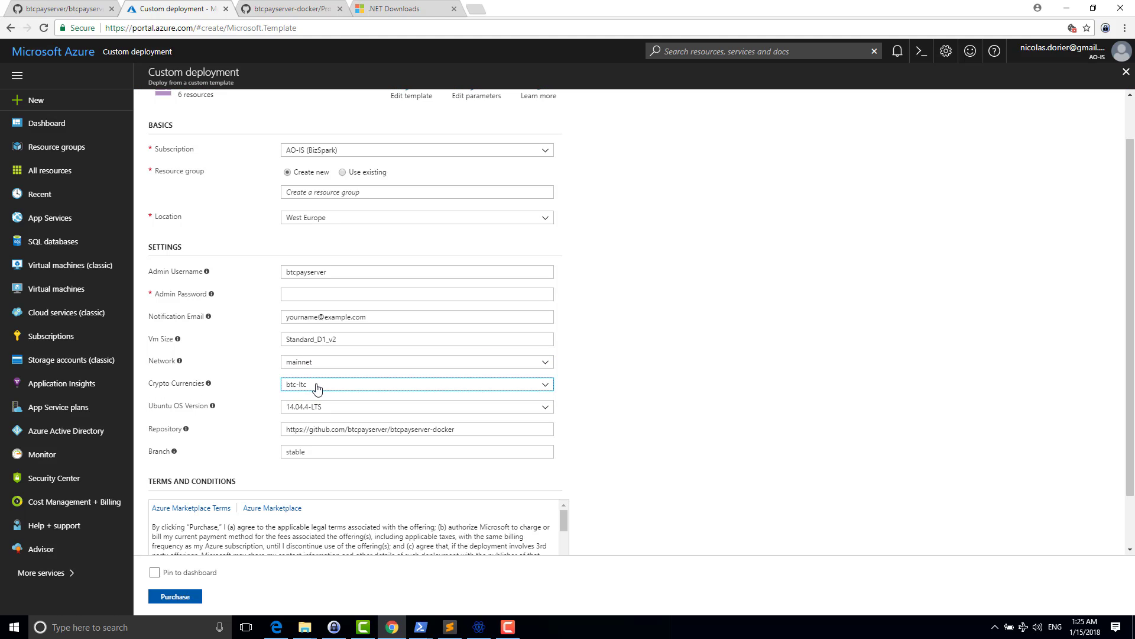
- Highlight the btcpayserver-docker repository URL in the deployment form
{"action": "left_click_drag", "start_coordinate": [468, 429], "coordinate": [322, 430]}
{"action": "left_click", "coordinate": [460, 430]}
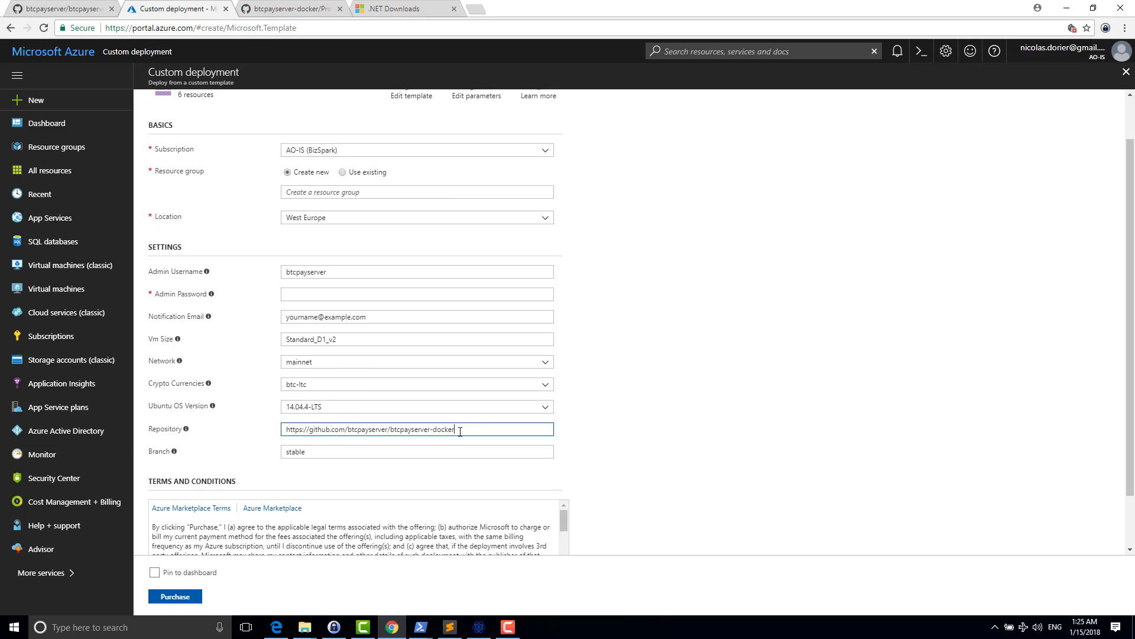
{"action": "left_click_drag", "start_coordinate": [460, 432], "coordinate": [287, 427]}
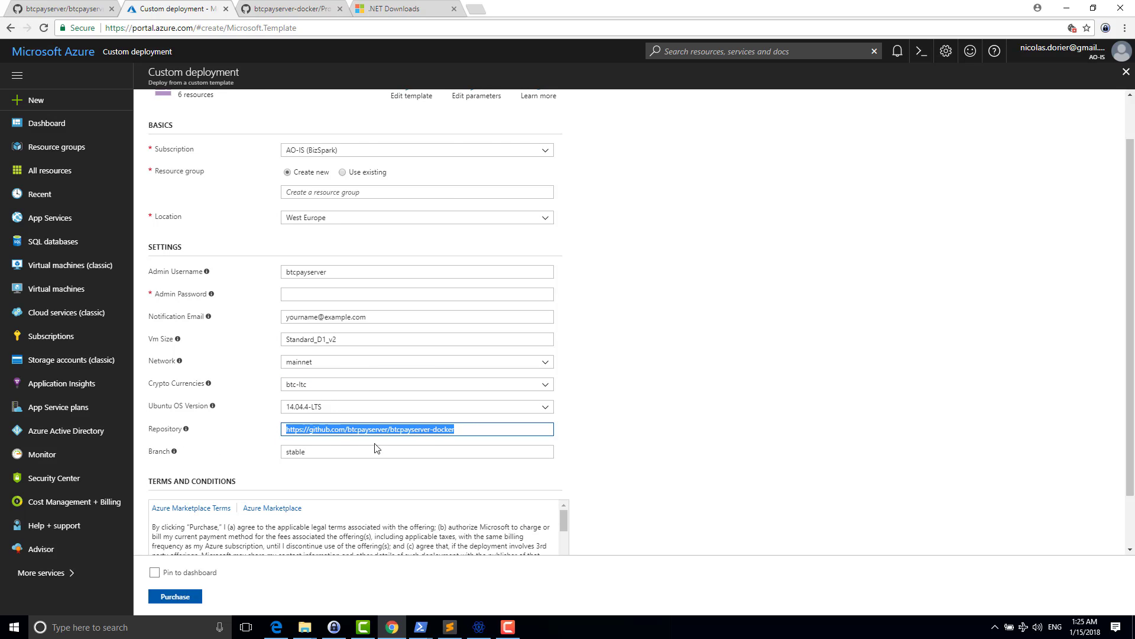
{"action": "left_click", "coordinate": [478, 425]}
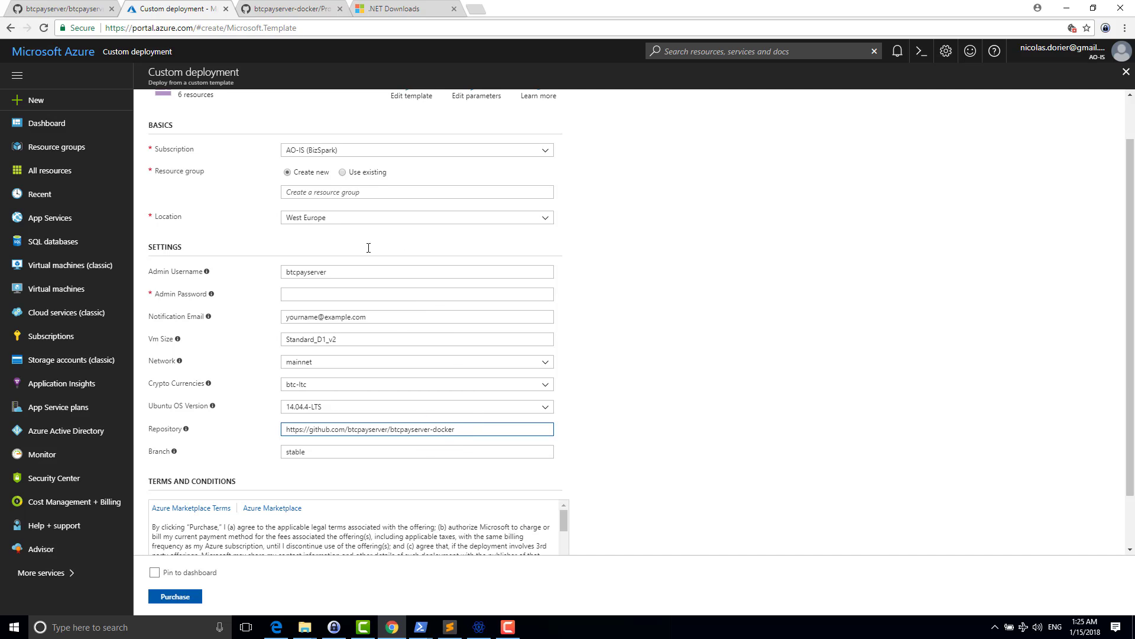
- Highlight docker-compose.btc-ltc.yml in the btcpayserver-docker Production folder on GitHub
{"action": "left_click", "coordinate": [280, 11]}
{"action": "scroll", "coordinate": [349, 144], "scroll_direction": "up", "scroll_amount": 5}
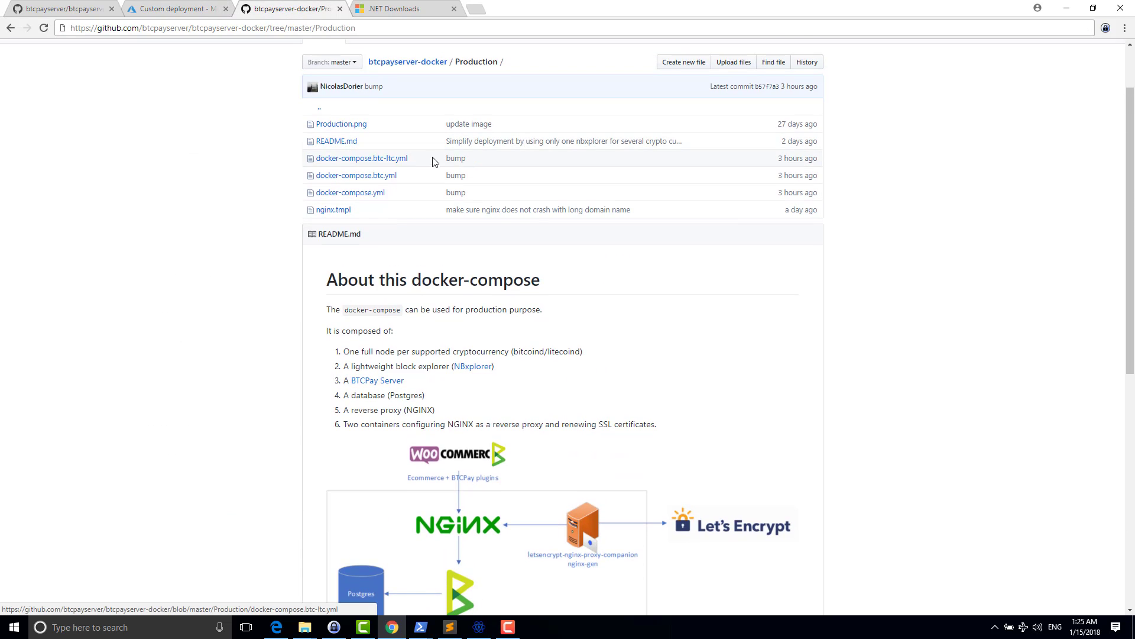
{"action": "left_click_drag", "start_coordinate": [413, 160], "coordinate": [315, 160]}
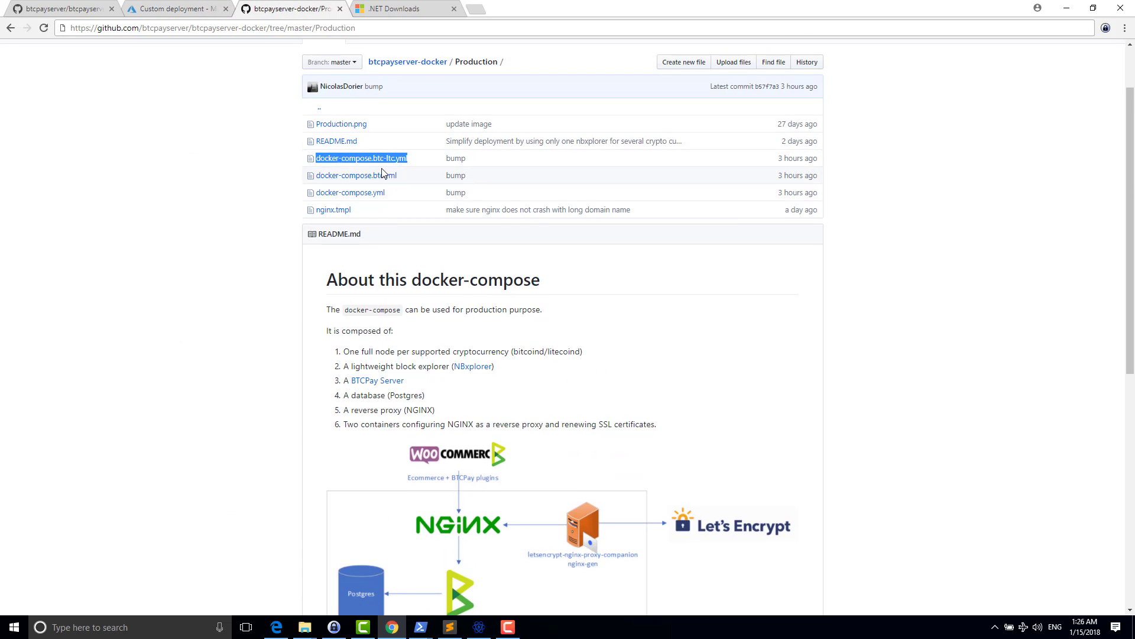
{"action": "scroll", "coordinate": [452, 158], "scroll_direction": "down", "scroll_amount": 2}
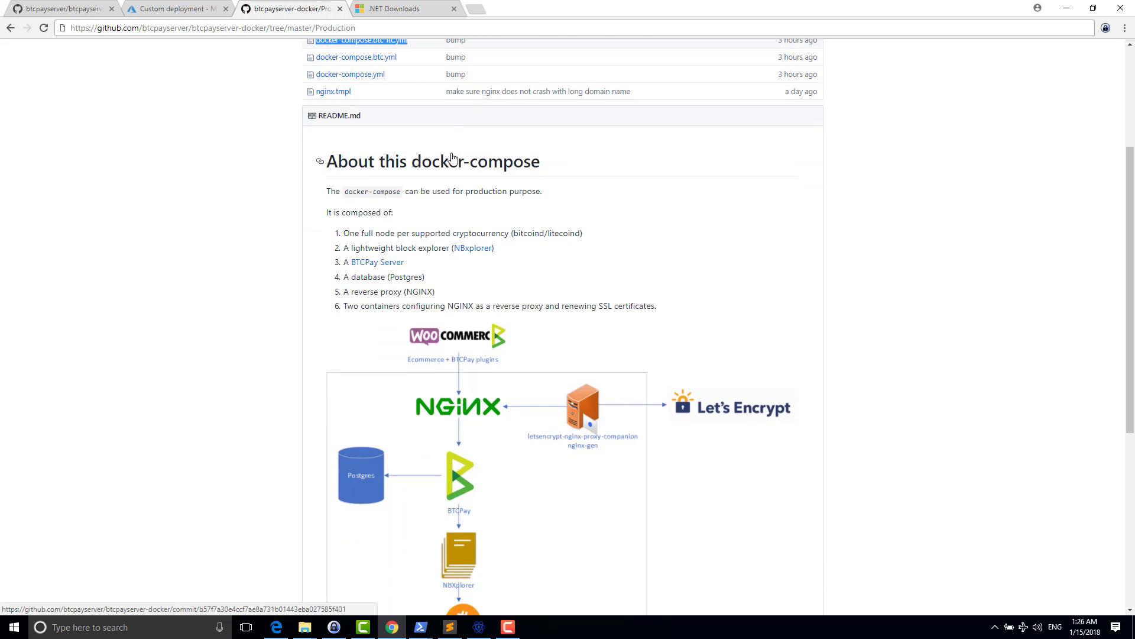
{"action": "scroll", "coordinate": [452, 157], "scroll_direction": "up", "scroll_amount": 2}
- Scroll through the Production folder README, then bring up the .NET Downloads page
{"action": "left_click", "coordinate": [269, 30]}
{"action": "left_click", "coordinate": [269, 29]}
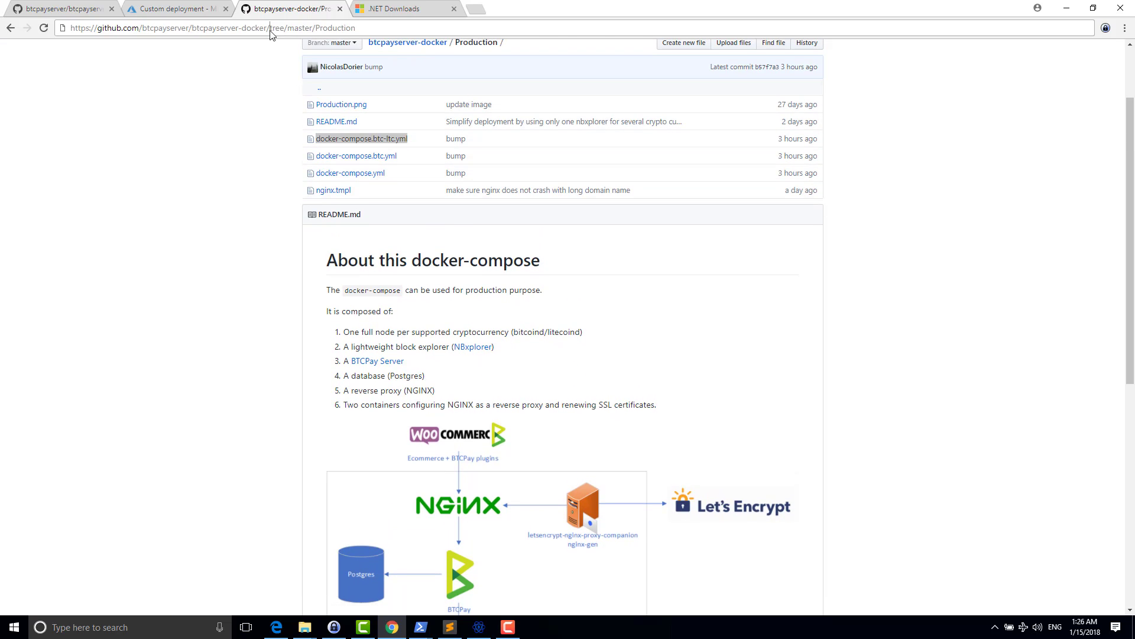
{"action": "left_click_drag", "start_coordinate": [270, 35], "coordinate": [107, 44]}
{"action": "left_click", "coordinate": [263, 208]}
{"action": "scroll", "coordinate": [267, 213], "scroll_direction": "down", "scroll_amount": 1}
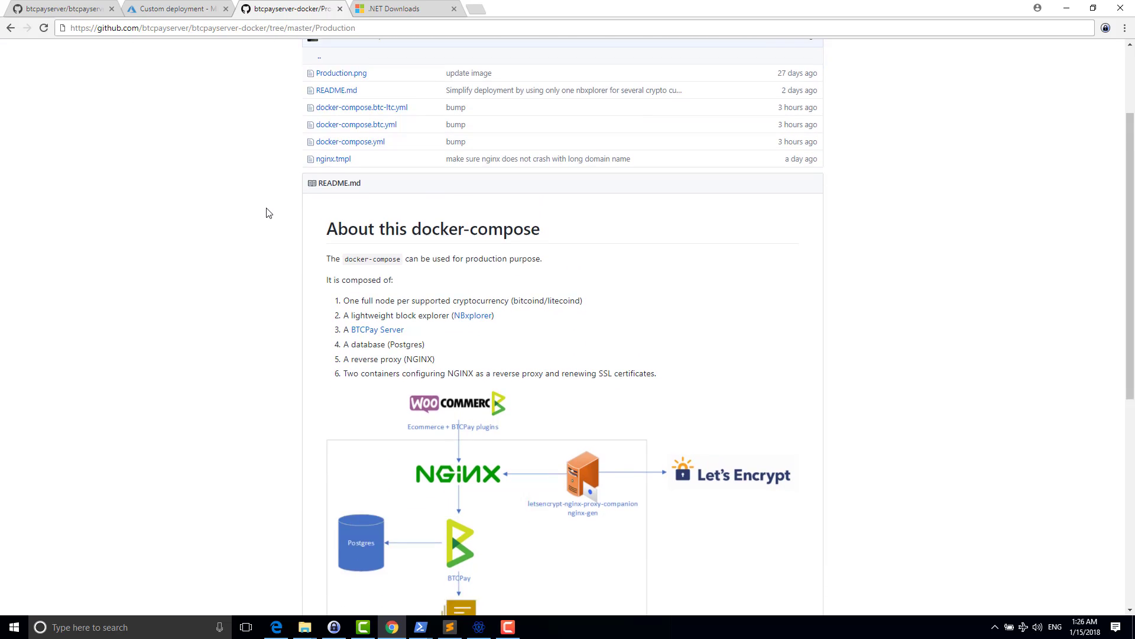
{"action": "scroll", "coordinate": [268, 212], "scroll_direction": "down", "scroll_amount": 5}
{"action": "scroll", "coordinate": [270, 218], "scroll_direction": "down", "scroll_amount": 1}
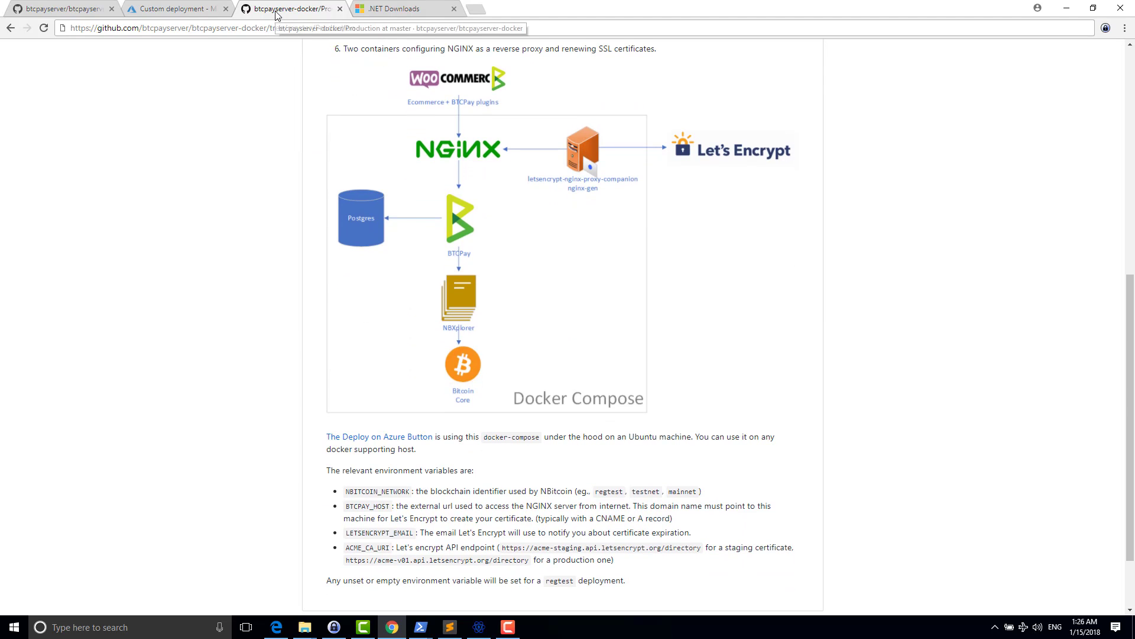
{"action": "left_click", "coordinate": [389, 7]}
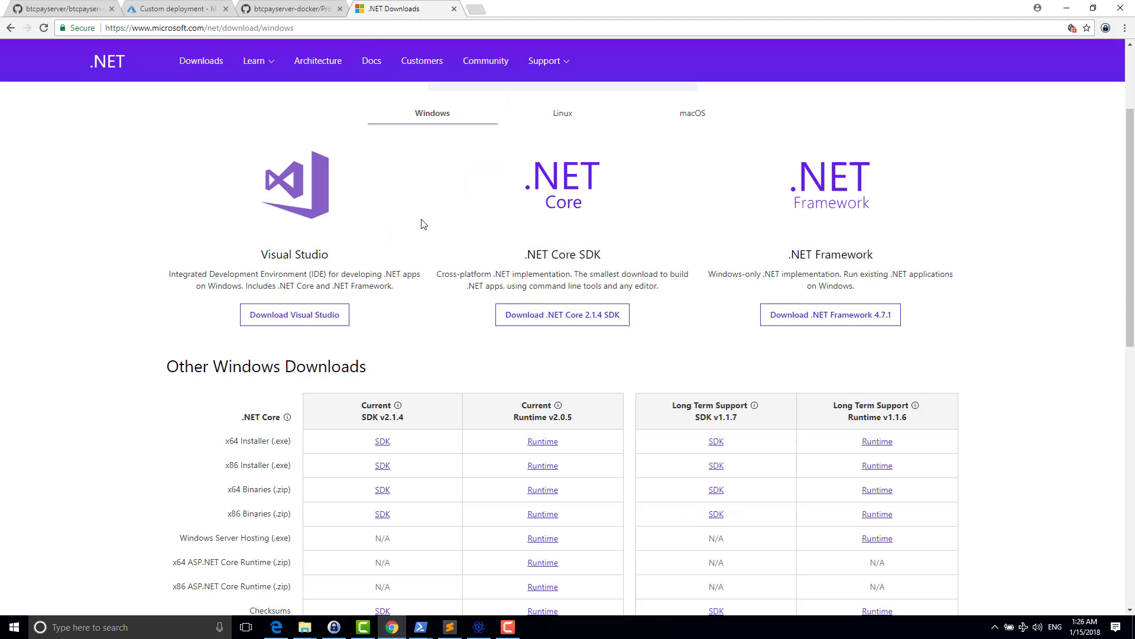
- Highlight the .NET Core SDK heading, then return to the btcpayserver-azure repository page
{"action": "left_click_drag", "start_coordinate": [523, 254], "coordinate": [607, 256]}
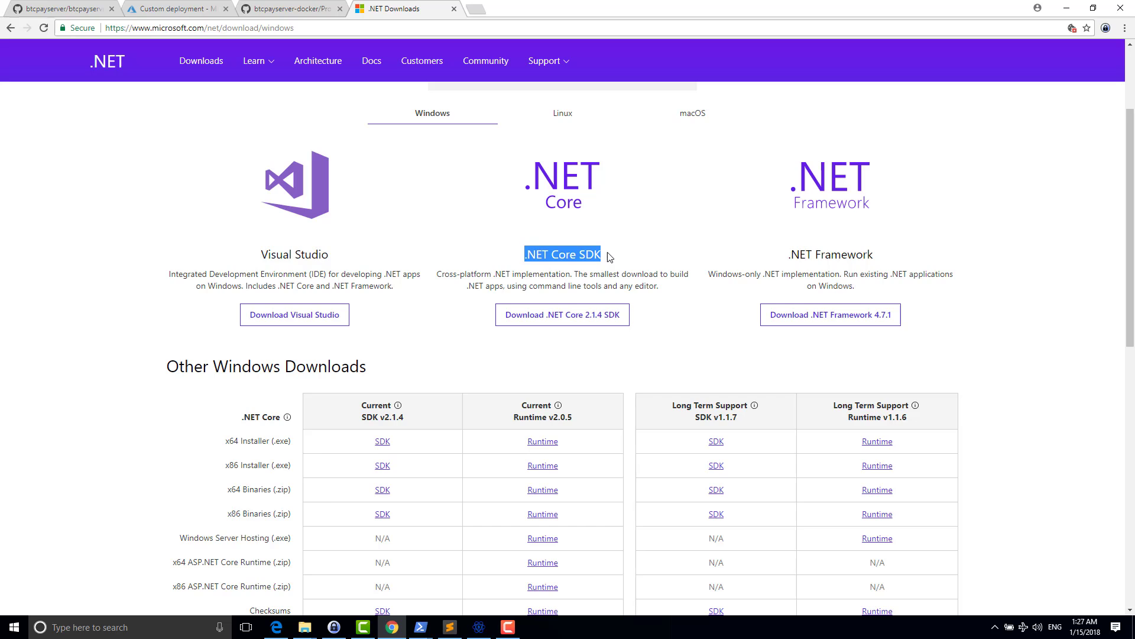
{"action": "left_click", "coordinate": [615, 242]}
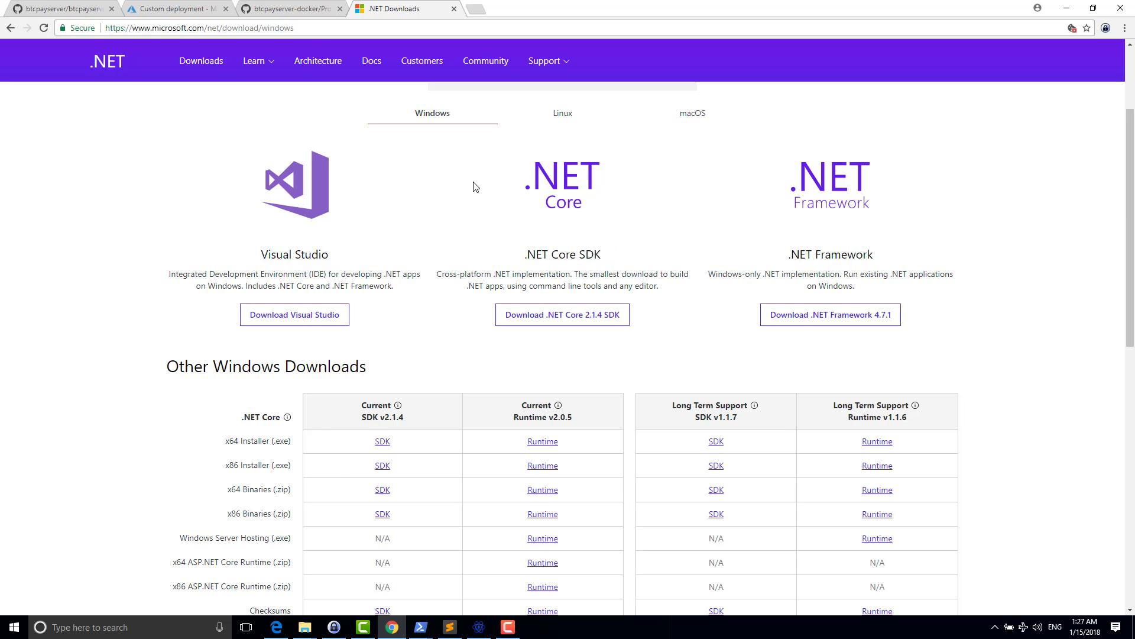
{"action": "left_click", "coordinate": [72, 6]}
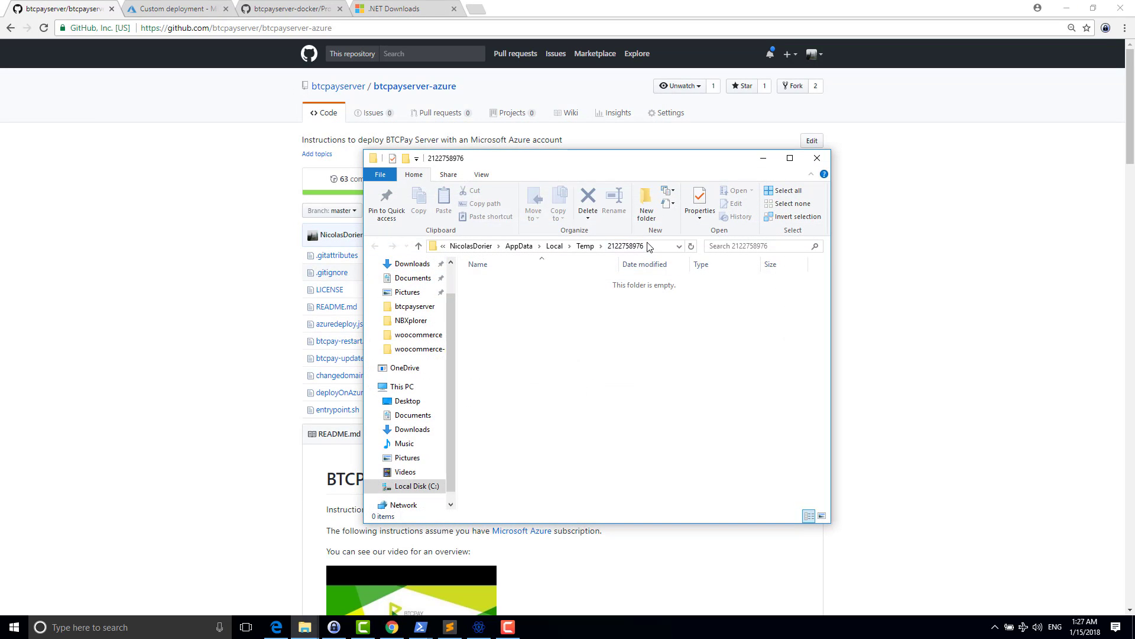
{"action": "left_click", "coordinate": [649, 243]}
{"action": "type", "text": "powershell"}
{"action": "key", "text": "Return"}
{"action": "type", "text": "git cl"}
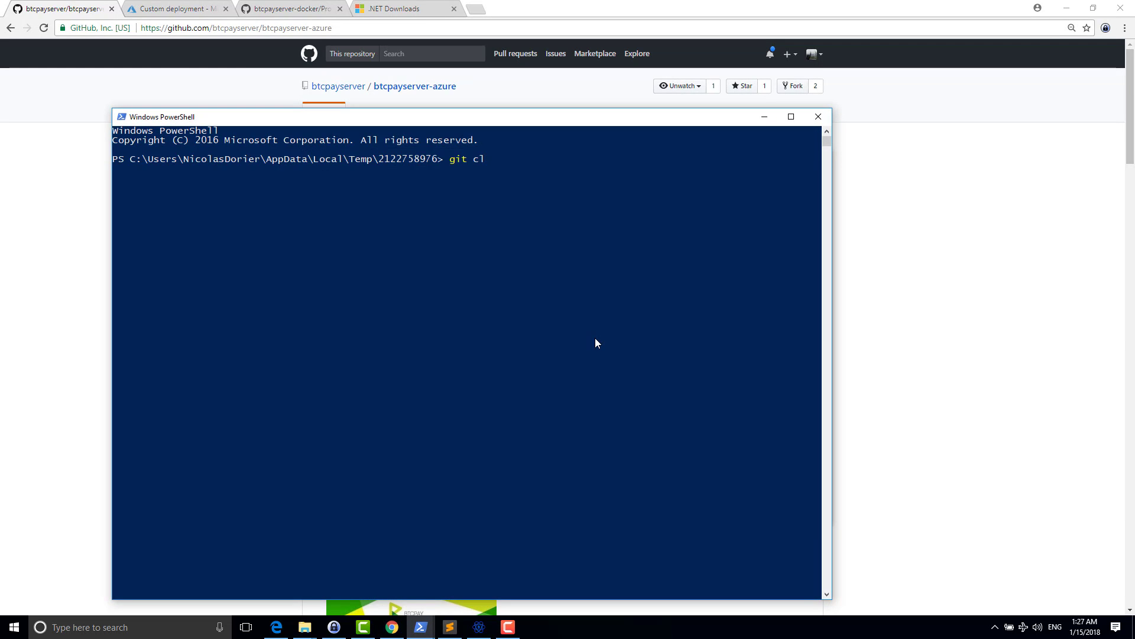
{"action": "type", "text": "one g"}
{"action": "left_click", "coordinate": [265, 28]}
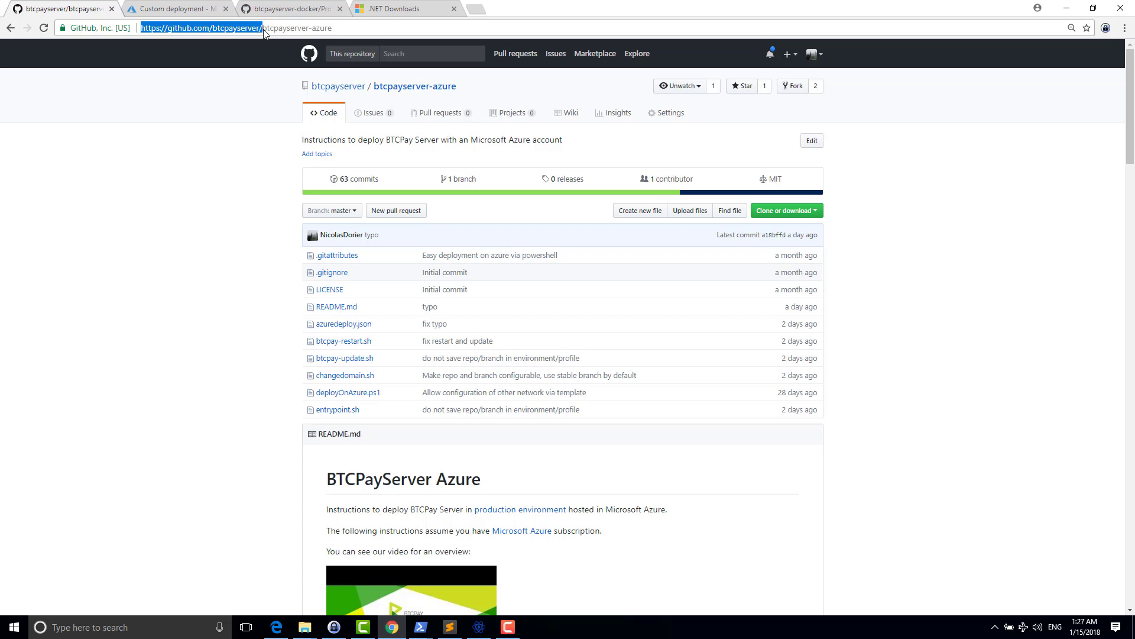
{"action": "key", "text": "alt+Tab"}
{"action": "key", "text": "BackSpace"}
{"action": "type", "text": "https://github.com/btcpayserver/"}
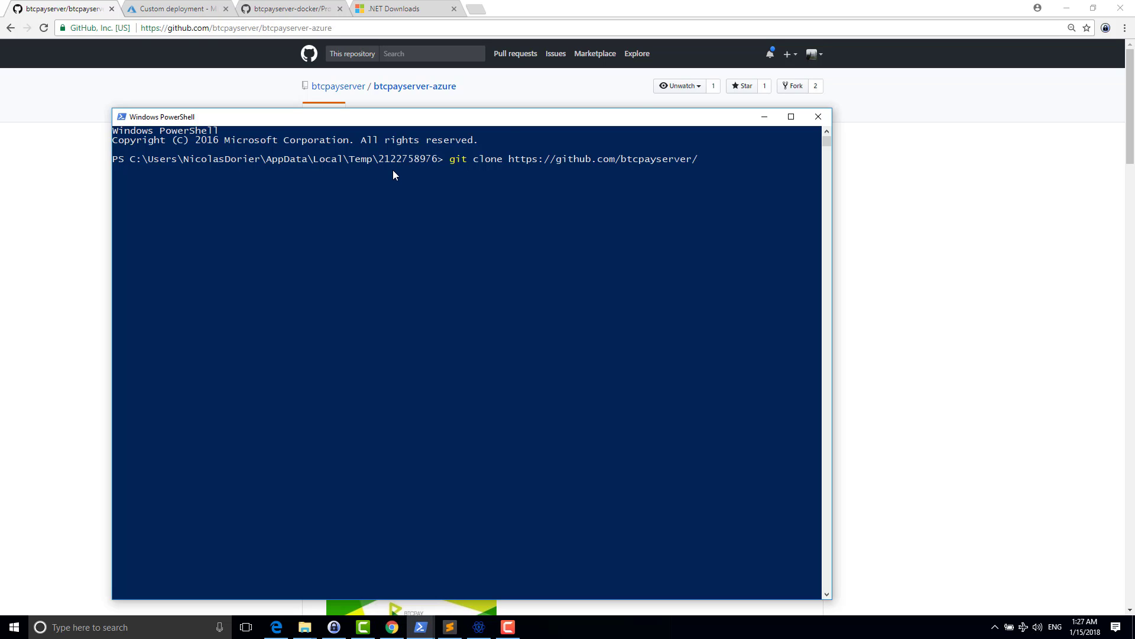
{"action": "type", "text": "btcpayserver"}
{"action": "key", "text": "Return"}
- In a second PowerShell, try cloning github.com/nbxplorer/nbxplorer
{"action": "key", "text": "alt+Tab"}
{"action": "key", "text": "Tab"}
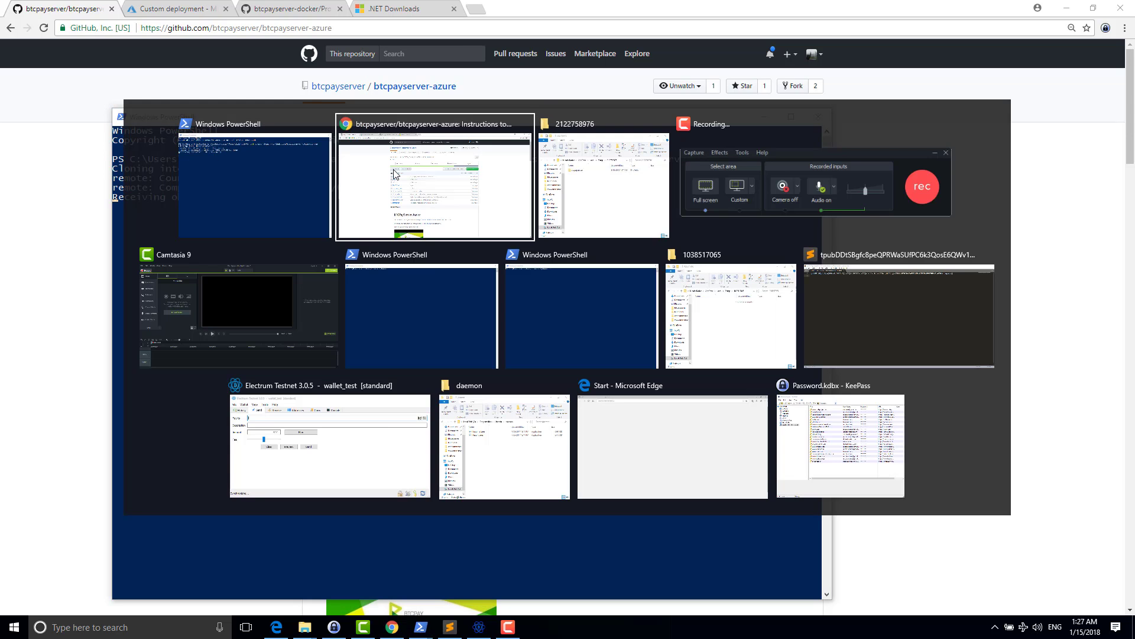
{"action": "key", "text": "alt+f"}
{"action": "type", "text": "rgit clone"}
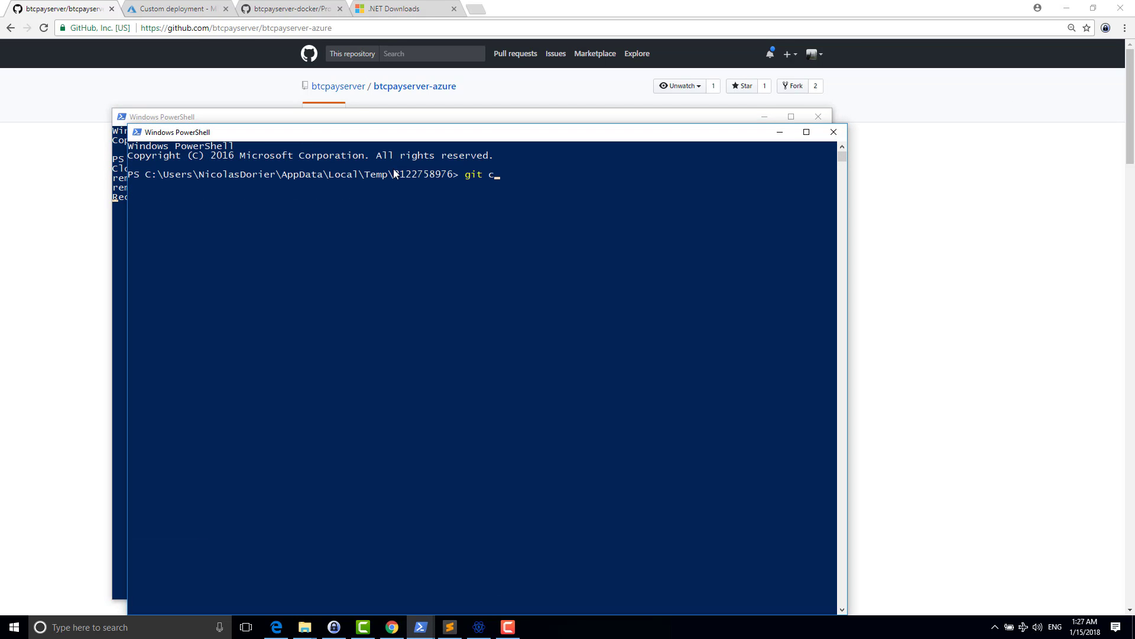
{"action": "type", "text": "https://github.com/btcpayserver/"}
{"action": "key", "text": "BackSpace"}
{"action": "key", "text": "BackSpace"}
{"action": "key", "text": "BackSpace"}
{"action": "key", "text": "BackSpace"}
{"action": "key", "text": "BackSpace"}
{"action": "key", "text": "BackSpace"}
{"action": "key", "text": "BackSpace"}
{"action": "key", "text": "BackSpace"}
{"action": "key", "text": "BackSpace"}
{"action": "key", "text": "BackSpace"}
{"action": "key", "text": "BackSpace"}
{"action": "key", "text": "BackSpace"}
{"action": "key", "text": "BackSpace"}
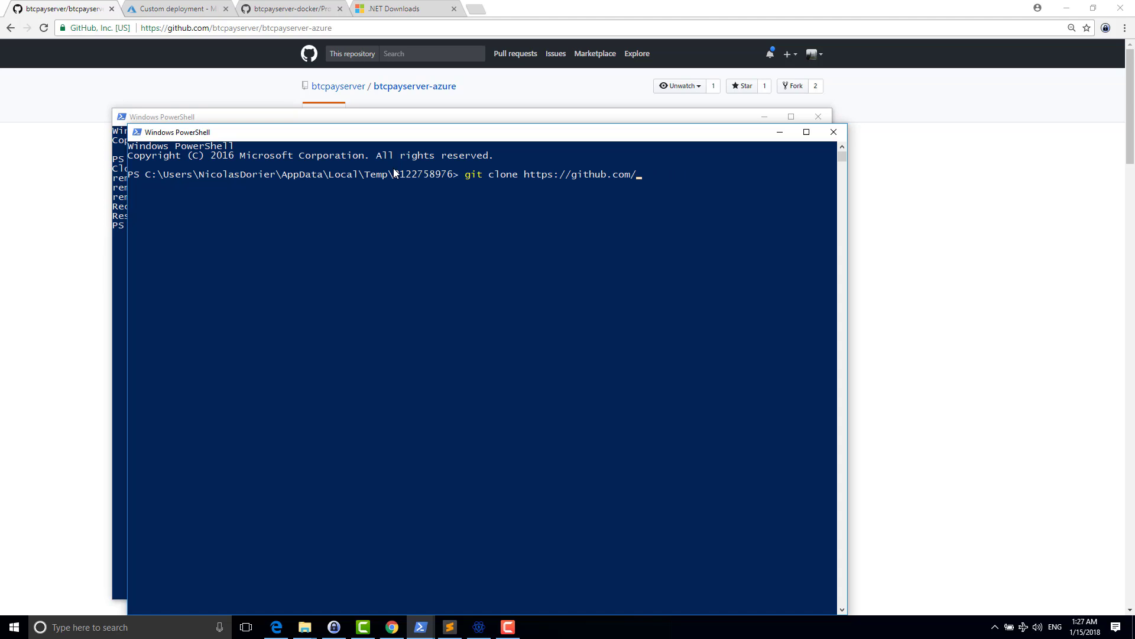
{"action": "type", "text": "nbxplorer/nbxplorer"}
{"action": "key", "text": "Return"}
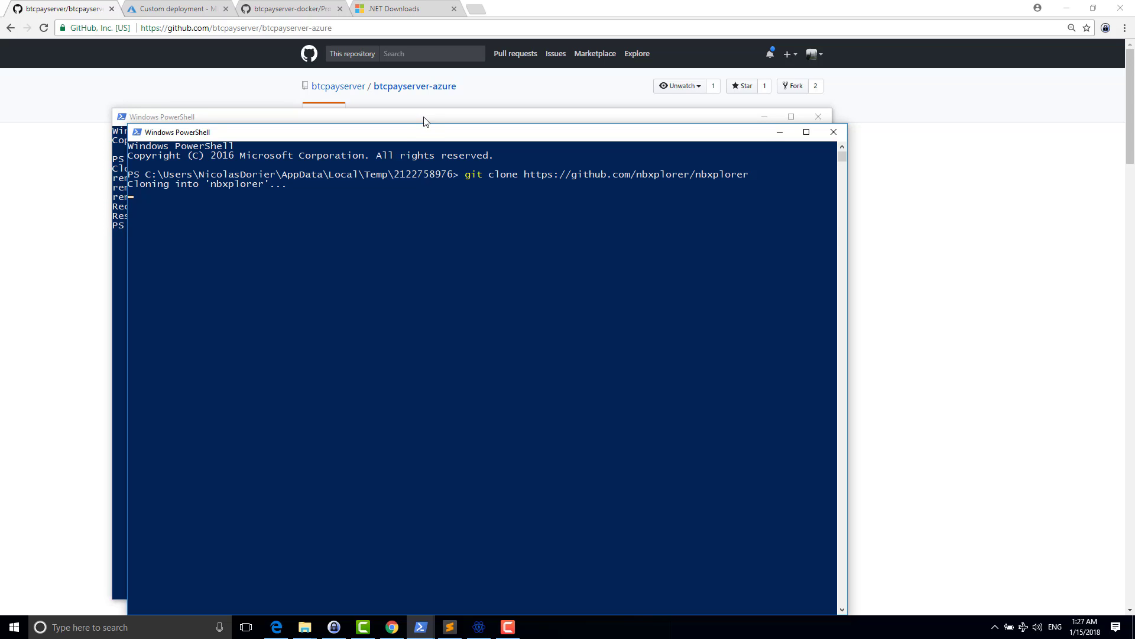
- Rerun the failed clone with the owner corrected to dgarage/nbxplorer
{"action": "left_click_drag", "start_coordinate": [429, 132], "coordinate": [800, 76]}
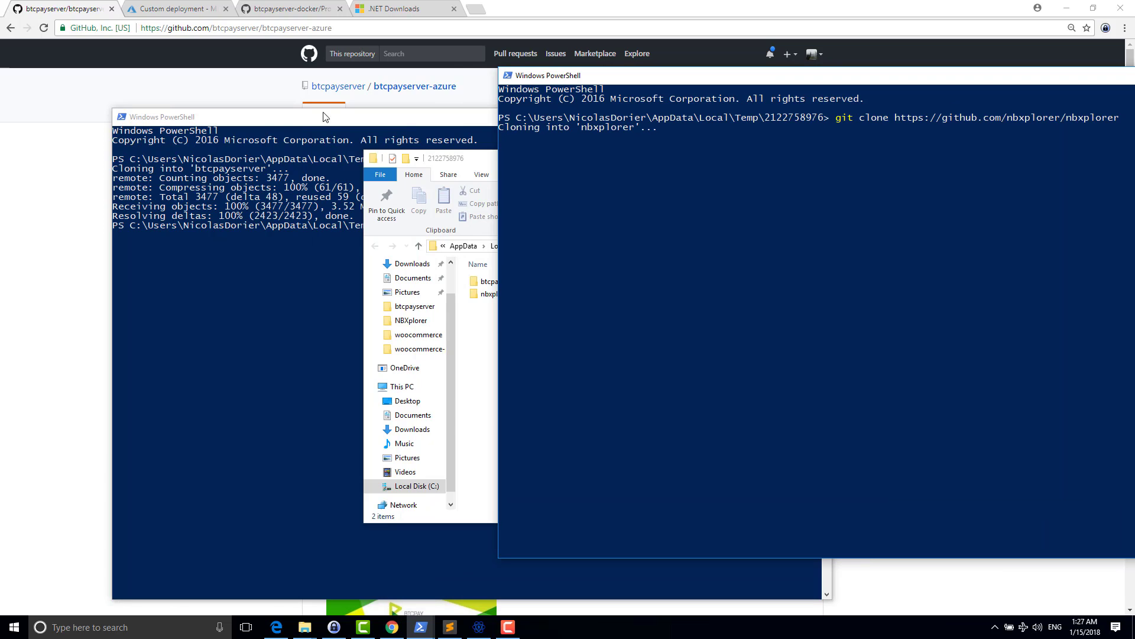
{"action": "left_click_drag", "start_coordinate": [324, 117], "coordinate": [323, 115]}
{"action": "left_click", "coordinate": [913, 180]}
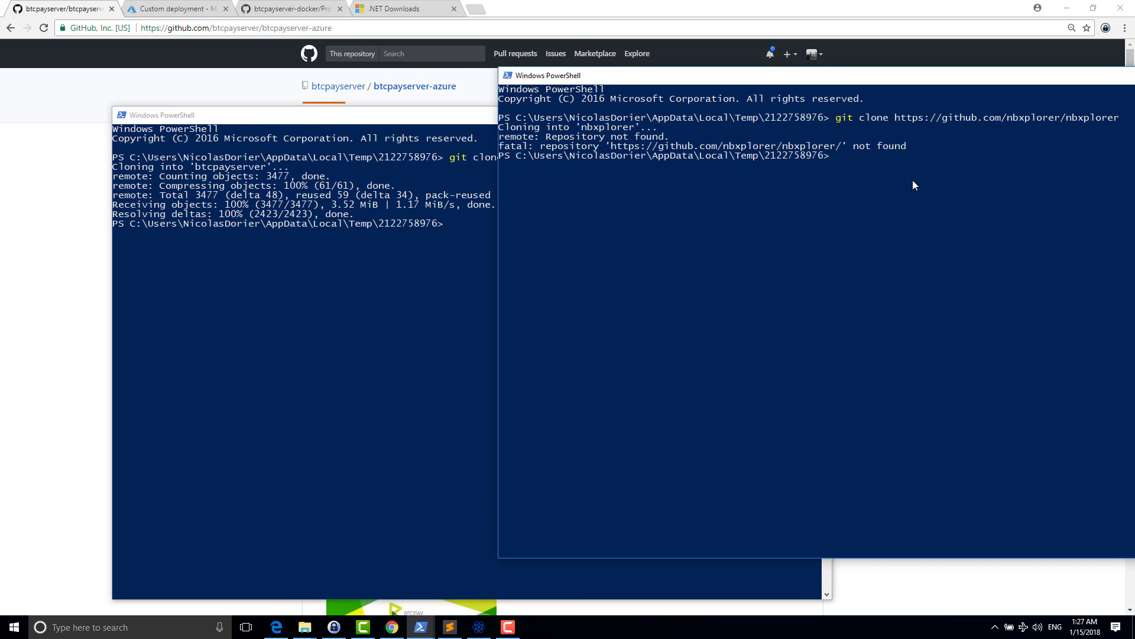
{"action": "key", "text": "Up"}
{"action": "key", "text": "BackSpace"}
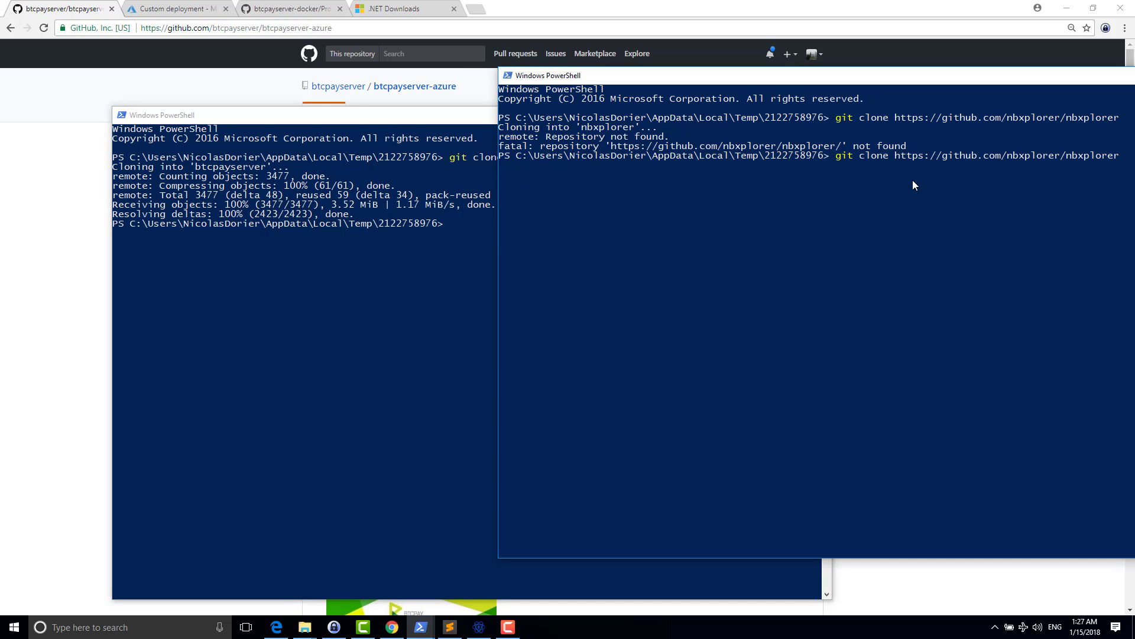
{"action": "key", "text": "Left"}
{"action": "key", "text": "Left"}
{"action": "key", "text": "Left"}
{"action": "key", "text": "Left"}
{"action": "key", "text": "Left"}
{"action": "key", "text": "Left"}
{"action": "key", "text": "Left"}
{"action": "key", "text": "Left"}
{"action": "key", "text": "Left"}
{"action": "key", "text": "Left"}
{"action": "key", "text": "BackSpace"}
{"action": "key", "text": "BackSpace"}
{"action": "key", "text": "BackSpace"}
{"action": "key", "text": "BackSpace"}
{"action": "key", "text": "BackSpace"}
{"action": "key", "text": "BackSpace"}
{"action": "key", "text": "BackSpace"}
{"action": "key", "text": "BackSpace"}
{"action": "key", "text": "BackSpace"}
{"action": "type", "text": "dgrag"}
{"action": "key", "text": "BackSpace"}
{"action": "key", "text": "BackSpace"}
{"action": "key", "text": "BackSpace"}
{"action": "type", "text": "arage"}
{"action": "key", "text": "Return"}
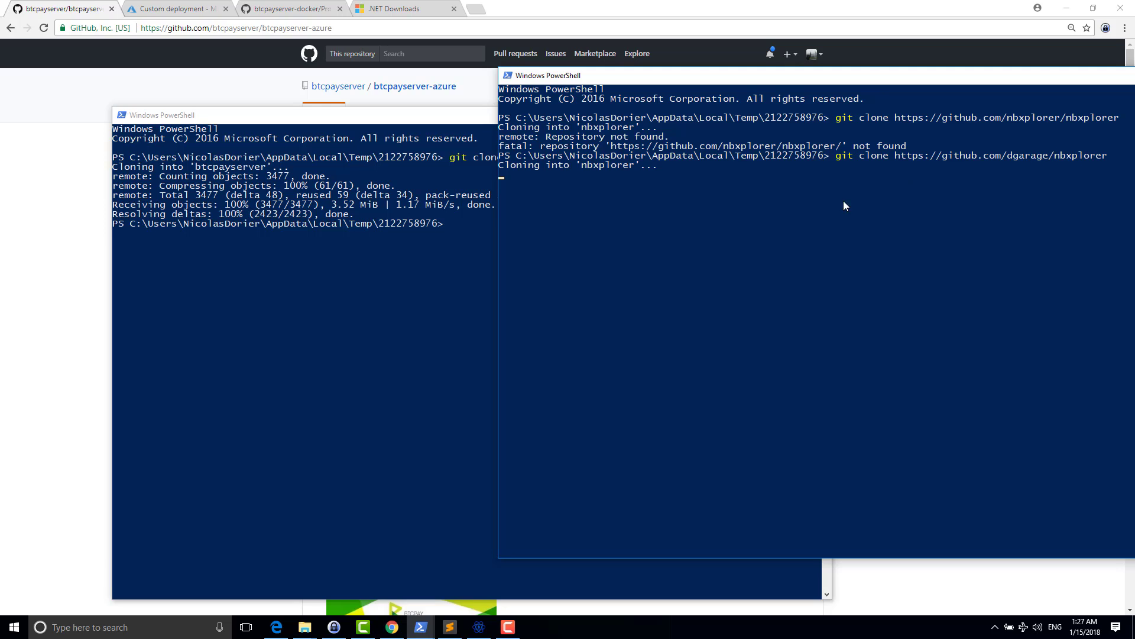
{"action": "left_click", "coordinate": [431, 312]}
- In the btcpayserver folder, run dotnet build -c Release
{"action": "type", "text": "cd"}
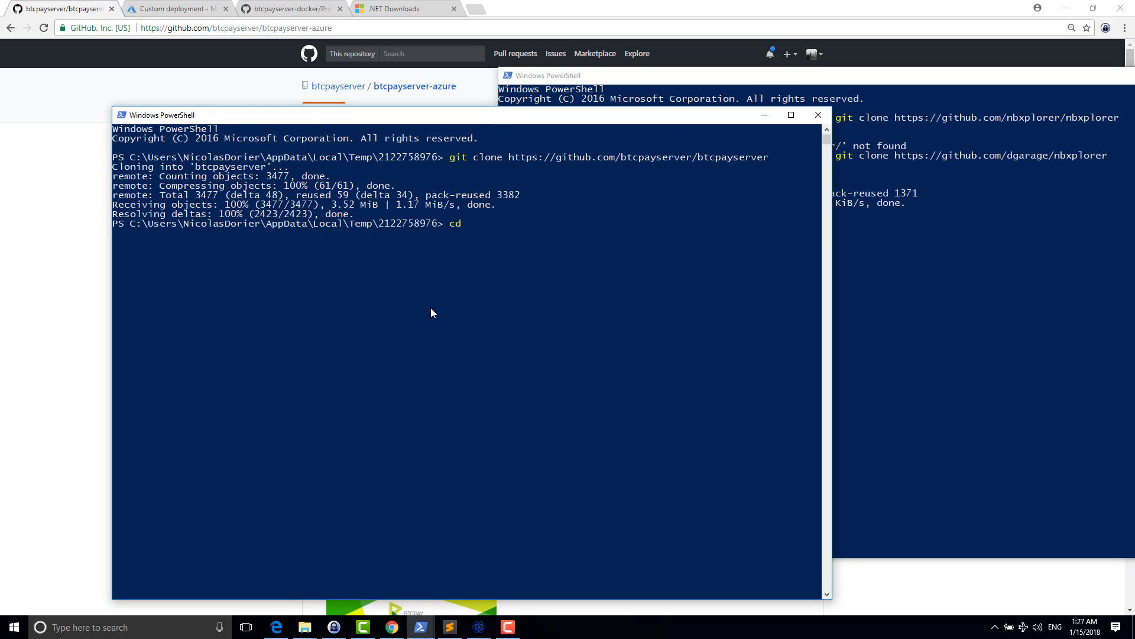
{"action": "type", "text": " .\\bt"}
{"action": "key", "text": "Tab"}
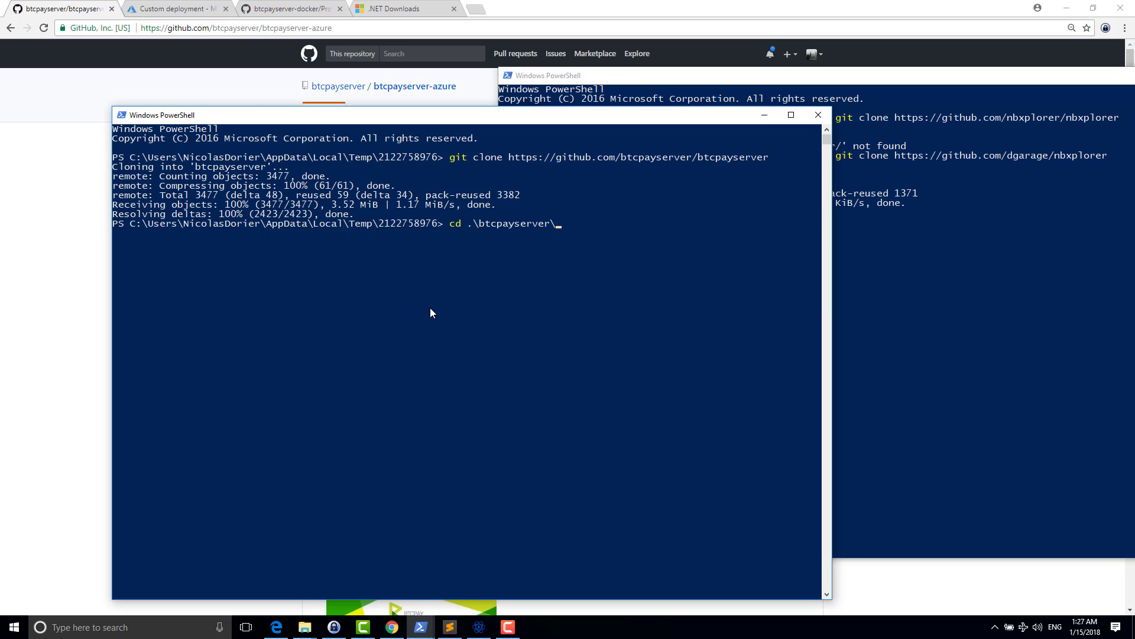
{"action": "key", "text": "Return"}
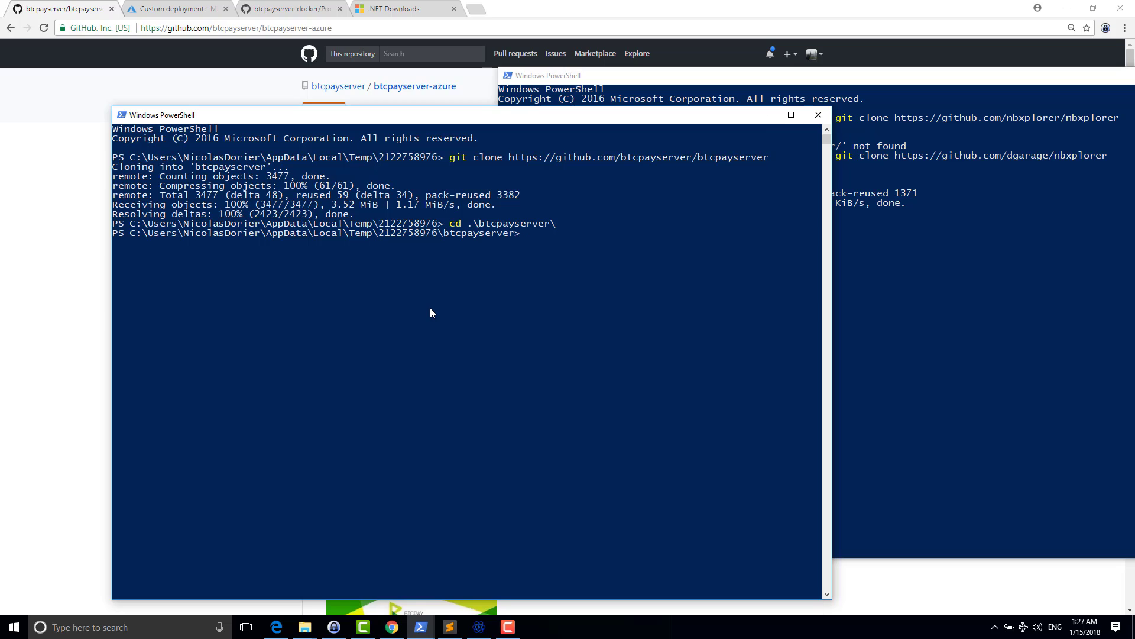
{"action": "type", "text": "dotnet build -c Release"}
- Build nbxplorer with dotnet build -c Release and arrange both consoles to watch the builds
{"action": "left_click", "coordinate": [963, 307]}
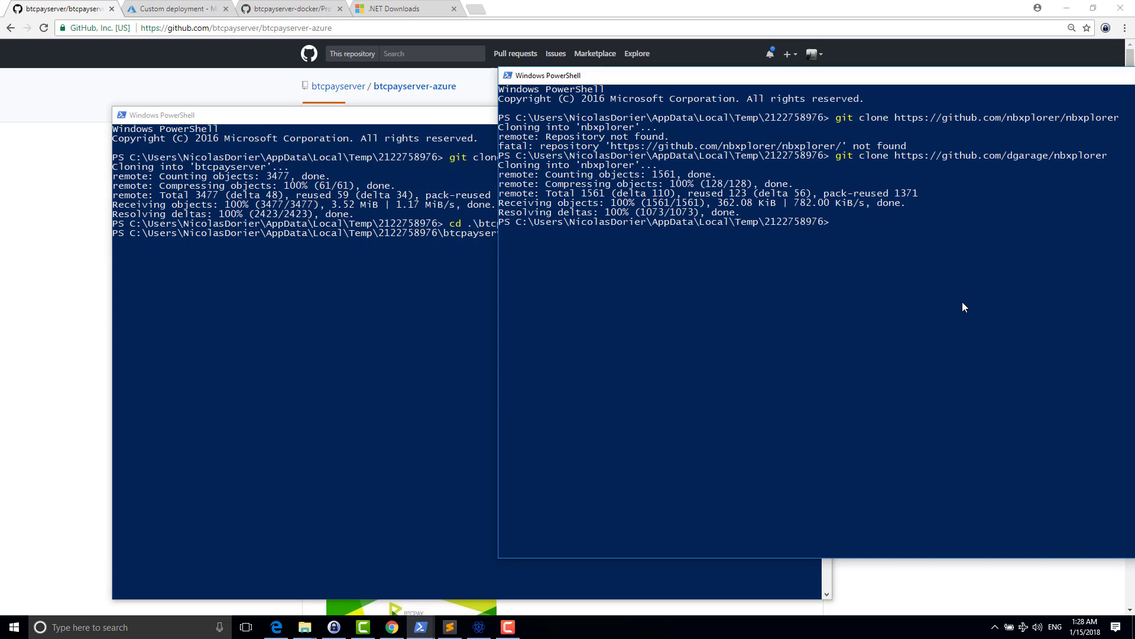
{"action": "type", "text": "cd .\\nbx"}
{"action": "key", "text": "Tab"}
{"action": "key", "text": "Return"}
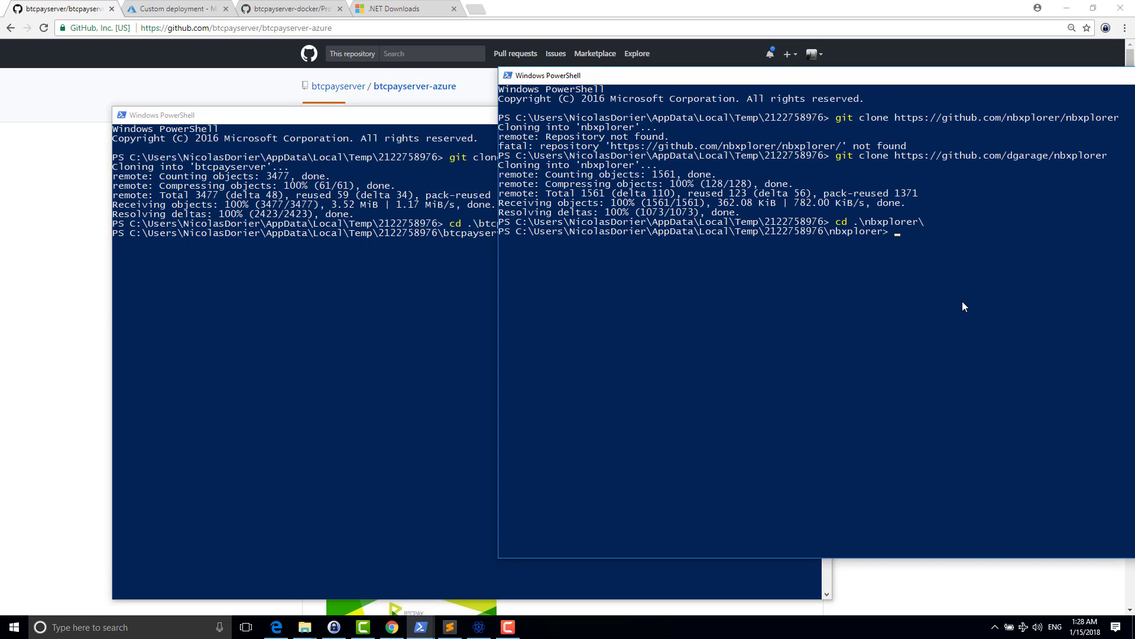
{"action": "type", "text": "dotnet build -c Release"}
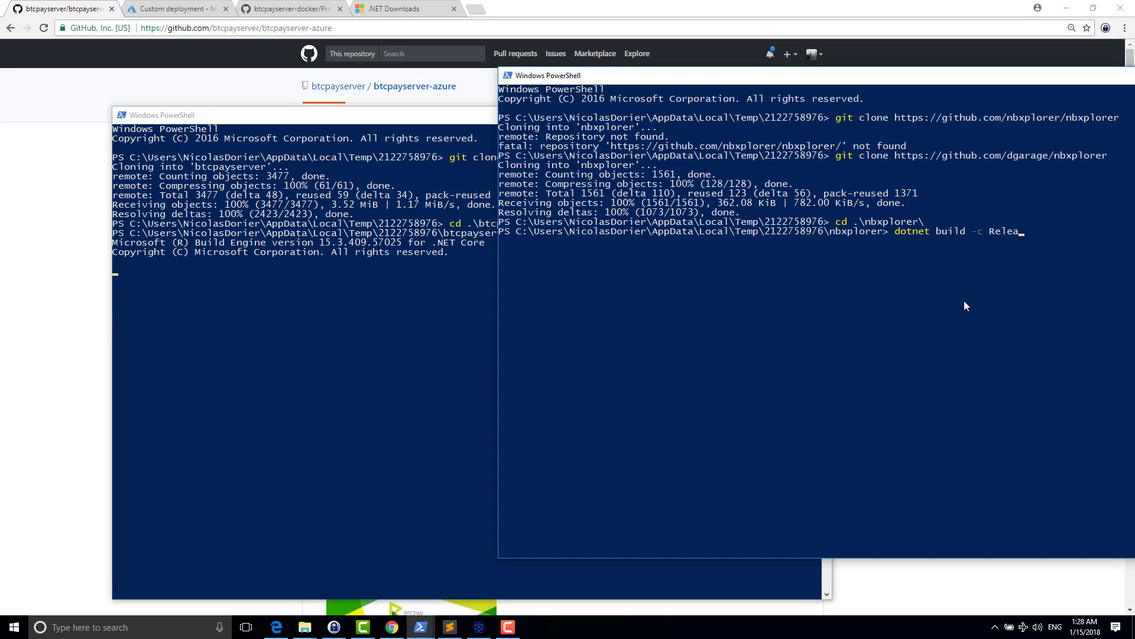
{"action": "key", "text": "Return"}
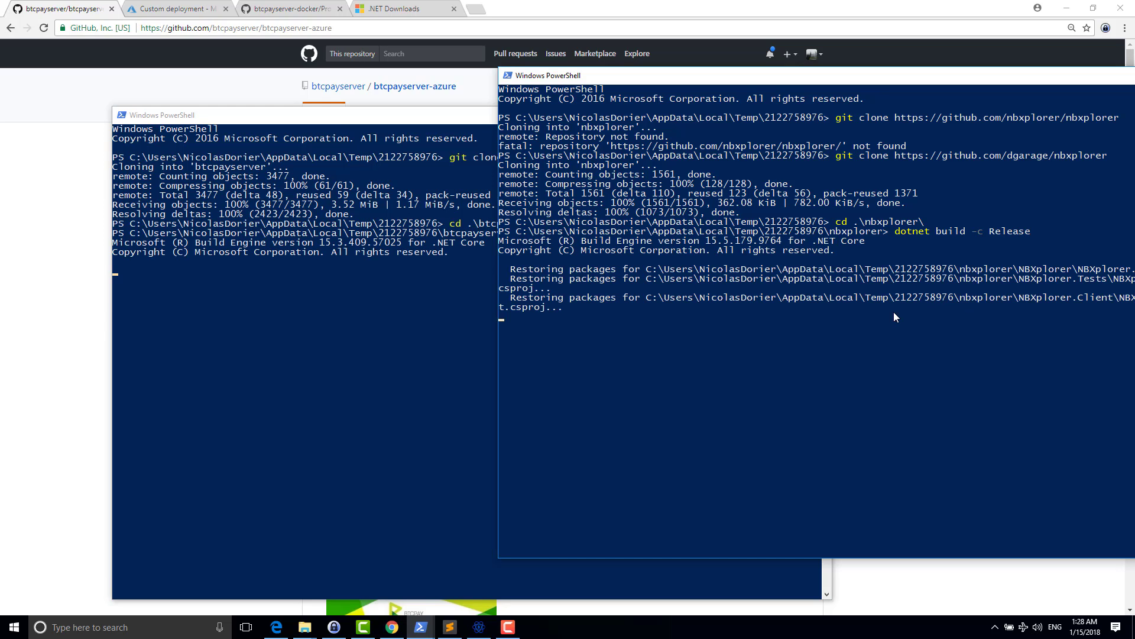
{"action": "left_click", "coordinate": [384, 343]}
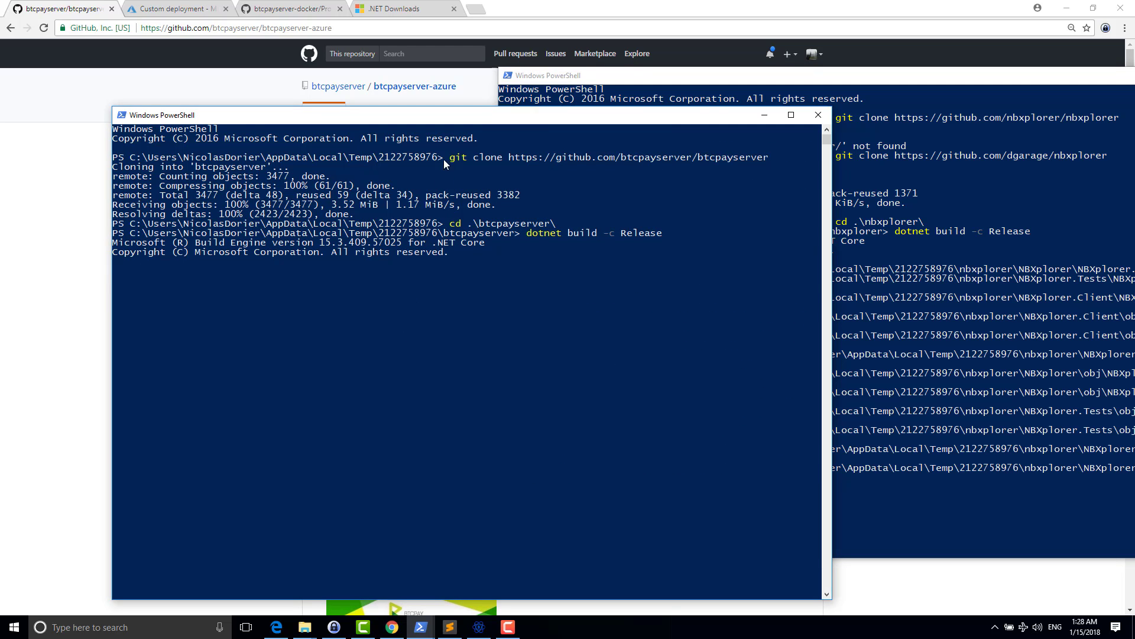
{"action": "left_click_drag", "start_coordinate": [414, 121], "coordinate": [351, 91]}
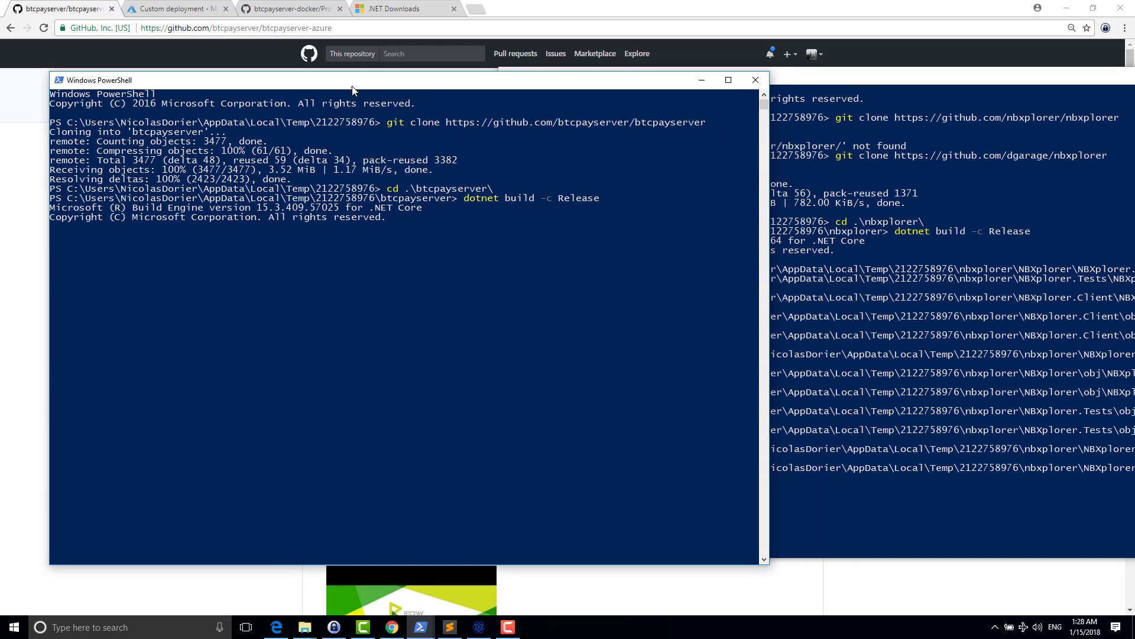
{"action": "left_click_drag", "start_coordinate": [822, 80], "coordinate": [824, 89]}
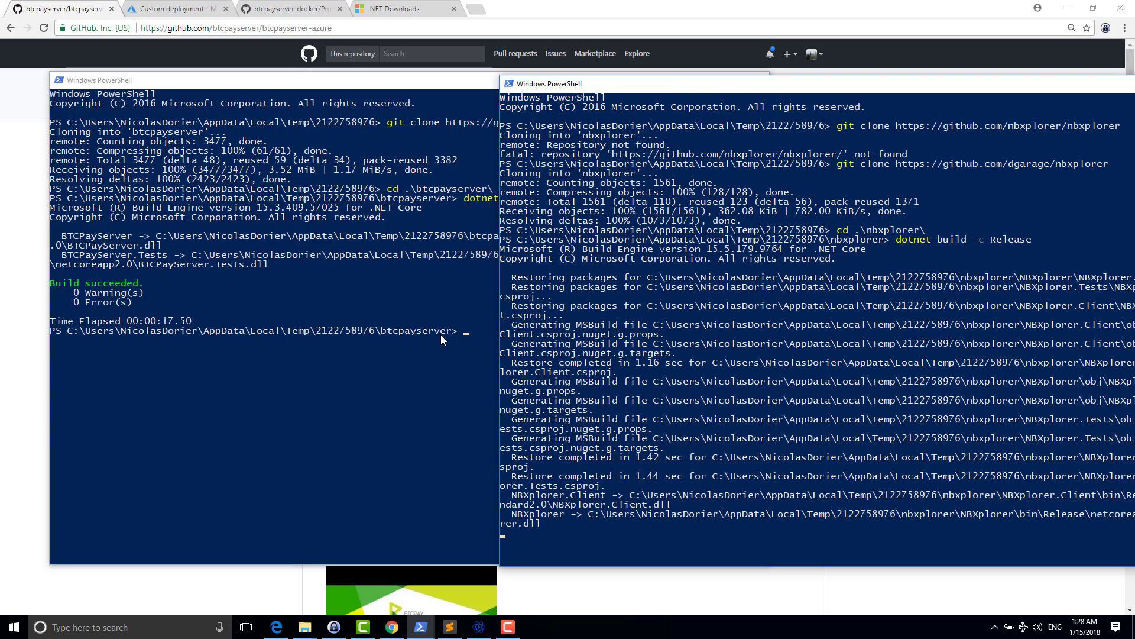
- Move into the NBXplorer project folder in its console
{"action": "left_click_drag", "start_coordinate": [658, 92], "coordinate": [552, 73]}
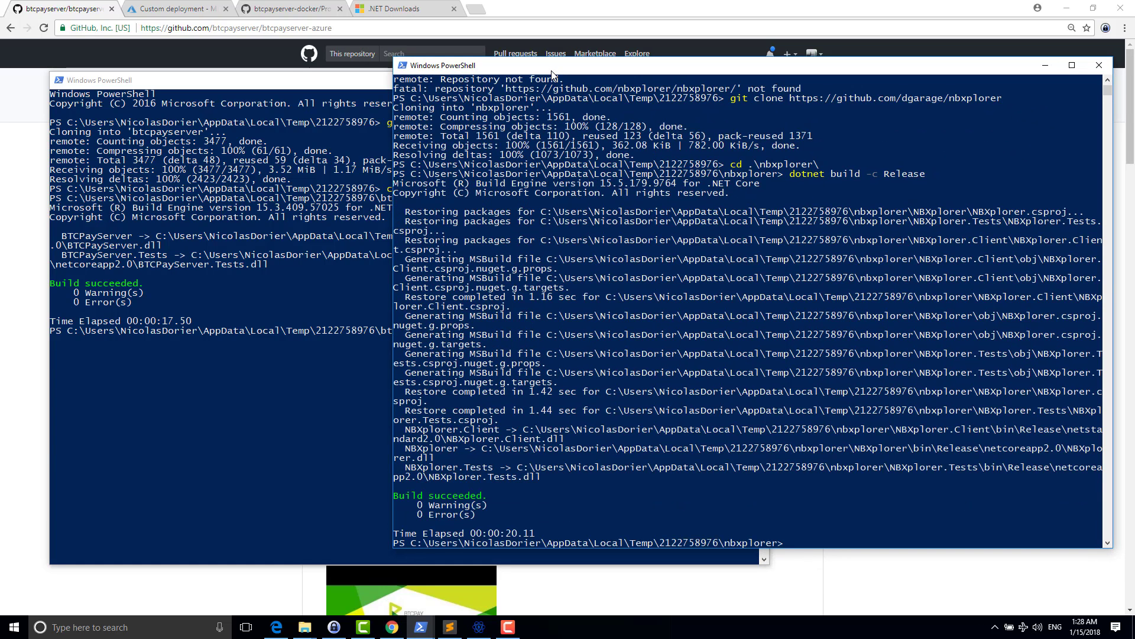
{"action": "type", "text": "cd"}
{"action": "type", "text": " . b"}
{"action": "key", "text": "Tab"}
{"action": "key", "text": "Return"}
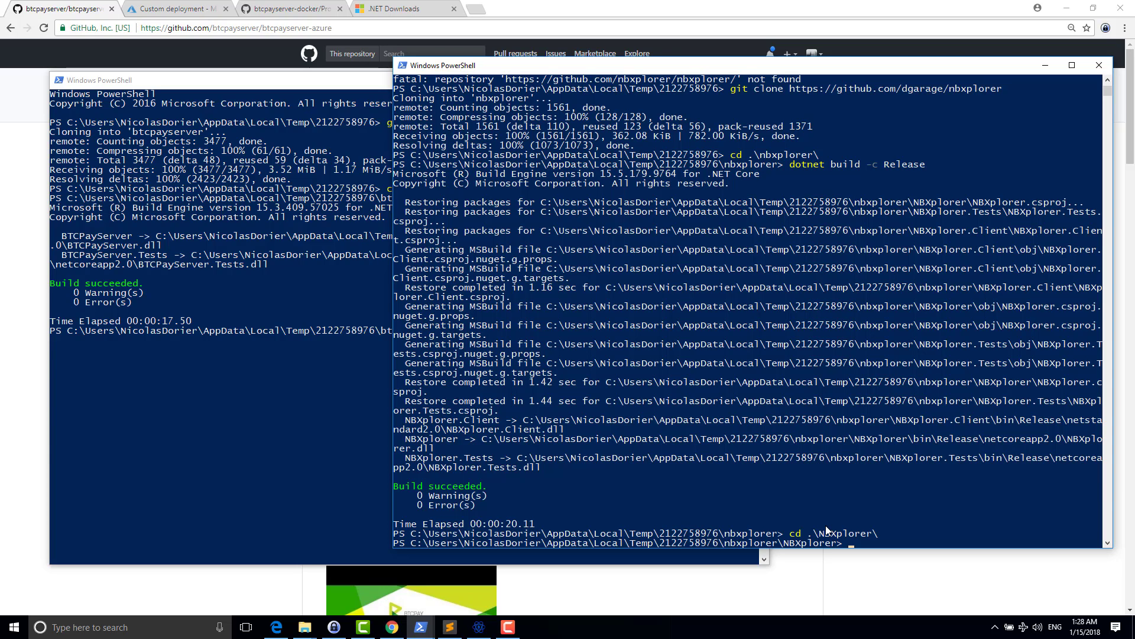
- Run dotnet .\bin\Release\netcoreapp2.0\NBXplorer.dll --help to list NBXplorer's options
{"action": "type", "text": "dotnet .\\bin\\Release\\netcoreapp2.0\\"}
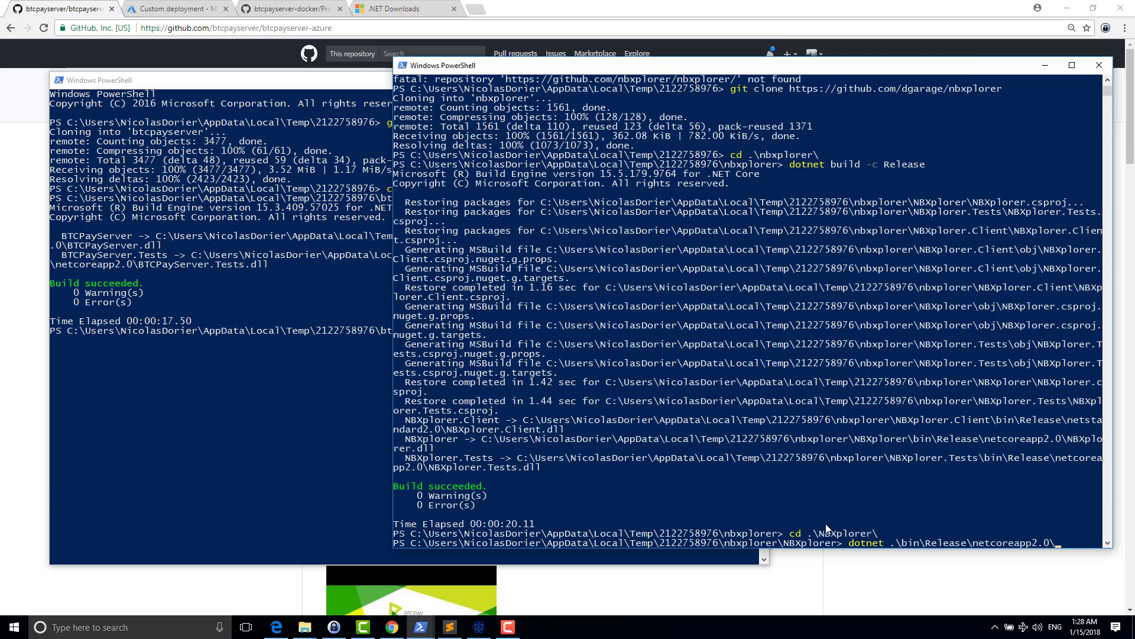
{"action": "type", "text": "N"}
{"action": "key", "text": "Tab"}
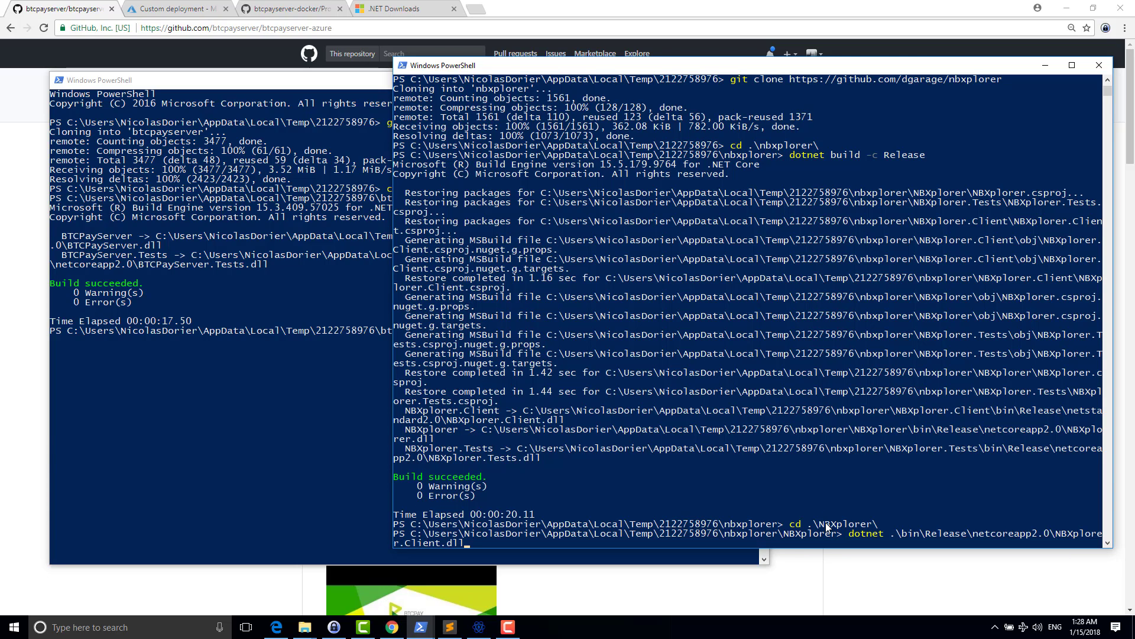
{"action": "key", "text": "Tab"}
{"action": "key", "text": "Tab"}
{"action": "key", "text": "ctrl+BackSpace"}
{"action": "key", "text": "ctrl+BackSpace"}
{"action": "type", "text": "dll"}
{"action": "type", "text": "--help"}
{"action": "key", "text": "Return"}
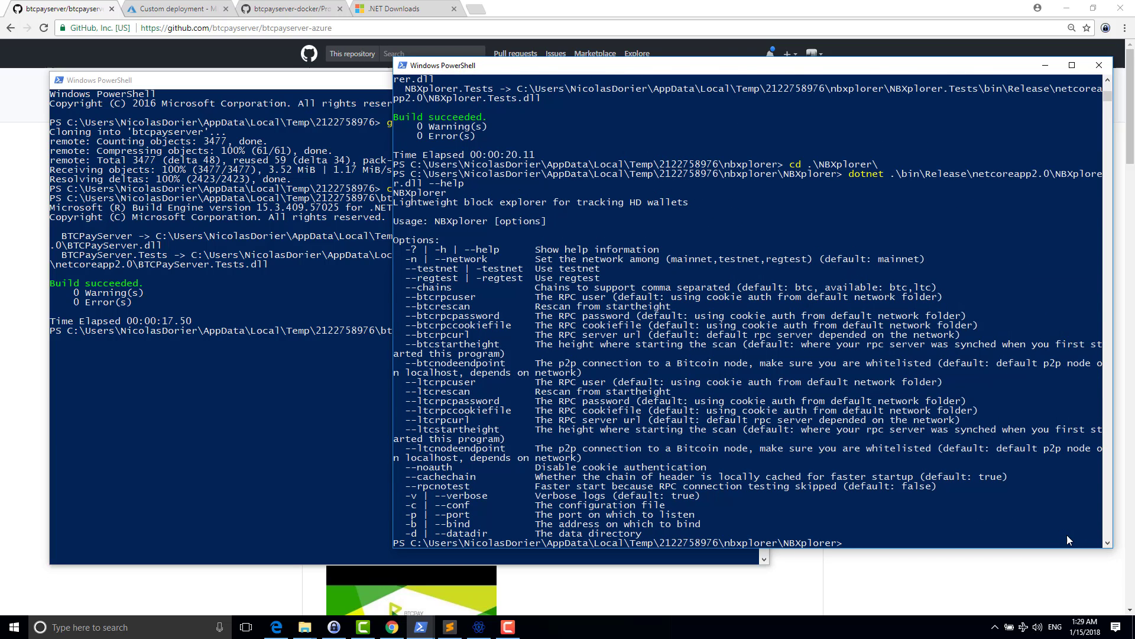
{"action": "key", "text": "Up"}
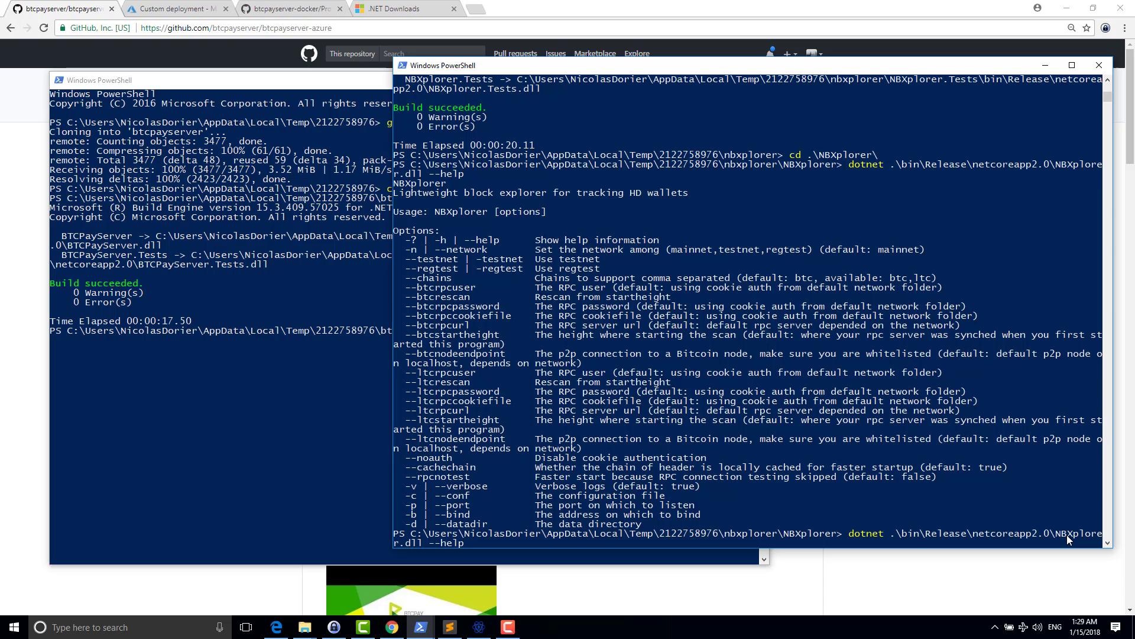
{"action": "key", "text": "Return"}
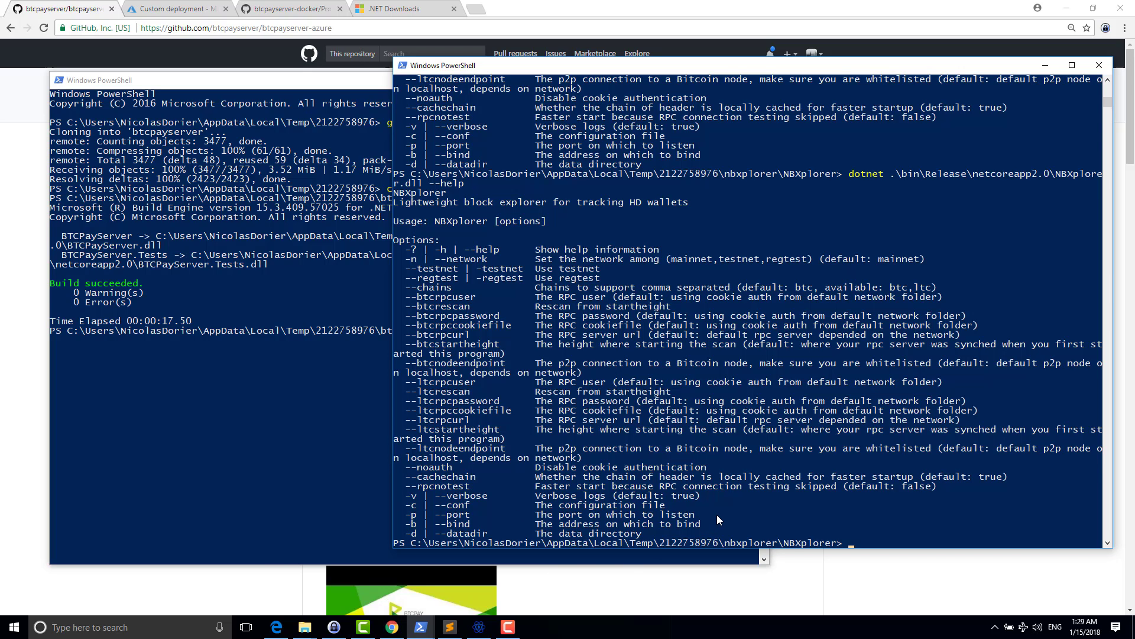
- Start bitcoind.exe with -regtest -printtoconsole in the Bitcoin daemon console
{"action": "key", "text": "alt+Tab"}
{"action": "key", "text": "Tab"}
{"action": "key", "text": "Tab"}
{"action": "key", "text": "Tab"}
{"action": "key", "text": "Tab"}
{"action": "key", "text": "Tab"}
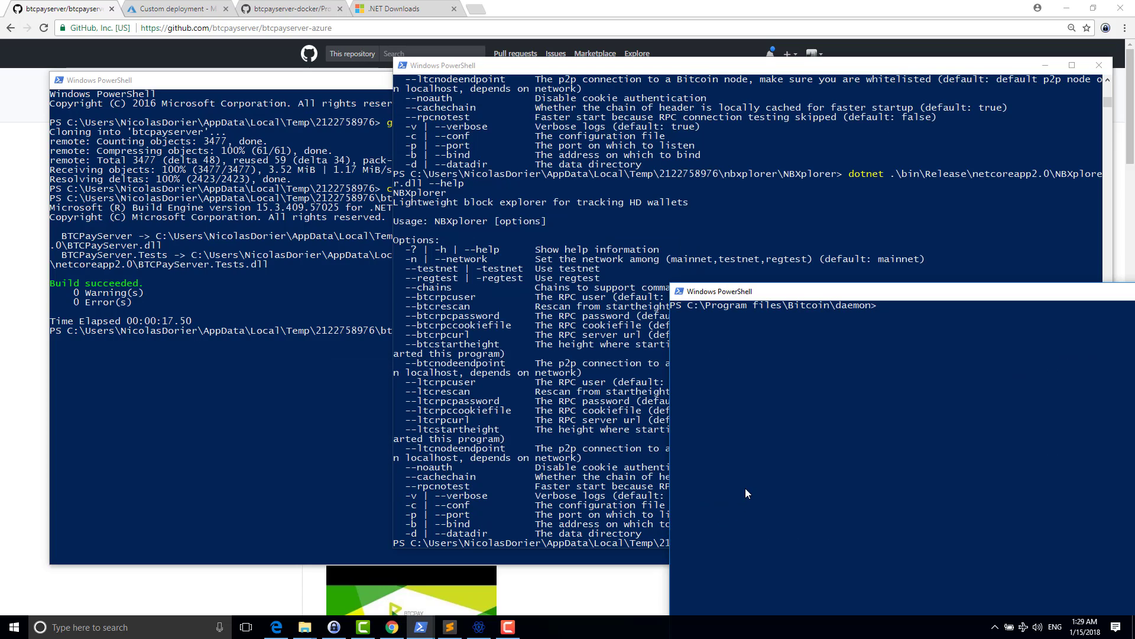
{"action": "type", "text": ".\bitcoin-cli.exe"}
{"action": "key", "text": "Tab"}
{"action": "type", "text": "-regtest"}
{"action": "left_click_drag", "start_coordinate": [841, 292], "coordinate": [634, 288]}
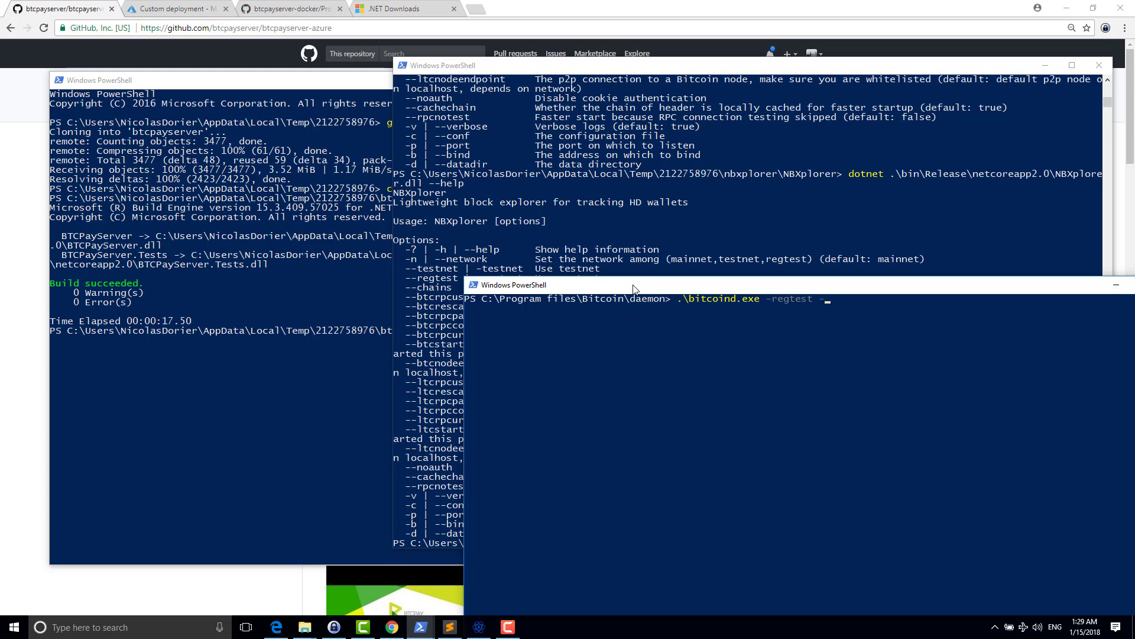
{"action": "type", "text": "printtoconsole"}
{"action": "key", "text": "Return"}
- Start litecoind.exe with -regtest -printtoconsole in the Litecoin daemon console
{"action": "key", "text": "alt+Tab"}
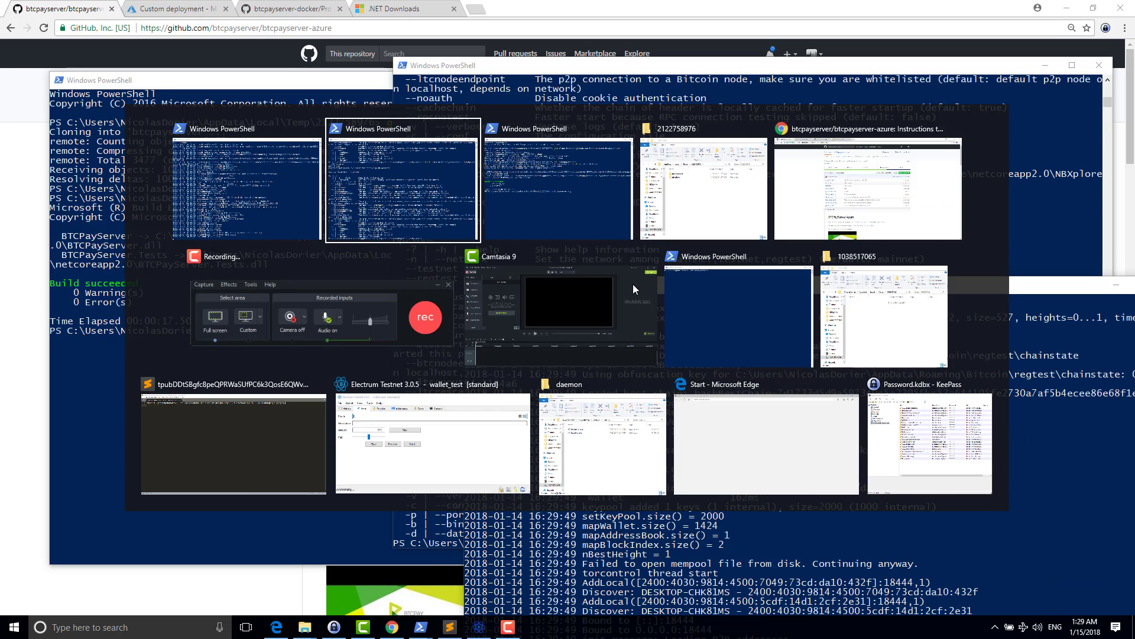
{"action": "key", "text": "alt+Tab"}
{"action": "key", "text": "alt+Tab"}
{"action": "key", "text": "alt+Tab"}
{"action": "key", "text": "alt+Down"}
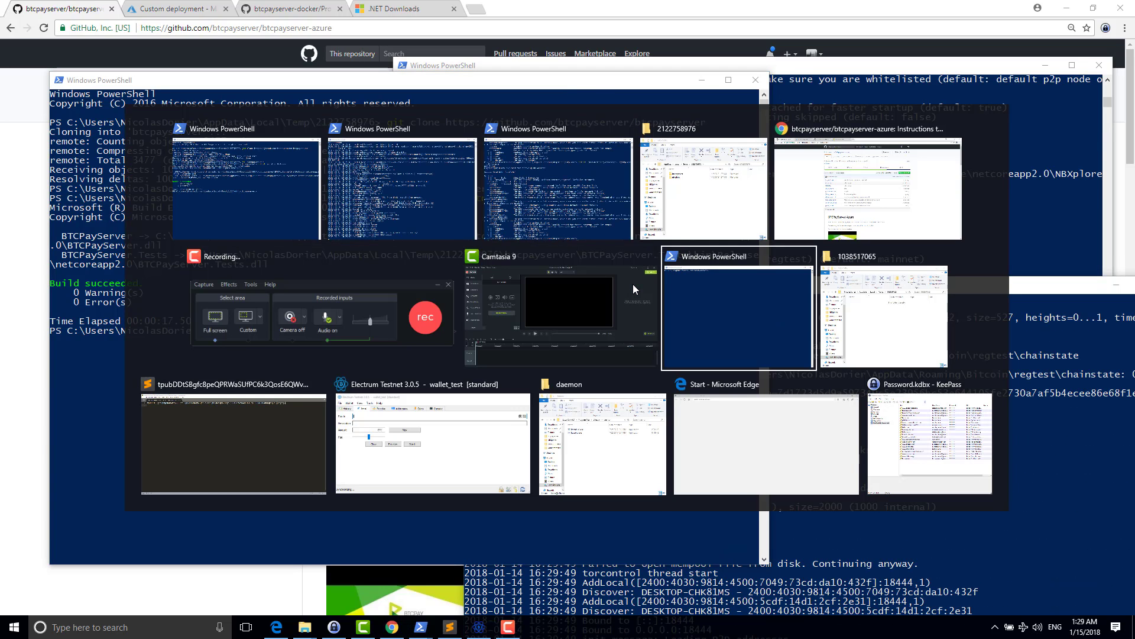
{"action": "type", "text": ".\\lit"}
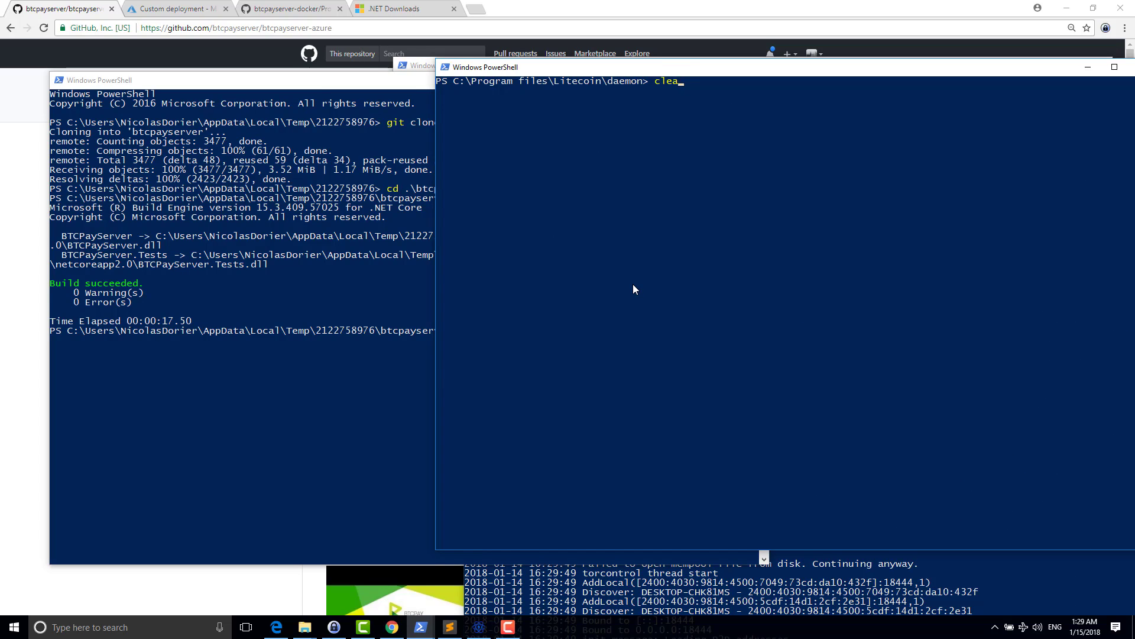
{"action": "key", "text": "BackSpace"}
{"action": "key", "text": "BackSpace"}
{"action": "key", "text": "BackSpace"}
{"action": "key", "text": "BackSpace"}
{"action": "key", "text": "BackSpace"}
{"action": "type", "text": "litecoin"}
{"action": "key", "text": "Tab"}
{"action": "key", "text": "Tab"}
{"action": "type", "text": "-reg"}
{"action": "type", "text": "printtoc"}
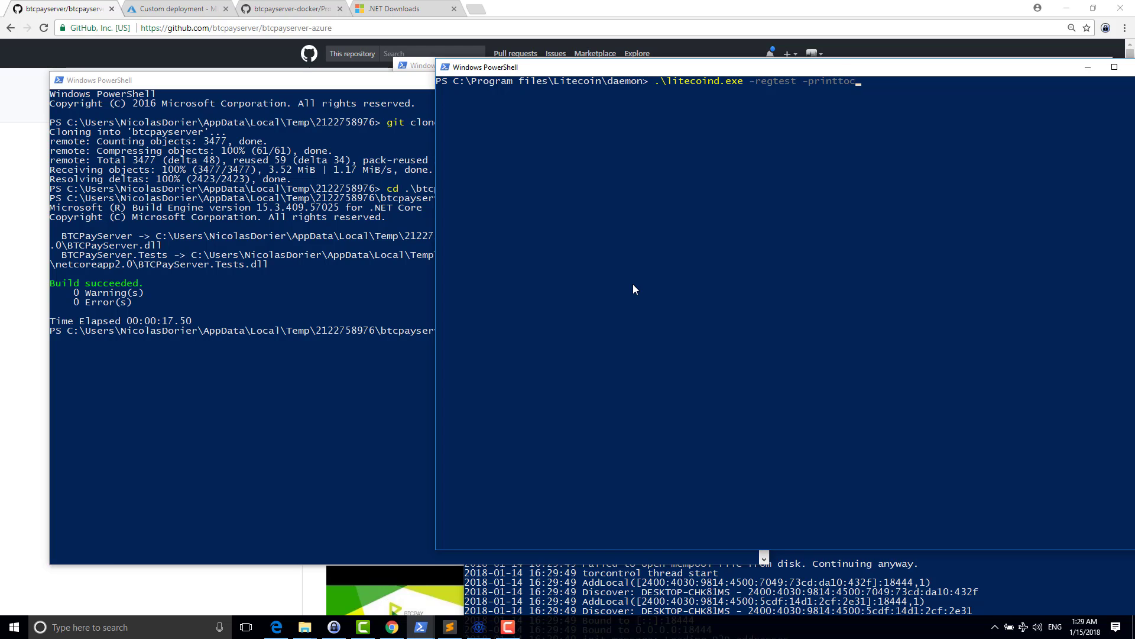
{"action": "type", "text": "onsole"}
{"action": "key", "text": "Return"}
{"action": "left_click_drag", "start_coordinate": [1026, 63], "coordinate": [575, 143]}
- Run NBXplorer.dll with --regtest --chains "btc,ltc" and confirm both chains report Ready
{"action": "left_click", "coordinate": [655, 93]}
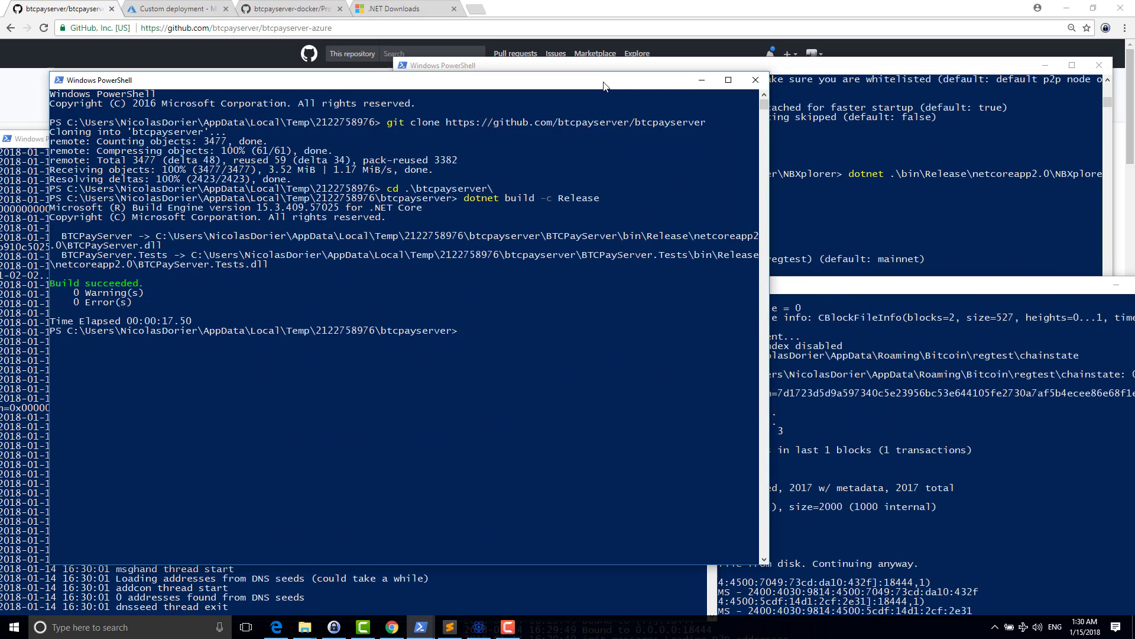
{"action": "left_click", "coordinate": [808, 71]}
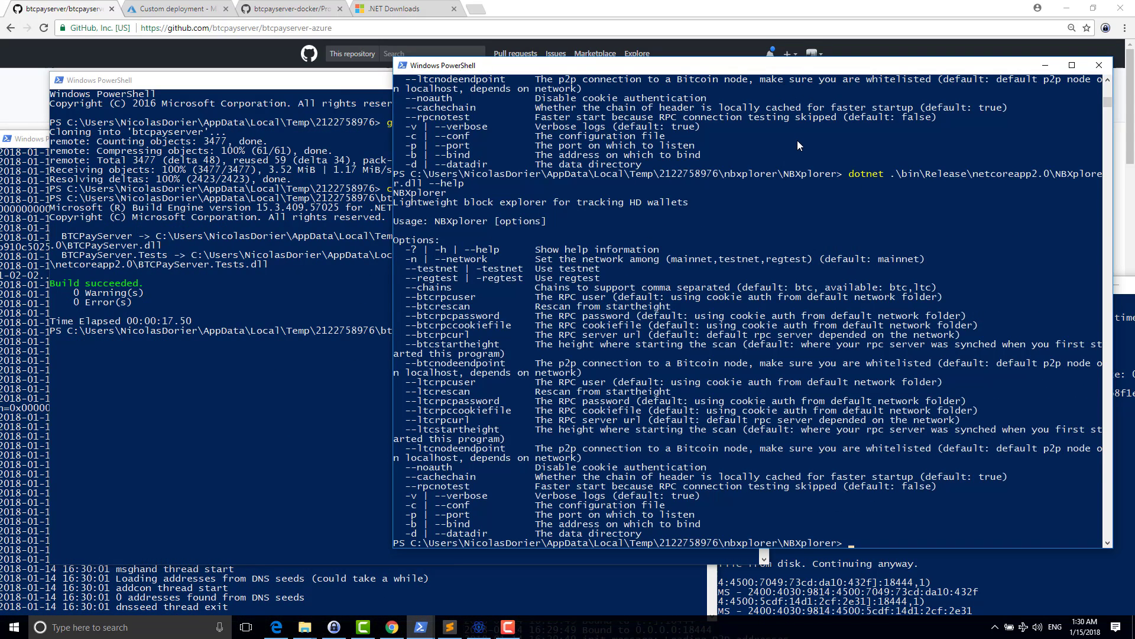
{"action": "key", "text": "Up"}
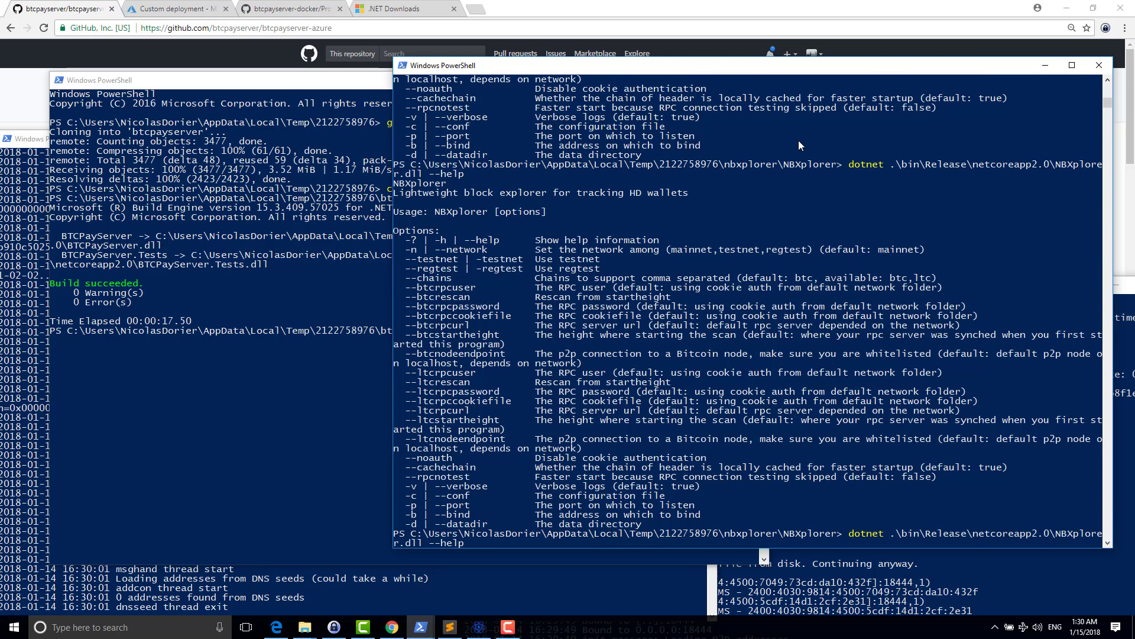
{"action": "key", "text": "BackSpace"}
{"action": "key", "text": "BackSpace"}
{"action": "type", "text": "regtest --chains \"btc,lt\""}
{"action": "key", "text": "Left"}
{"action": "type", "text": "btc,ltc"}
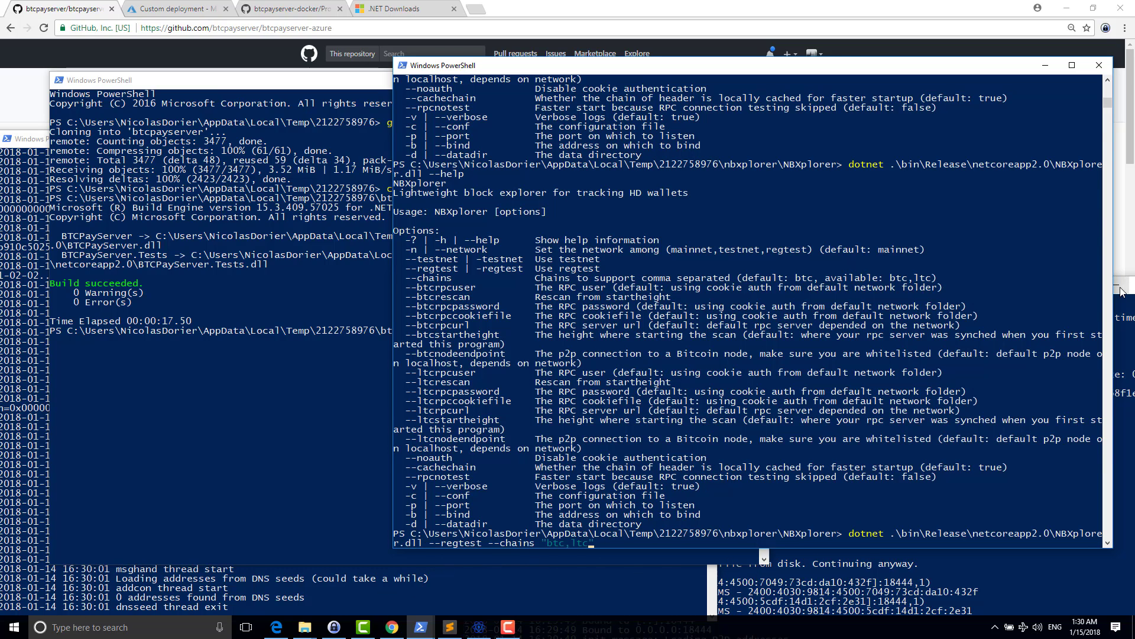
{"action": "left_click", "coordinate": [679, 525]}
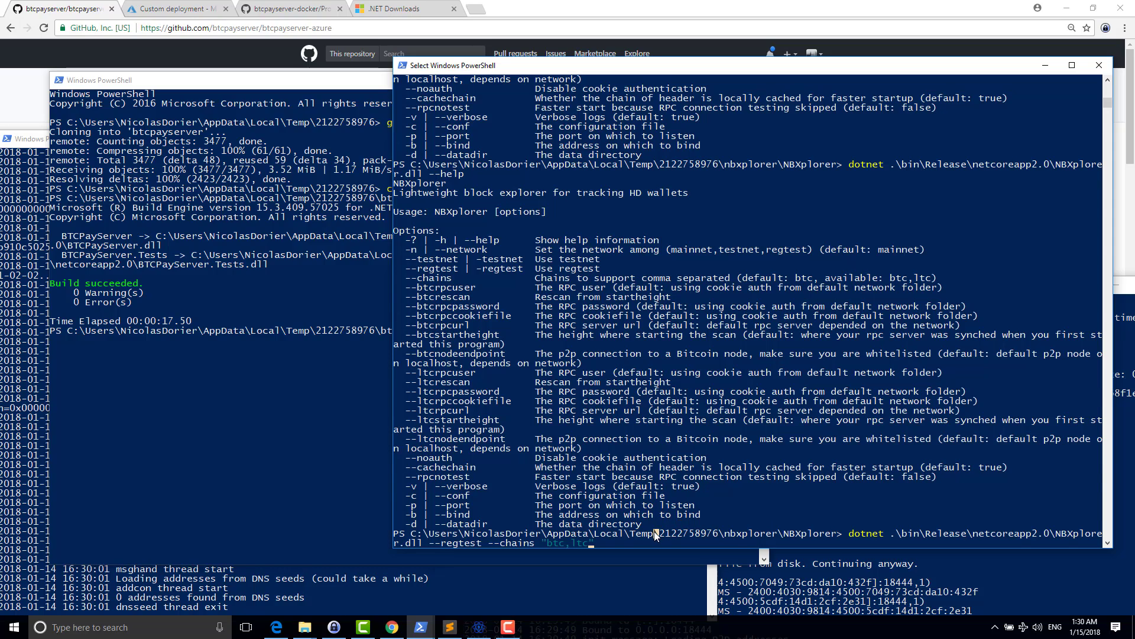
{"action": "key", "text": "Escape"}
{"action": "key", "text": "Return"}
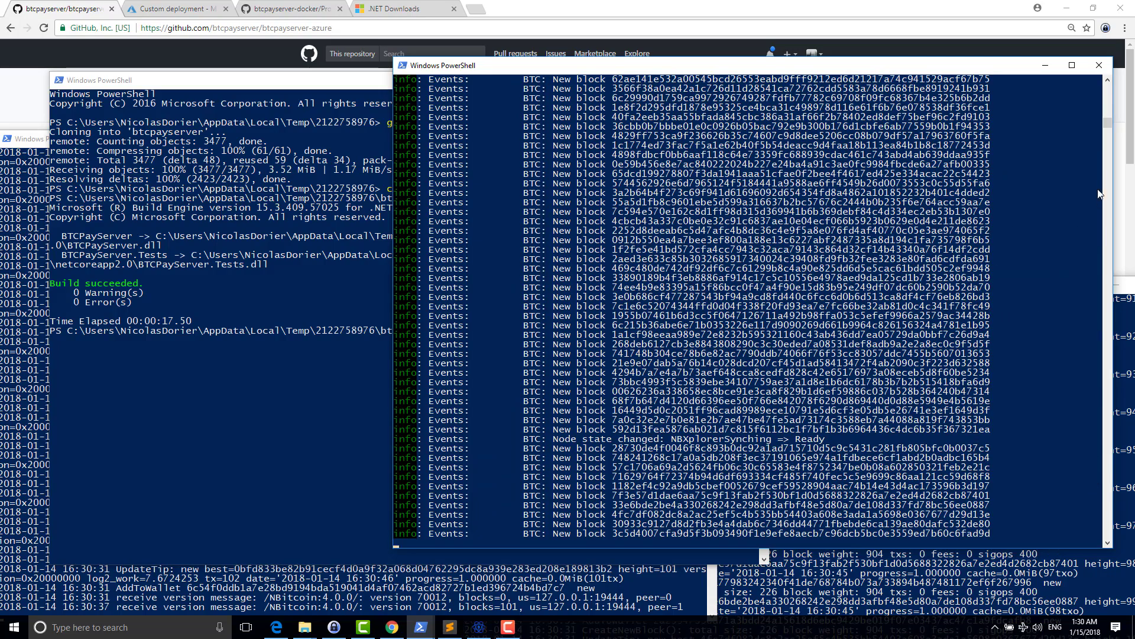
{"action": "left_click_drag", "start_coordinate": [1108, 125], "coordinate": [1108, 112]}
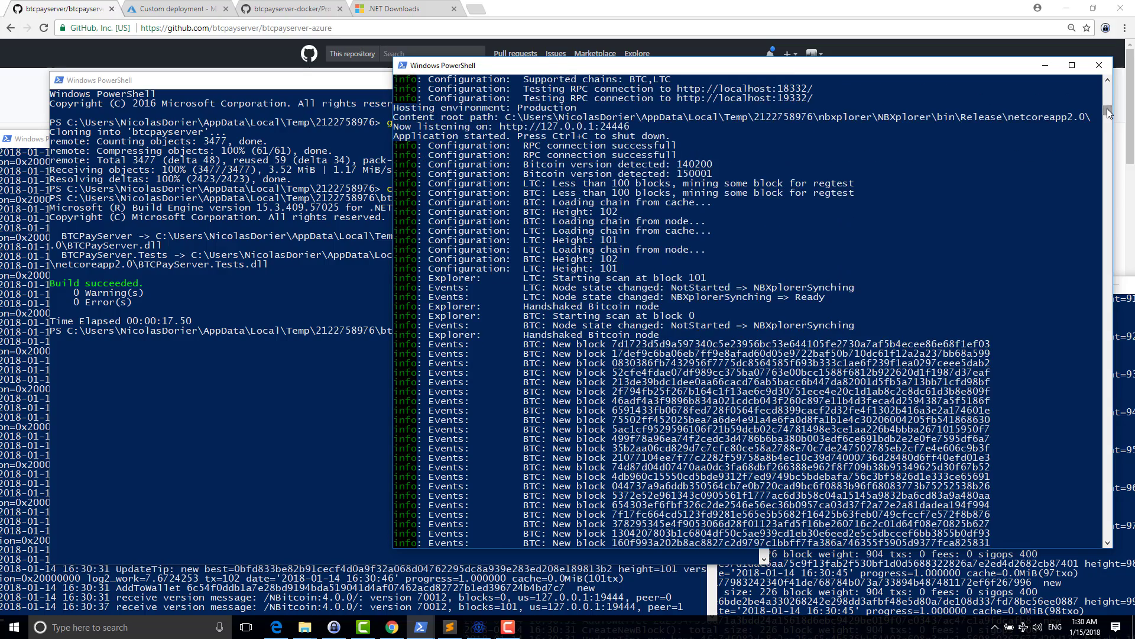
{"action": "left_click_drag", "start_coordinate": [1108, 112], "coordinate": [1110, 133]}
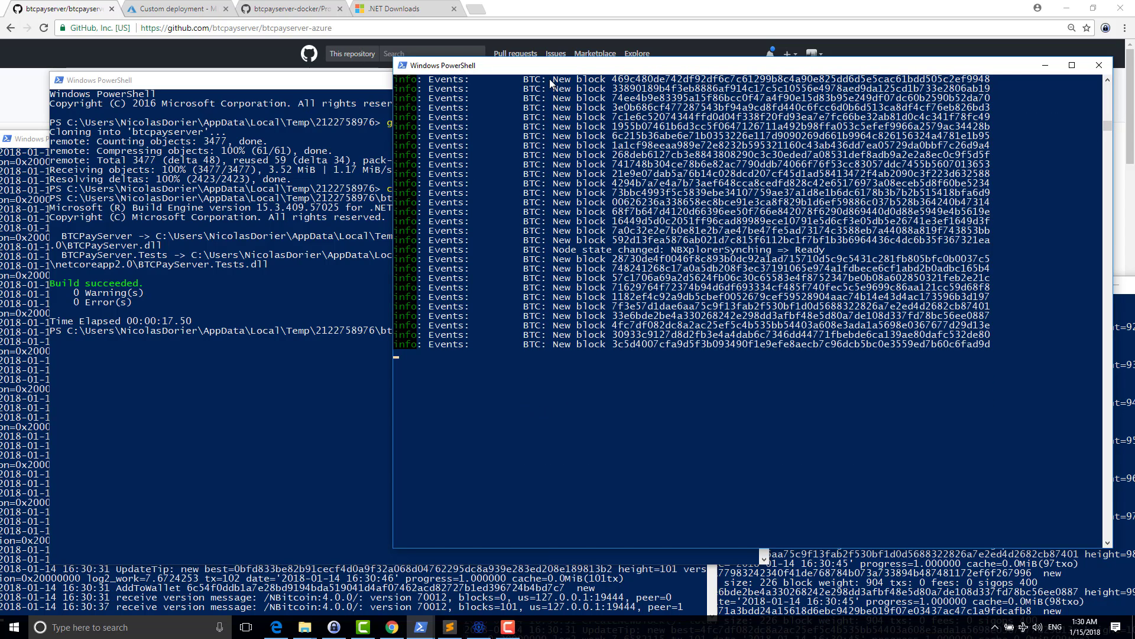
- Launch BTCPayServer.dll from bin\Release\netcoreapp2.0 with --regtest --chains btc,ltc
{"action": "left_click", "coordinate": [310, 234]}
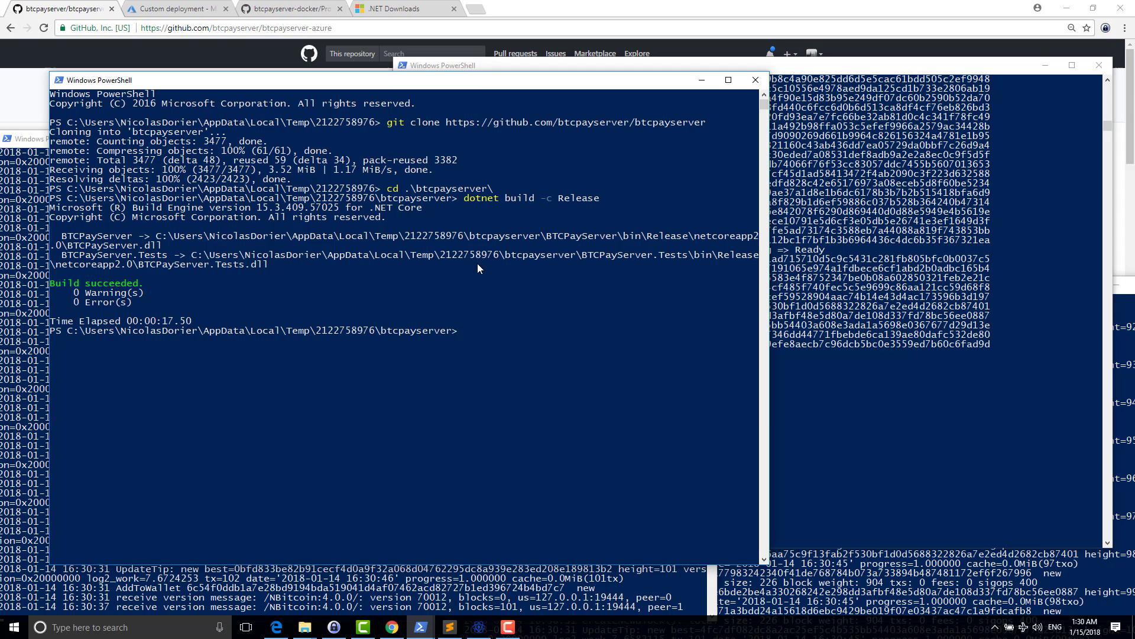
{"action": "type", "text": "cd .\\BTCPayServer\\"}
{"action": "key", "text": "Return"}
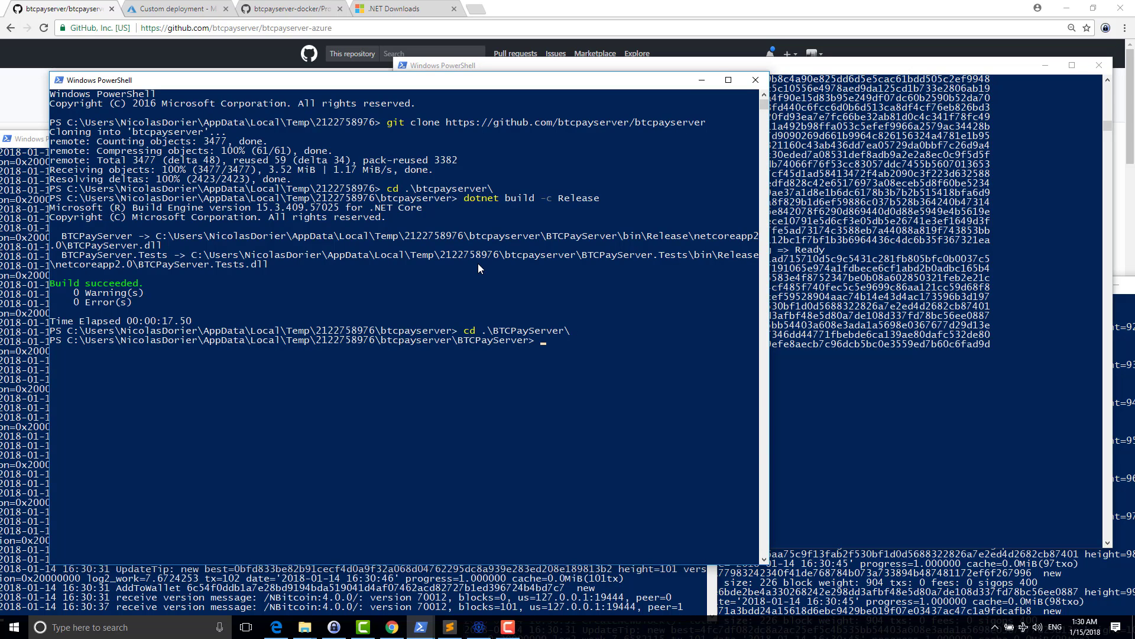
{"action": "type", "text": "dotnet "}
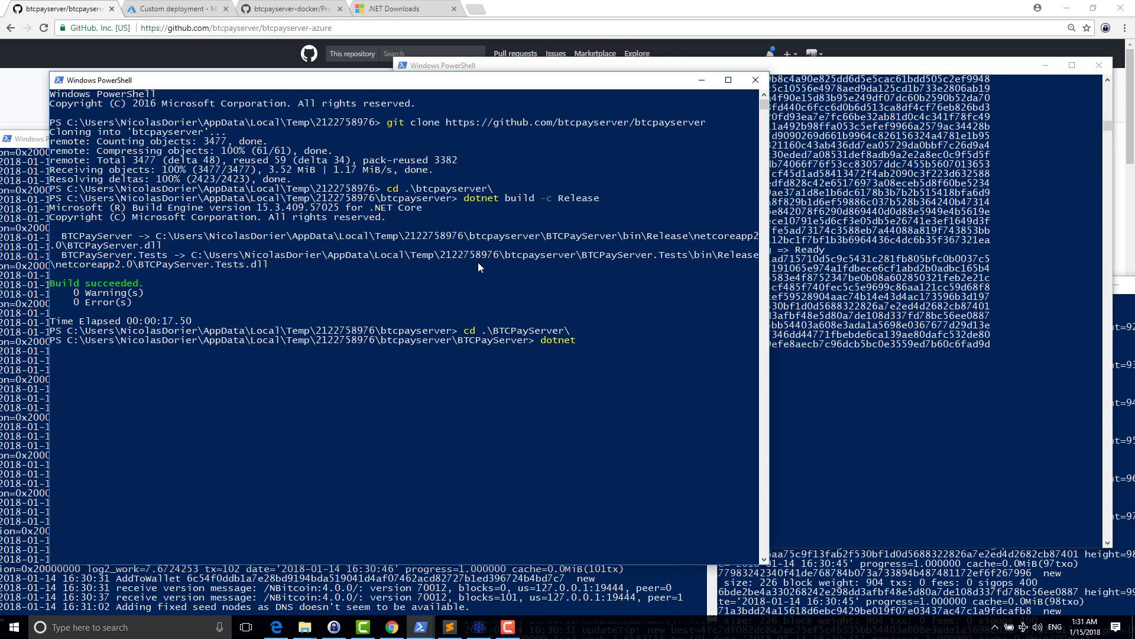
{"action": "type", "text": ".\\bin\\Release\\n"}
{"action": "key", "text": "Tab"}
{"action": "key", "text": "Tab"}
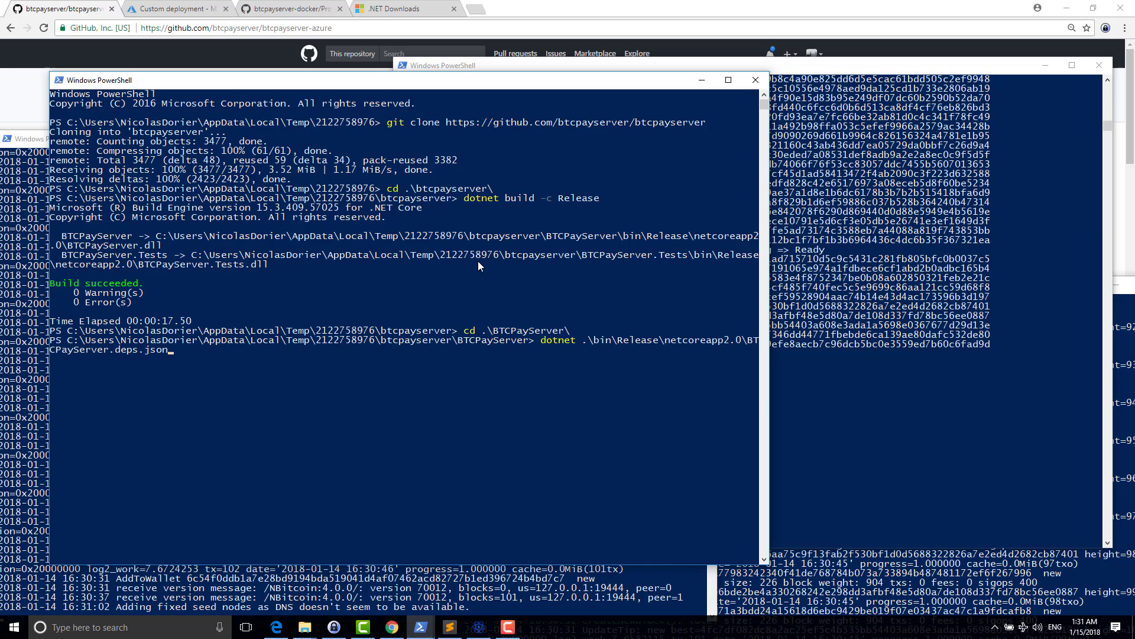
{"action": "key", "text": "Tab"}
{"action": "type", "text": "--regtest --chains \"btc,ltc"}
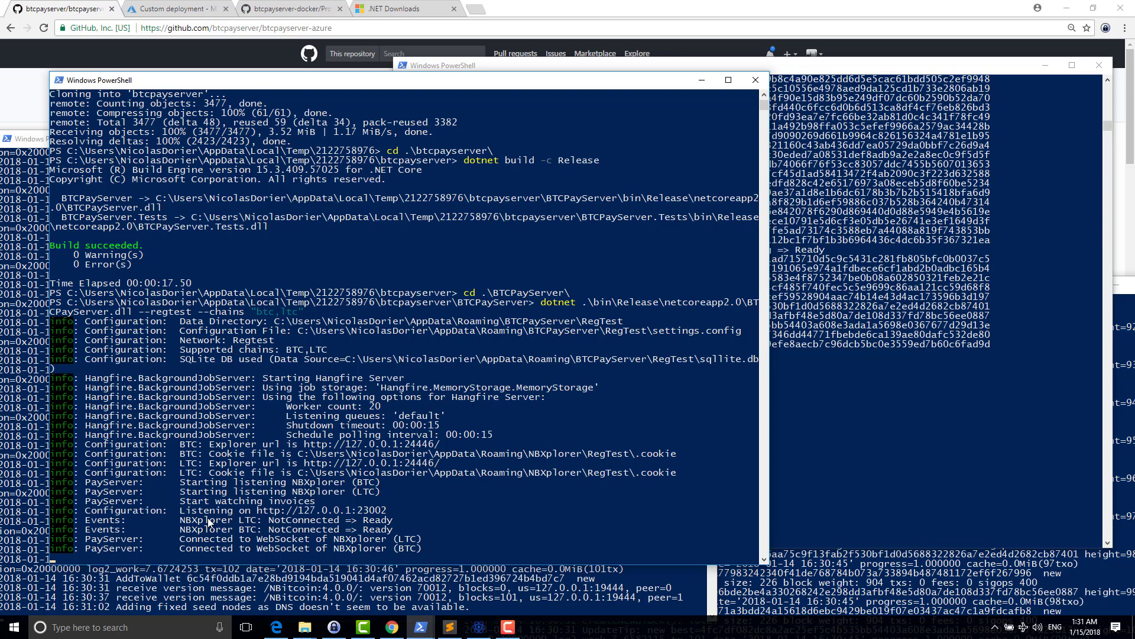
- Copy the listening address 127.0.0.1:23002 and load it in a new browser tab
{"action": "left_click_drag", "start_coordinate": [261, 512], "coordinate": [385, 515]}
{"action": "right_click", "coordinate": [386, 513]}
{"action": "left_click", "coordinate": [478, 10]}
{"action": "type", "text": "http://127.0.0.1:23002"}
{"action": "key", "text": "Return"}
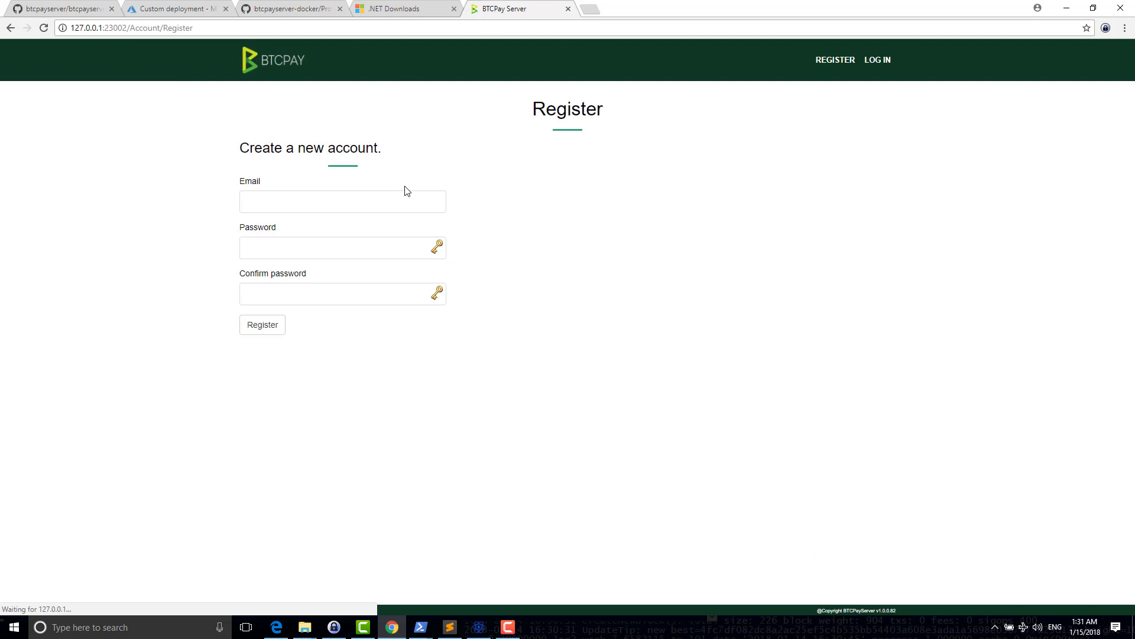
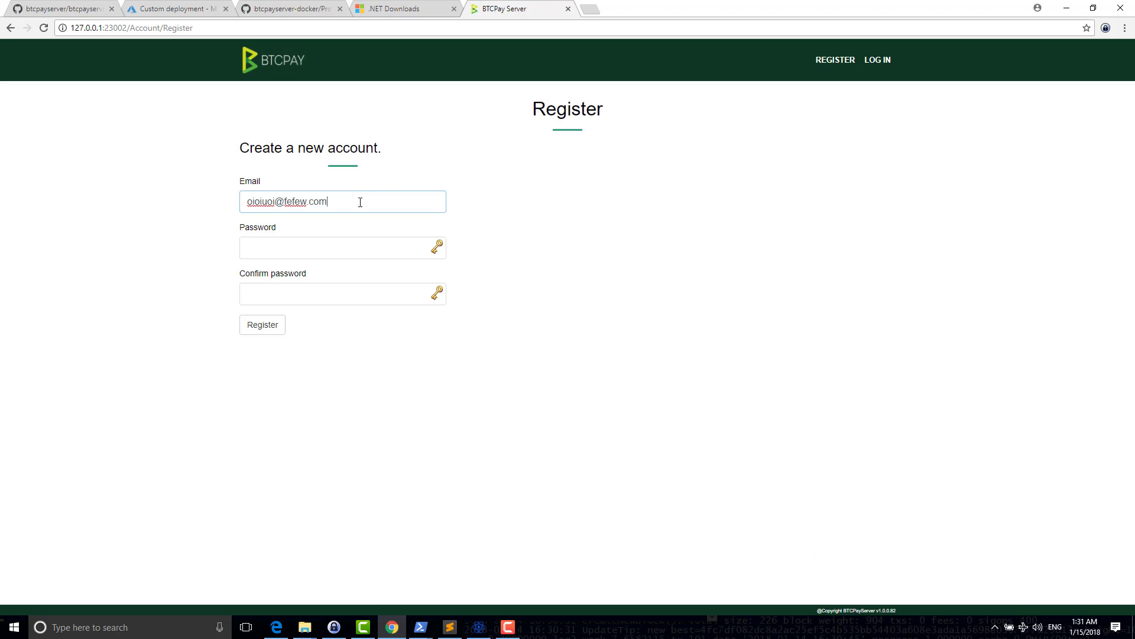
- Register a new account with an e-mail address and a confirmed password
{"action": "key", "text": "Tab"}
{"action": "type", "text": "a"}
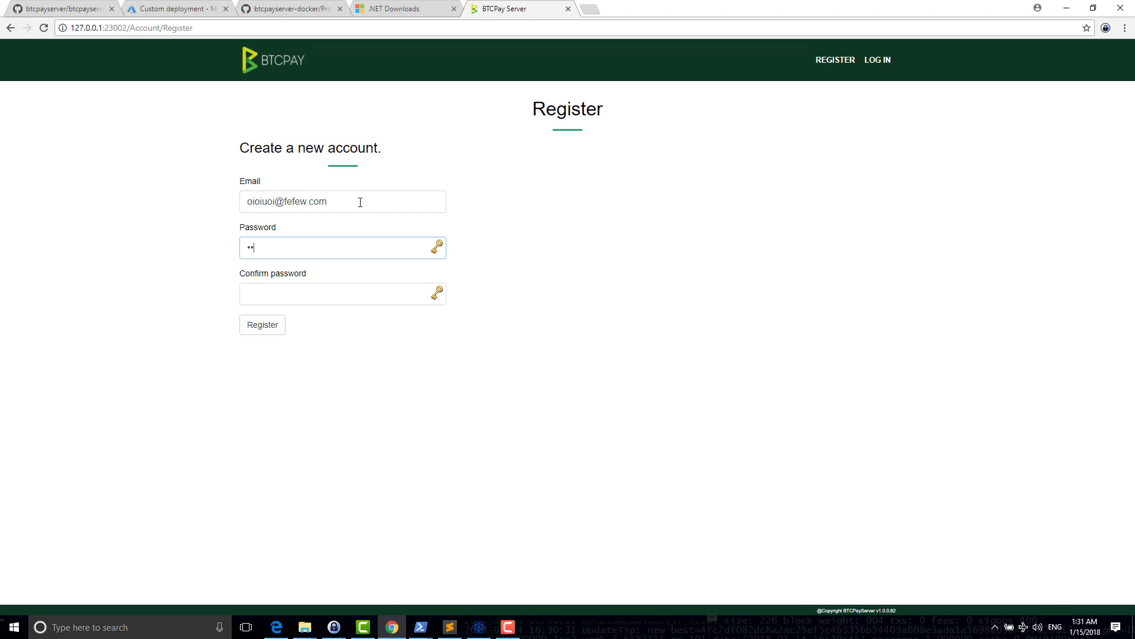
{"action": "type", "text": "aaaaaaa"}
{"action": "key", "text": "Tab"}
{"action": "type", "text": "a"}
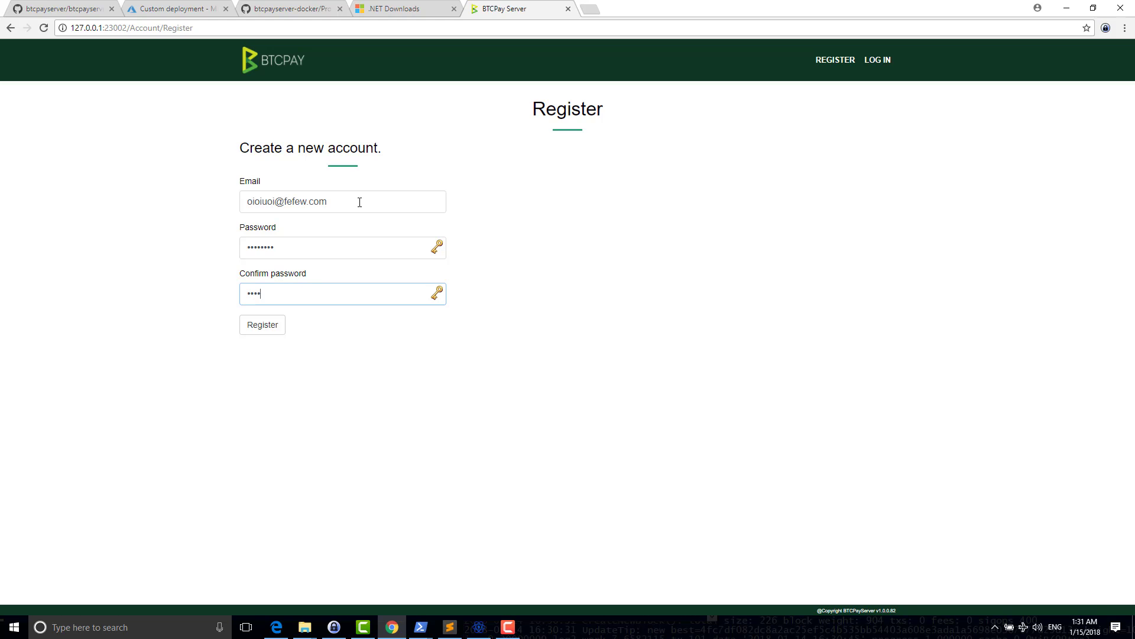
{"action": "type", "text": "aaaaaaa"}
{"action": "key", "text": "Return"}
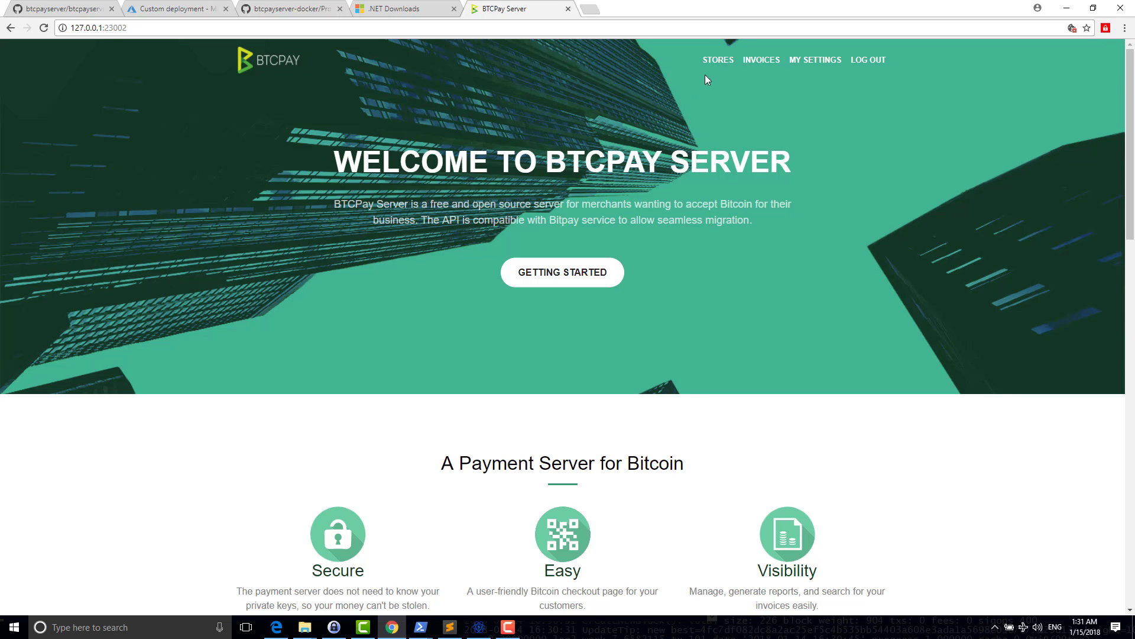
- Create a new store named test from the Stores list
{"action": "left_click", "coordinate": [714, 71]}
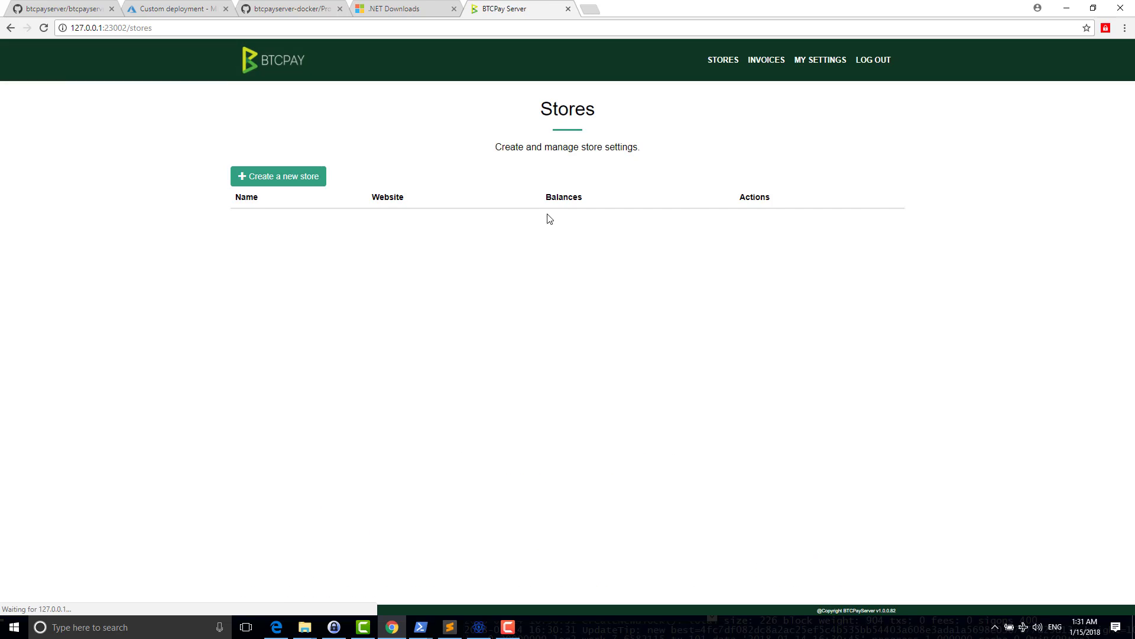
{"action": "left_click", "coordinate": [311, 187]}
{"action": "left_click", "coordinate": [392, 167]}
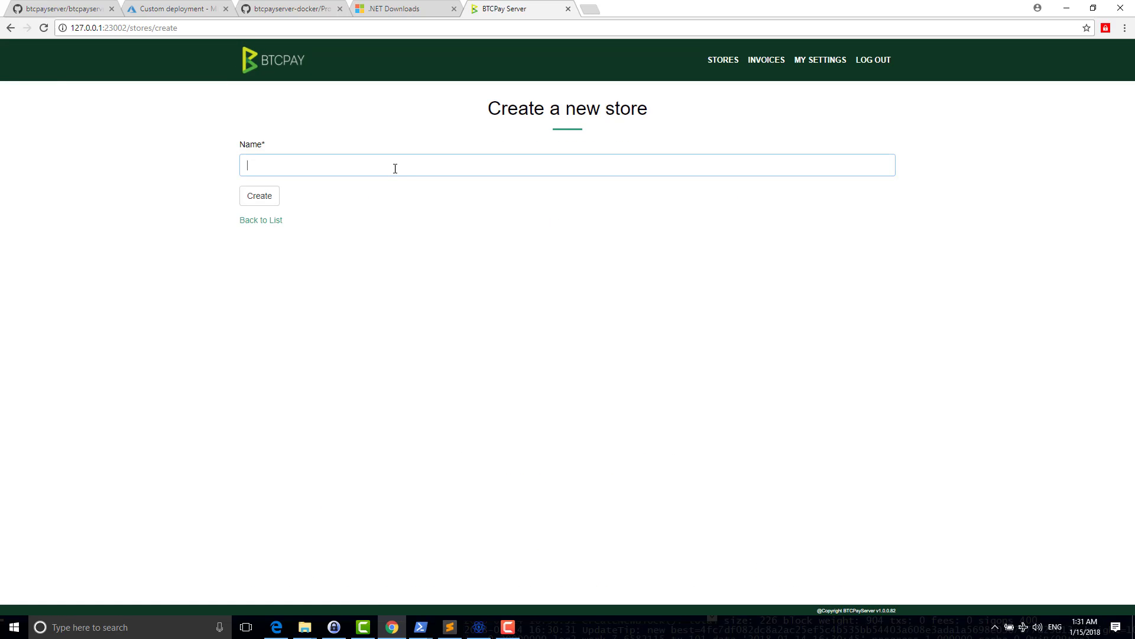
{"action": "type", "text": "test"}
{"action": "key", "text": "Return"}
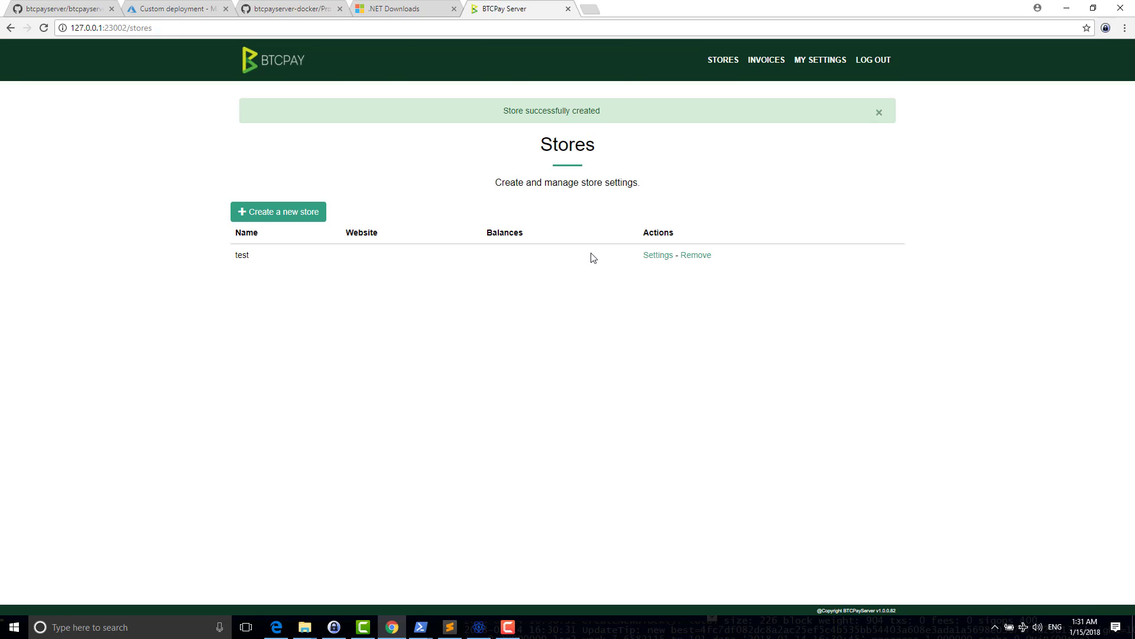
- Open the test store's settings and start a new derivation scheme with BTC selected
{"action": "left_click", "coordinate": [644, 257]}
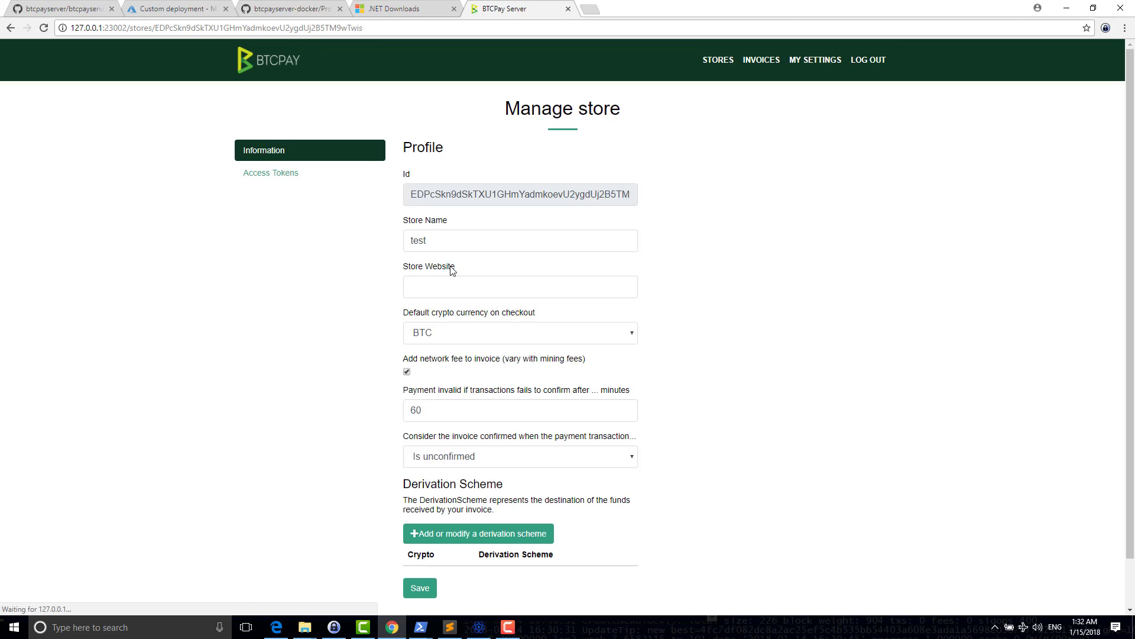
{"action": "scroll", "coordinate": [387, 355], "scroll_direction": "down", "scroll_amount": 2}
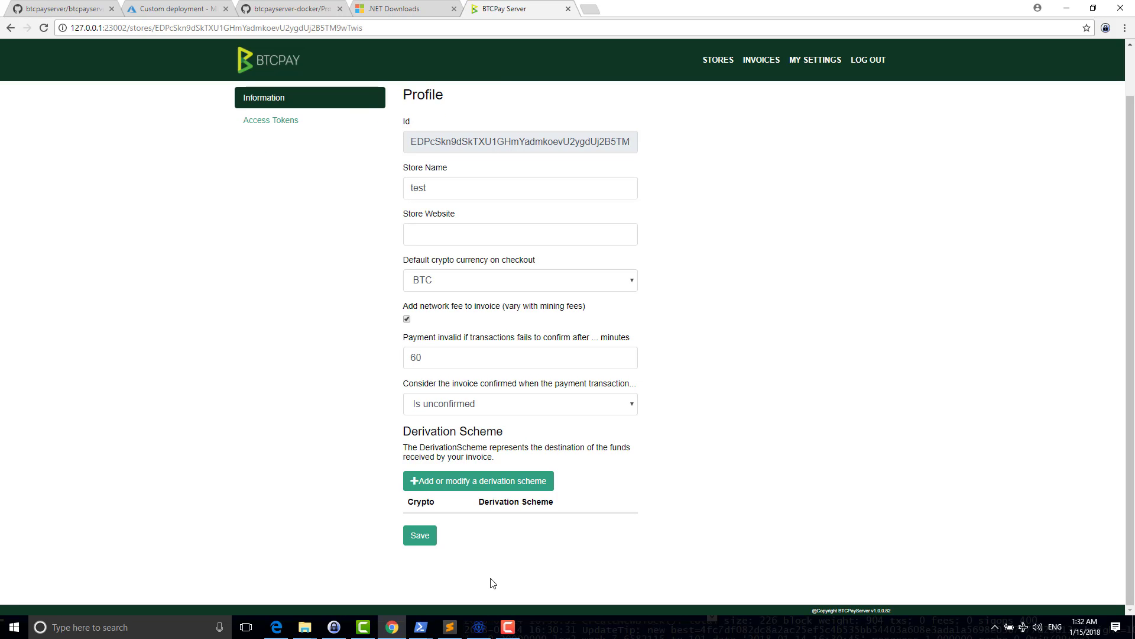
{"action": "left_click", "coordinate": [522, 486]}
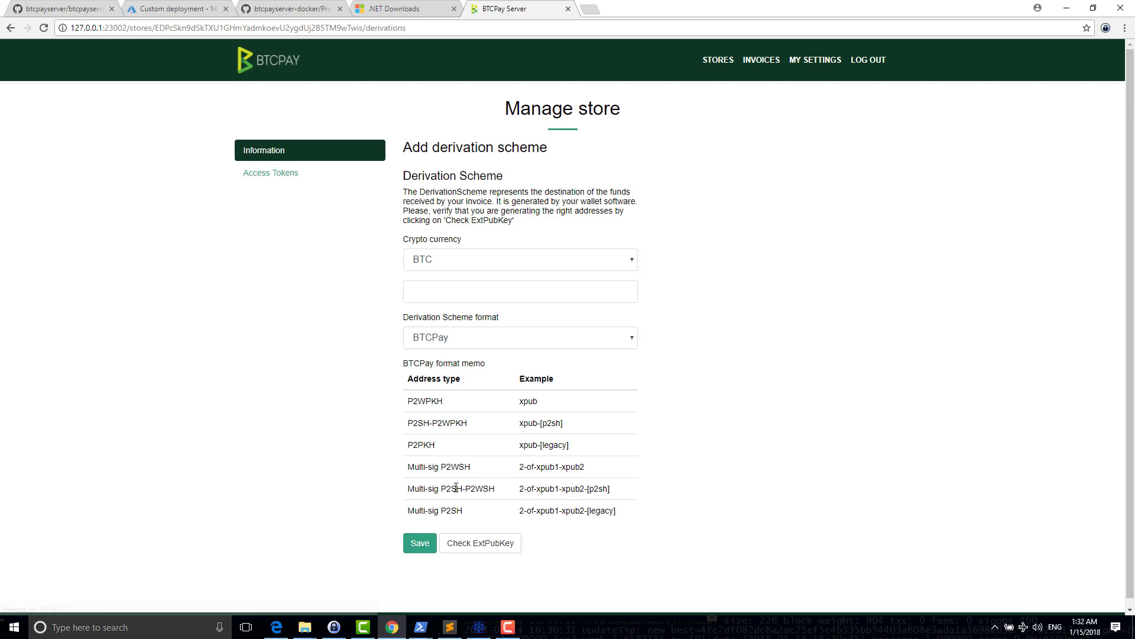
{"action": "left_click", "coordinate": [460, 262]}
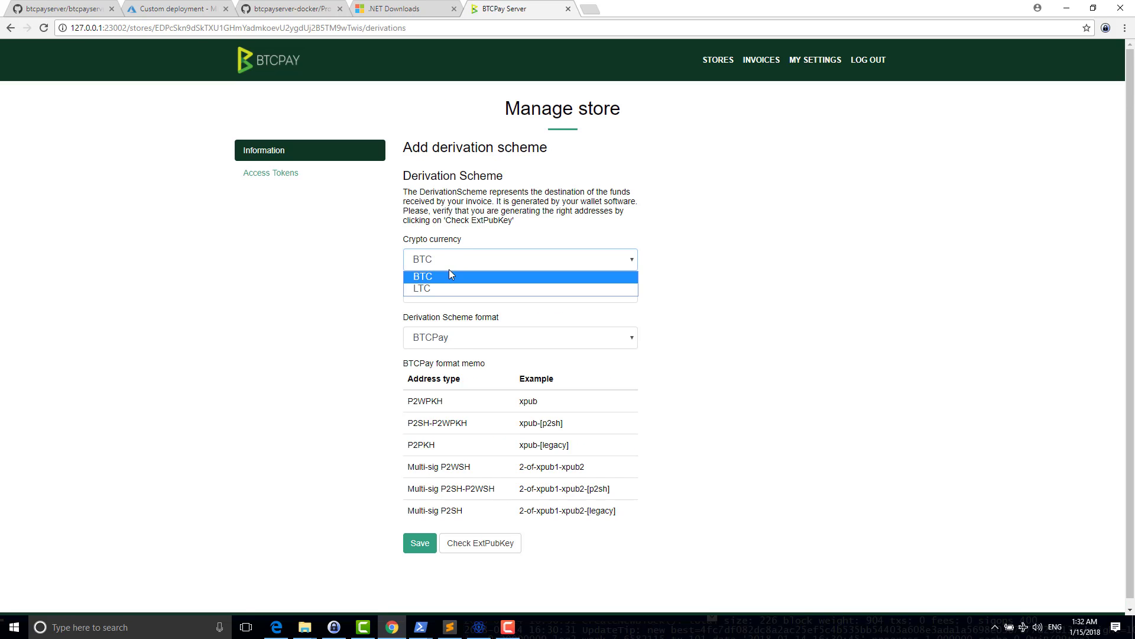
{"action": "left_click", "coordinate": [443, 276]}
- Copy the tpub extended public key line from the text file in Sublime Text
{"action": "key", "text": "alt+Tab"}
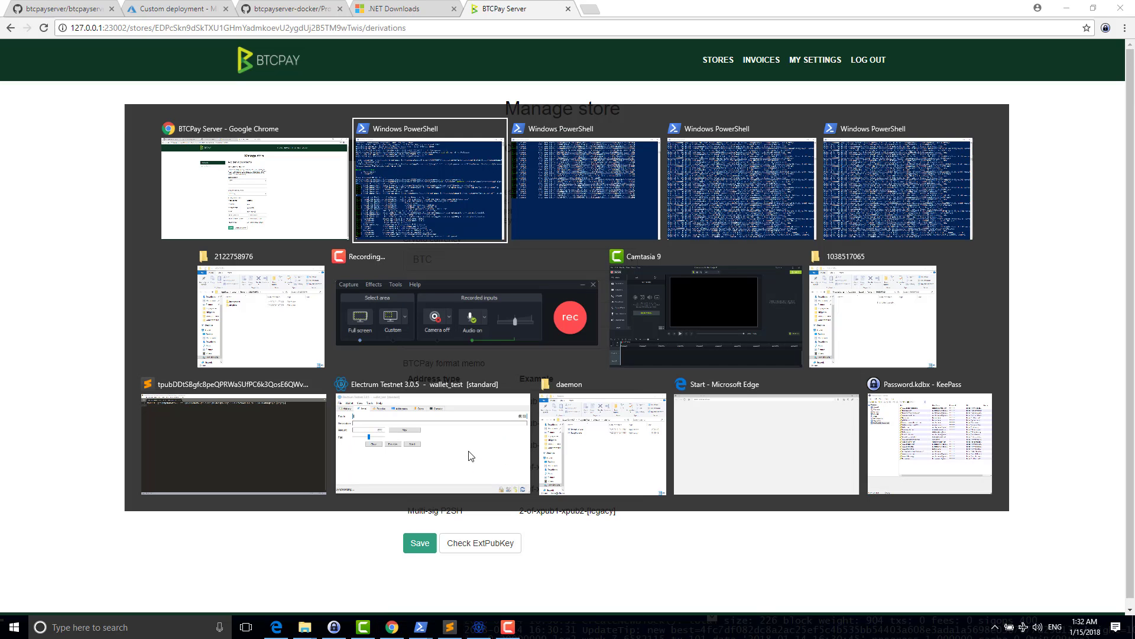
{"action": "key", "text": "shift+Tab"}
{"action": "key", "text": "Tab"}
{"action": "key", "text": "Tab"}
{"action": "key", "text": "Tab"}
{"action": "key", "text": "Tab"}
{"action": "key", "text": "Tab"}
{"action": "key", "text": "Tab"}
{"action": "key", "text": "Tab"}
{"action": "key", "text": "Tab"}
{"action": "key", "text": "Tab"}
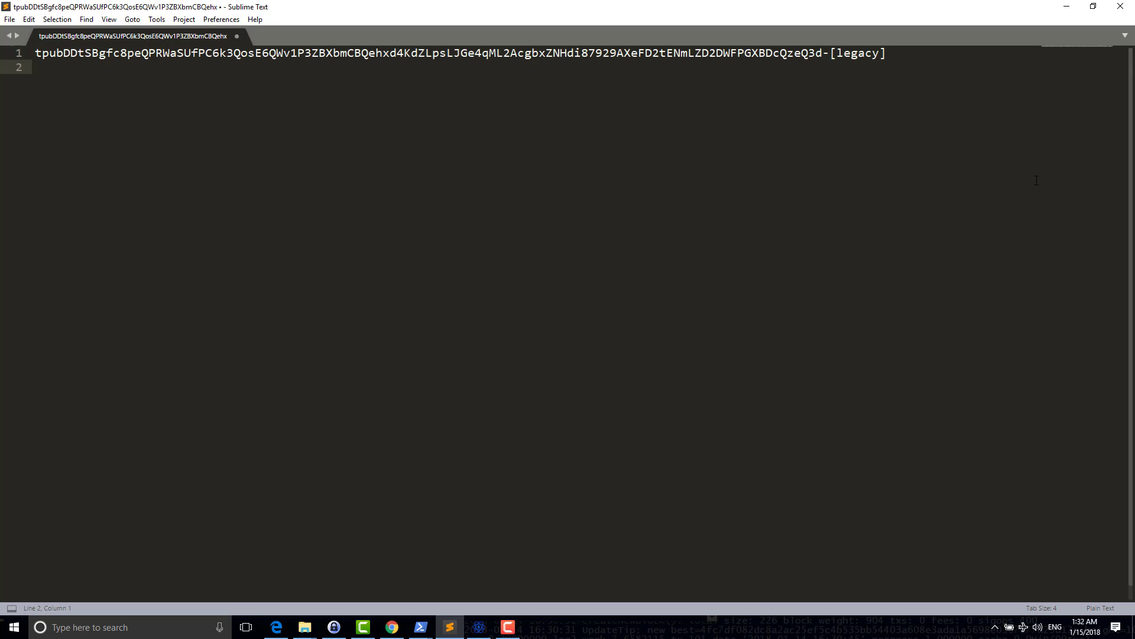
{"action": "key", "text": "shift+Up"}
{"action": "key", "text": "ctrl+c"}
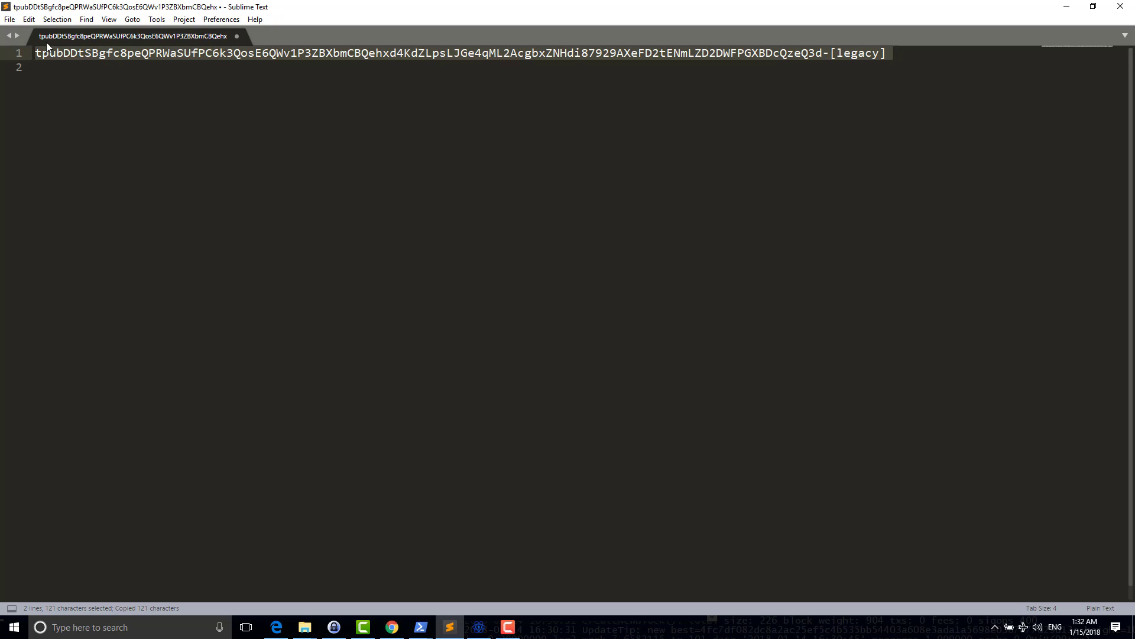
- Paste the tpub into the derivation scheme field and save it as the BTC scheme
{"action": "left_click", "coordinate": [1066, 7]}
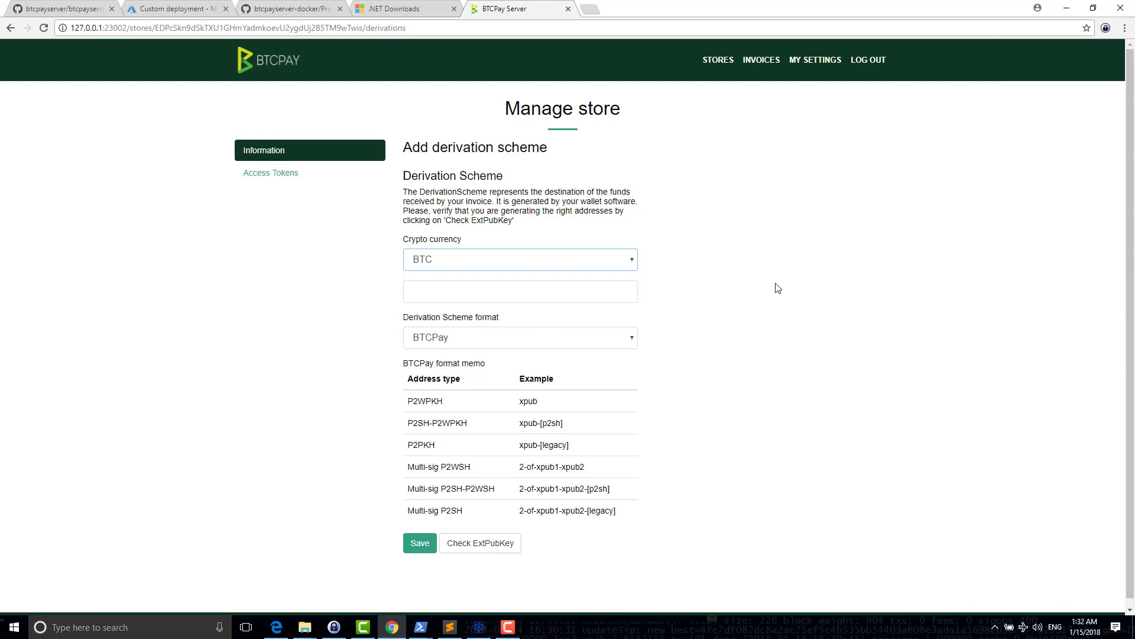
{"action": "left_click", "coordinate": [422, 293]}
{"action": "key", "text": "ctrl+v"}
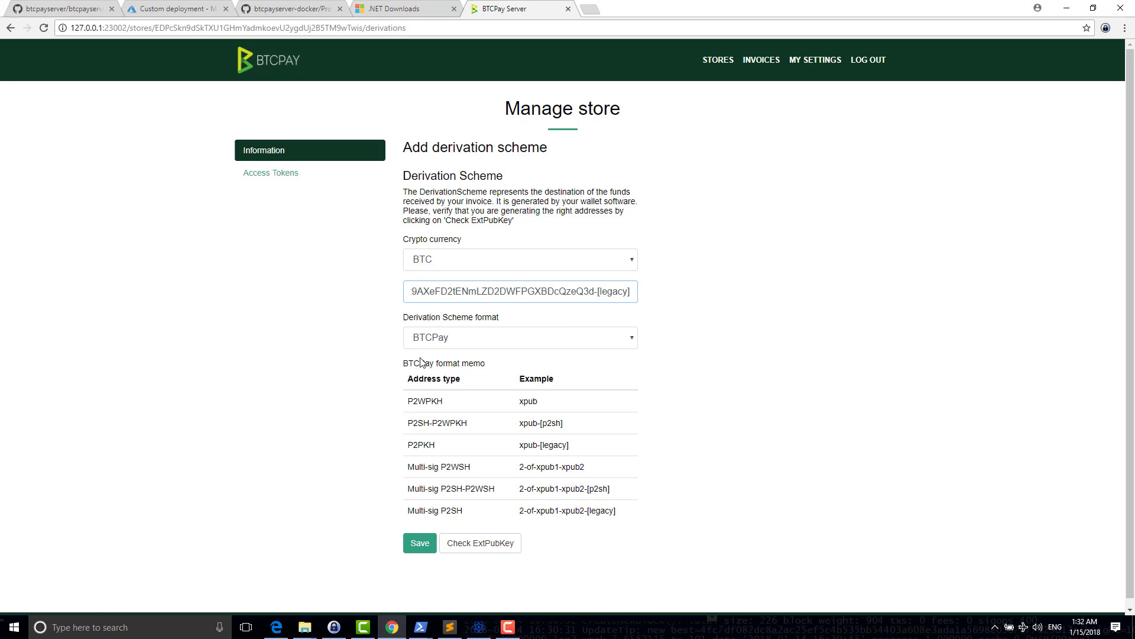
{"action": "key", "text": "Home"}
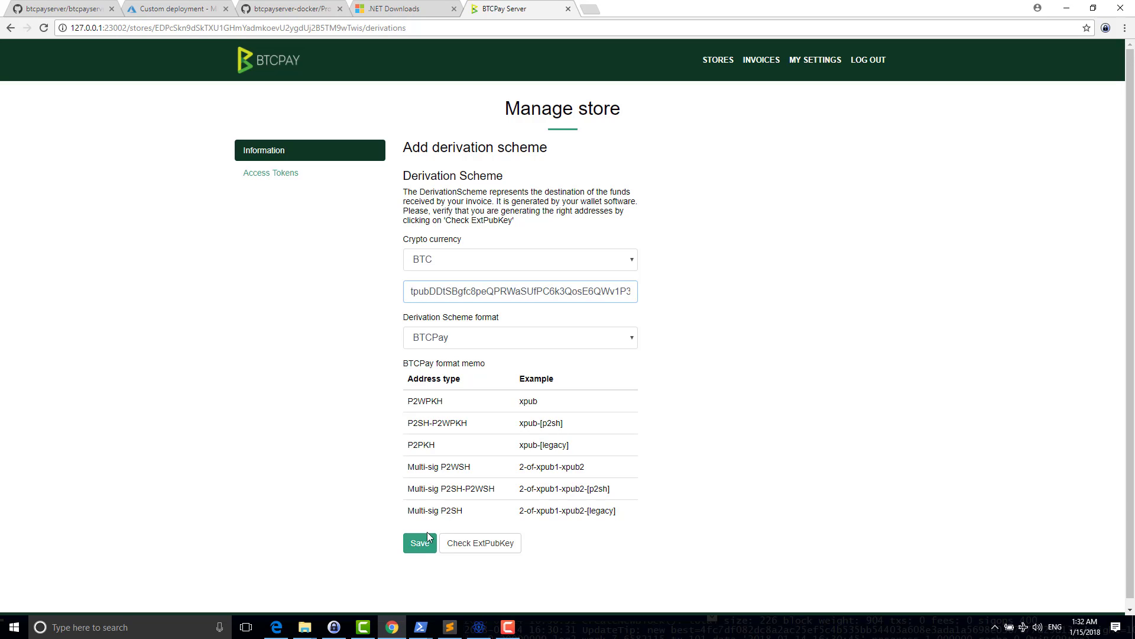
{"action": "left_click", "coordinate": [420, 542]}
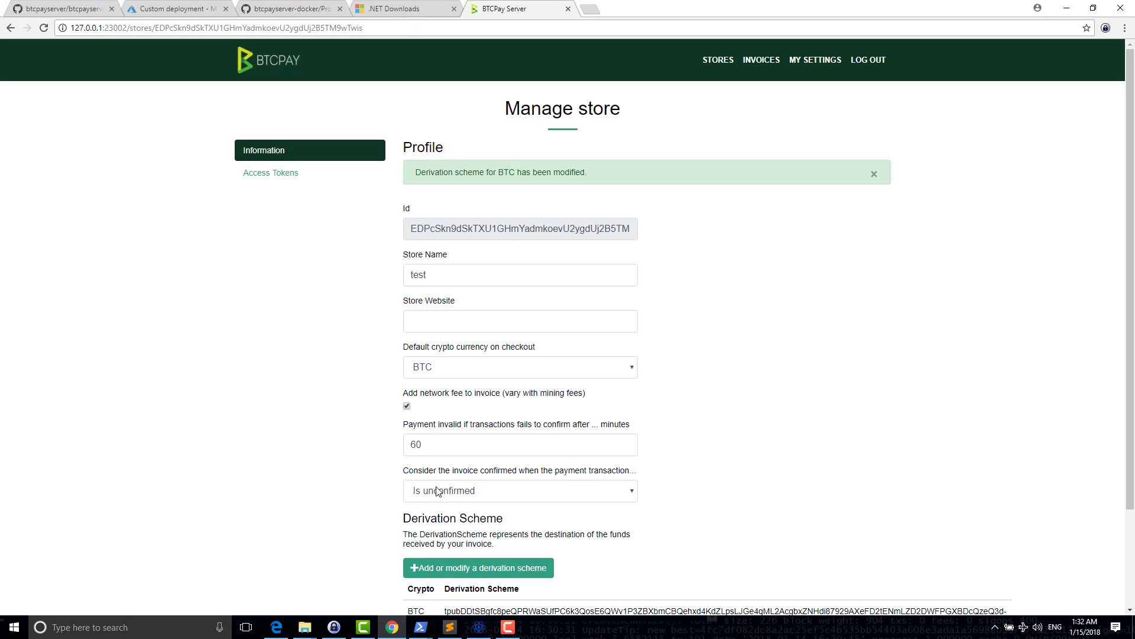
- Switch the default checkout currency to LTC, then back to BTC
{"action": "scroll", "coordinate": [447, 455], "scroll_direction": "down", "scroll_amount": 2}
{"action": "left_click", "coordinate": [484, 253]}
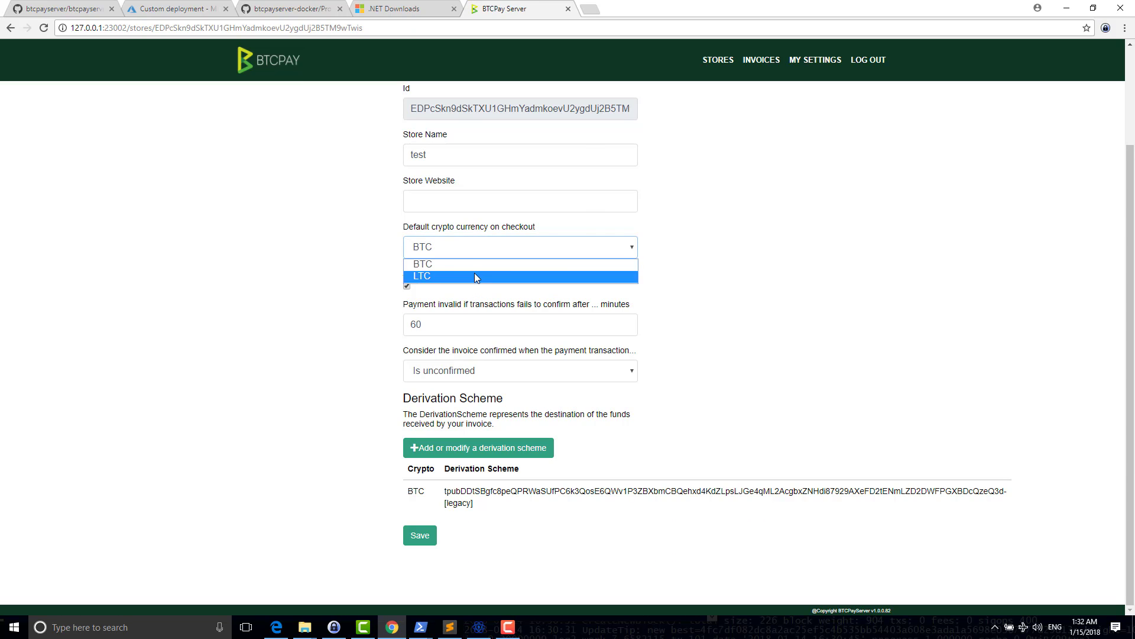
{"action": "left_click", "coordinate": [476, 275]}
{"action": "left_click", "coordinate": [464, 246]}
{"action": "left_click", "coordinate": [446, 276]}
- Start another derivation scheme with LTC as its crypto currency
{"action": "left_click", "coordinate": [426, 453]}
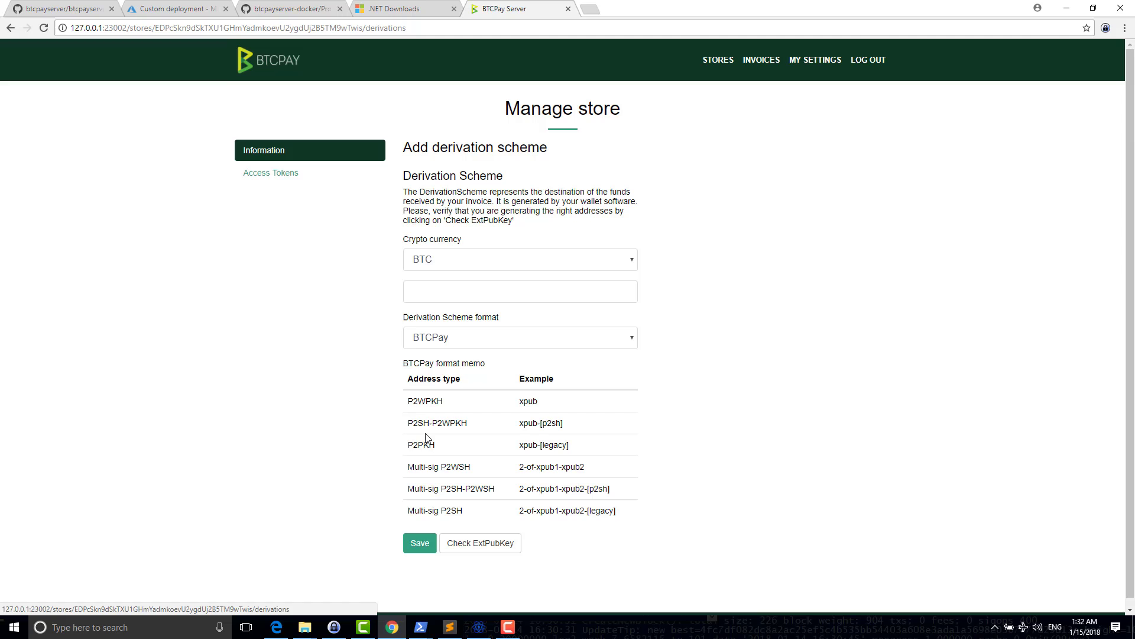
{"action": "left_click", "coordinate": [423, 266]}
{"action": "left_click", "coordinate": [420, 287]}
{"action": "left_click", "coordinate": [420, 291]}
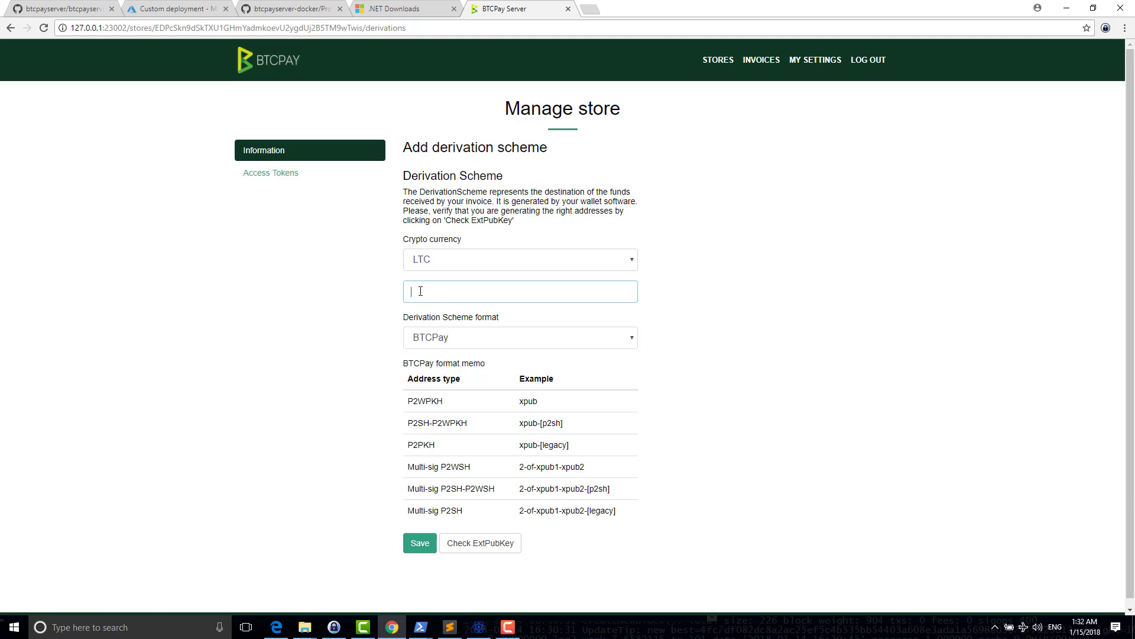
- Move Electrum aside, open Wallet > Information, and select the full Master Public Key
{"action": "left_click", "coordinate": [478, 630]}
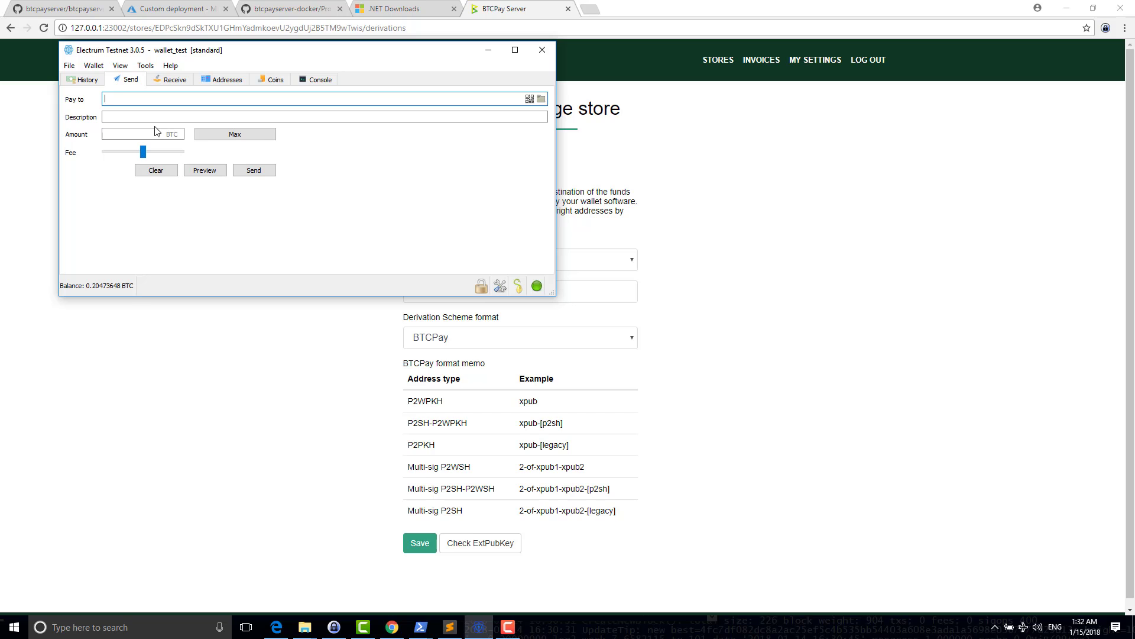
{"action": "left_click_drag", "start_coordinate": [119, 54], "coordinate": [688, 252]}
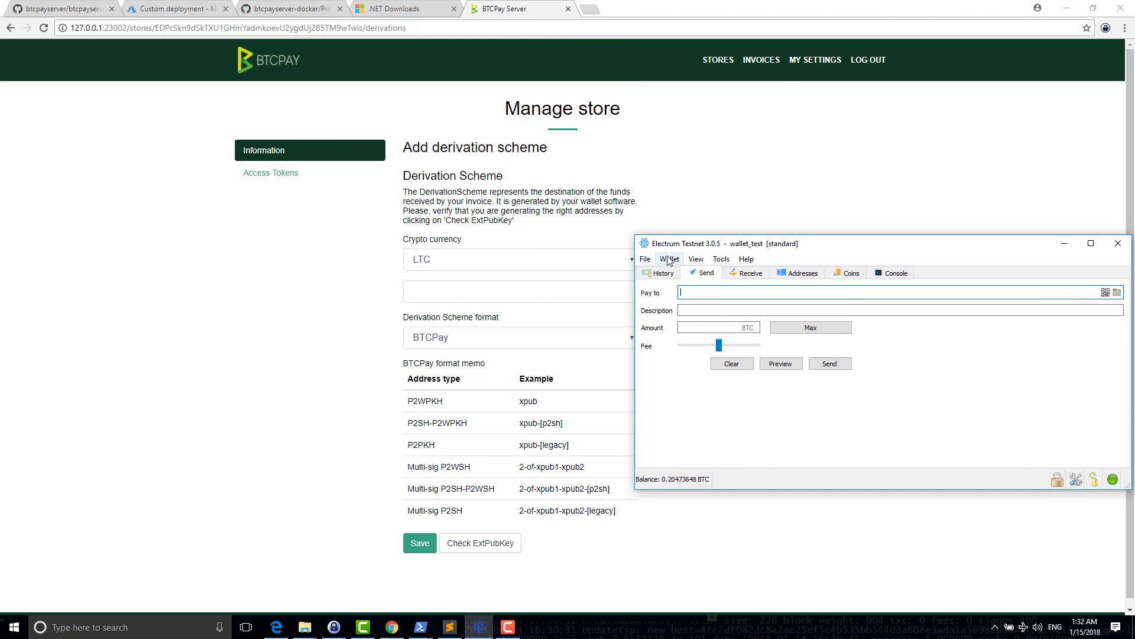
{"action": "left_click", "coordinate": [678, 260]}
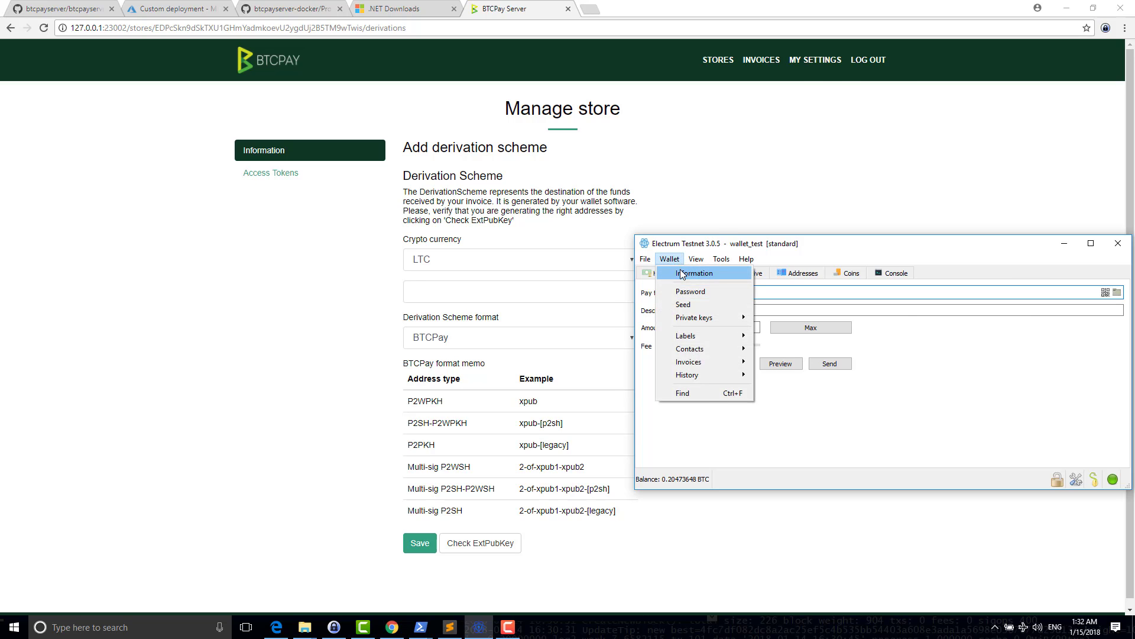
{"action": "left_click", "coordinate": [683, 273]}
{"action": "left_click_drag", "start_coordinate": [891, 357], "coordinate": [781, 339]}
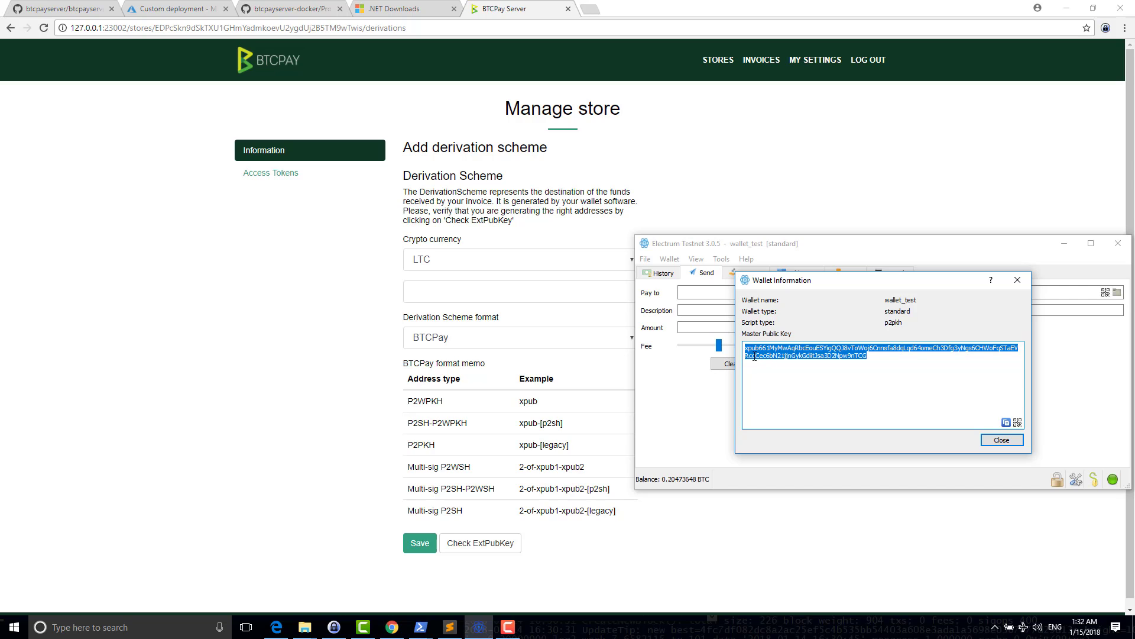
{"action": "left_click_drag", "start_coordinate": [746, 349], "coordinate": [823, 362]}
- Paste the Electrum master public key into the LTC field and check it
{"action": "left_click", "coordinate": [1017, 280]}
{"action": "left_click", "coordinate": [447, 294]}
{"action": "key", "text": "ctrl+v"}
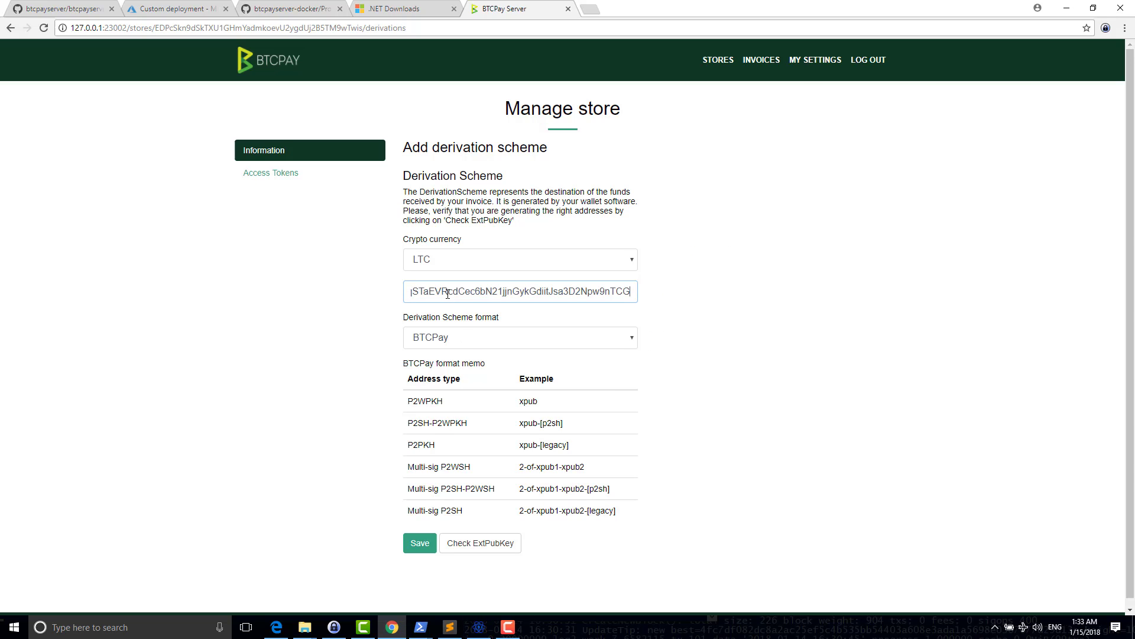
{"action": "left_click", "coordinate": [470, 550]}
- After the LTC key is rejected as invalid, go back to the store settings page
{"action": "left_click", "coordinate": [479, 626]}
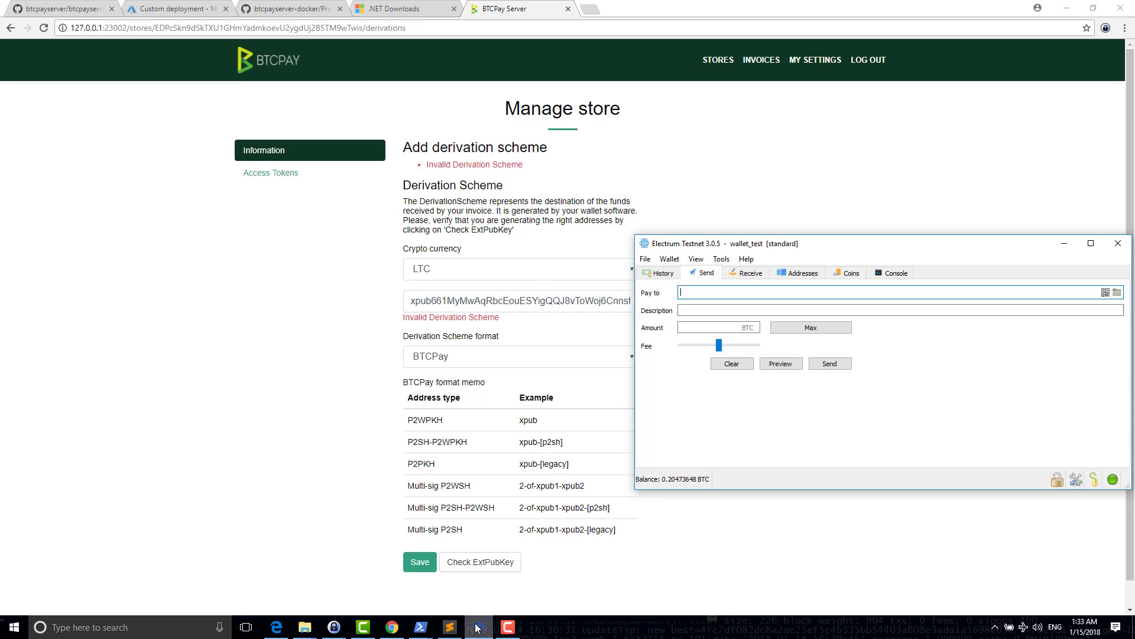
{"action": "left_click", "coordinate": [401, 379]}
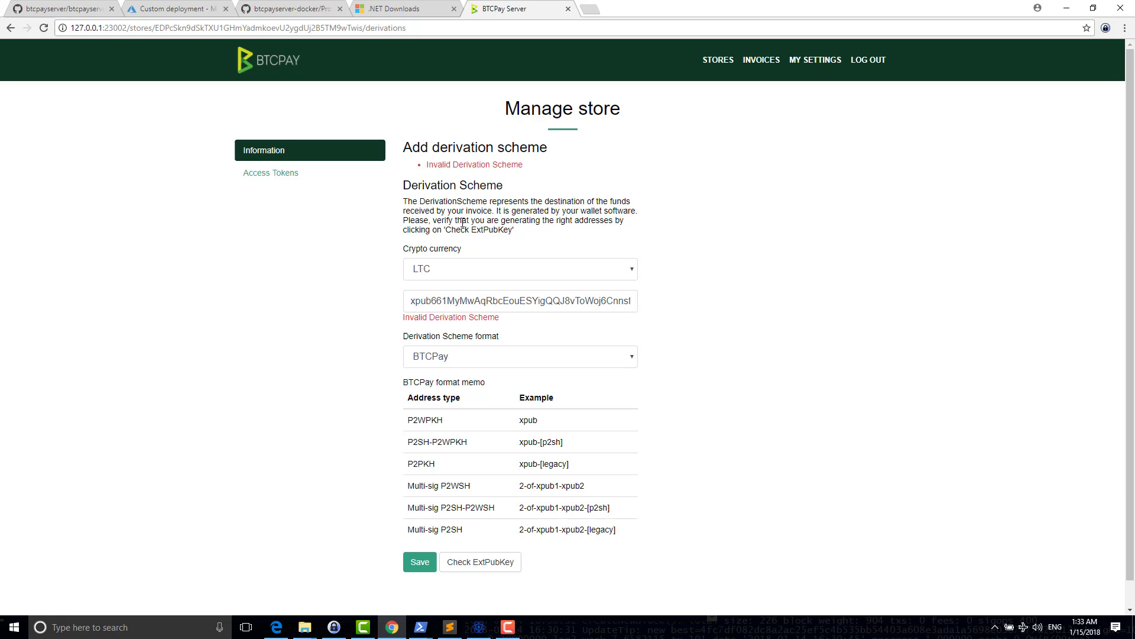
{"action": "key", "text": "alt+Tab"}
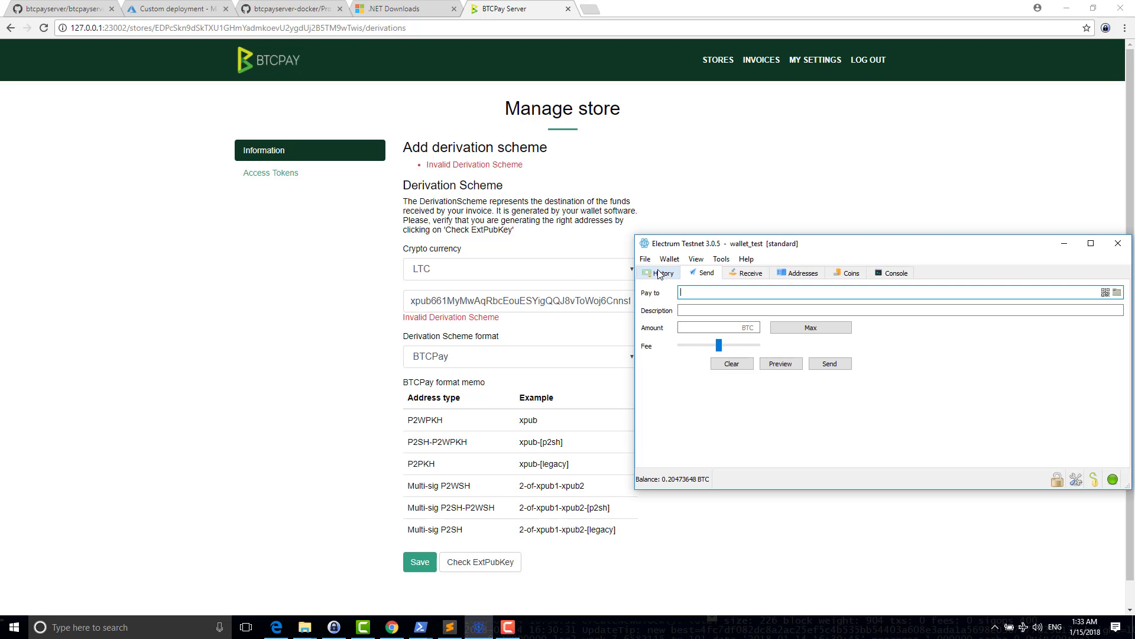
{"action": "left_click", "coordinate": [559, 226]}
{"action": "key", "text": "F5"}
{"action": "key", "text": "alt+Left"}
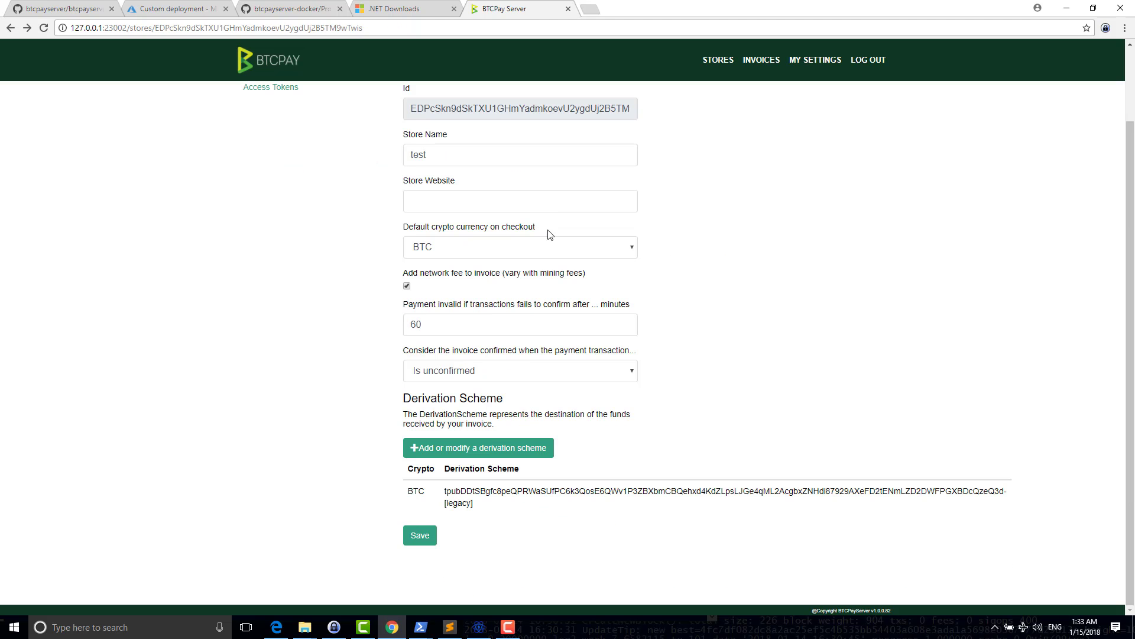
- Start a new BTC derivation scheme and paste in the Electrum master public key
{"action": "left_click", "coordinate": [463, 456]}
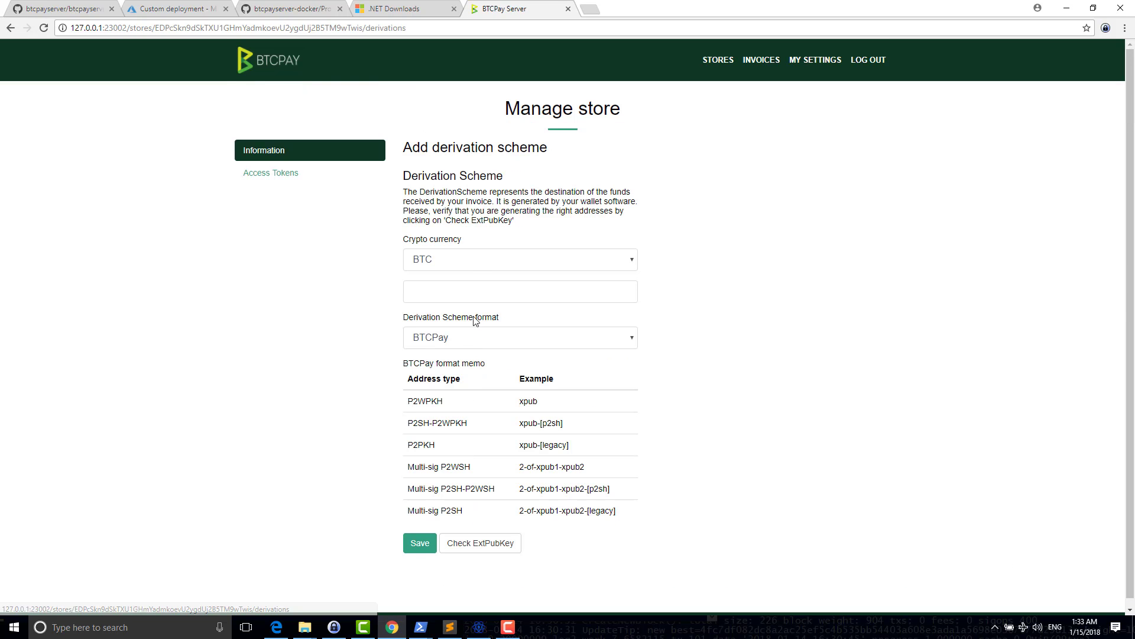
{"action": "left_click", "coordinate": [459, 292]}
{"action": "key", "text": "ctrl+v"}
{"action": "key", "text": "Home"}
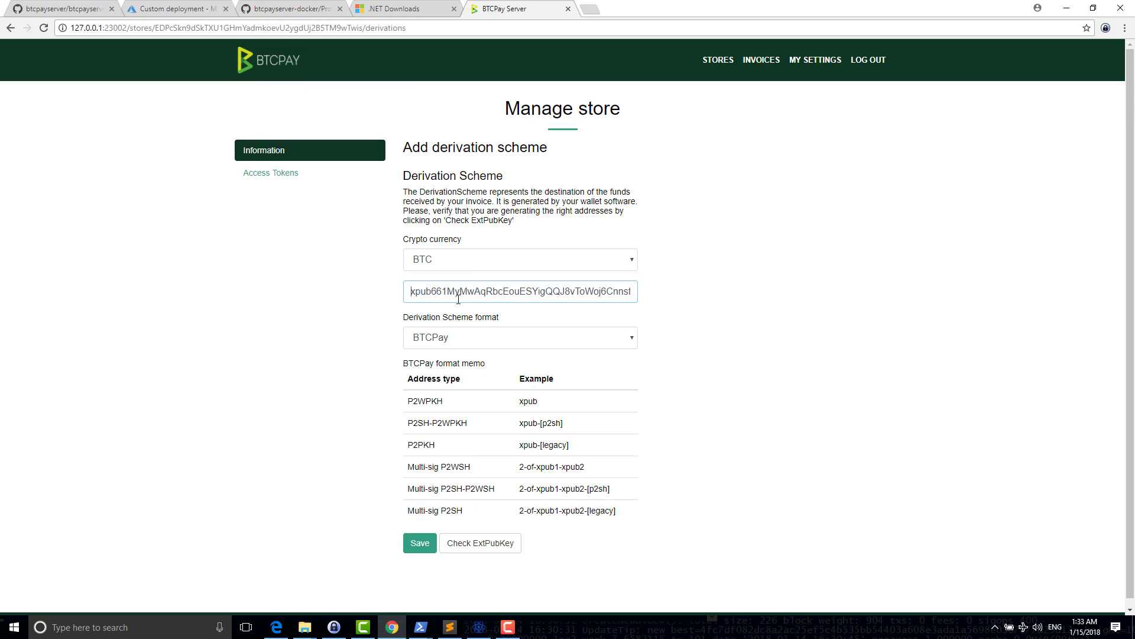
{"action": "key", "text": "alt+Tab"}
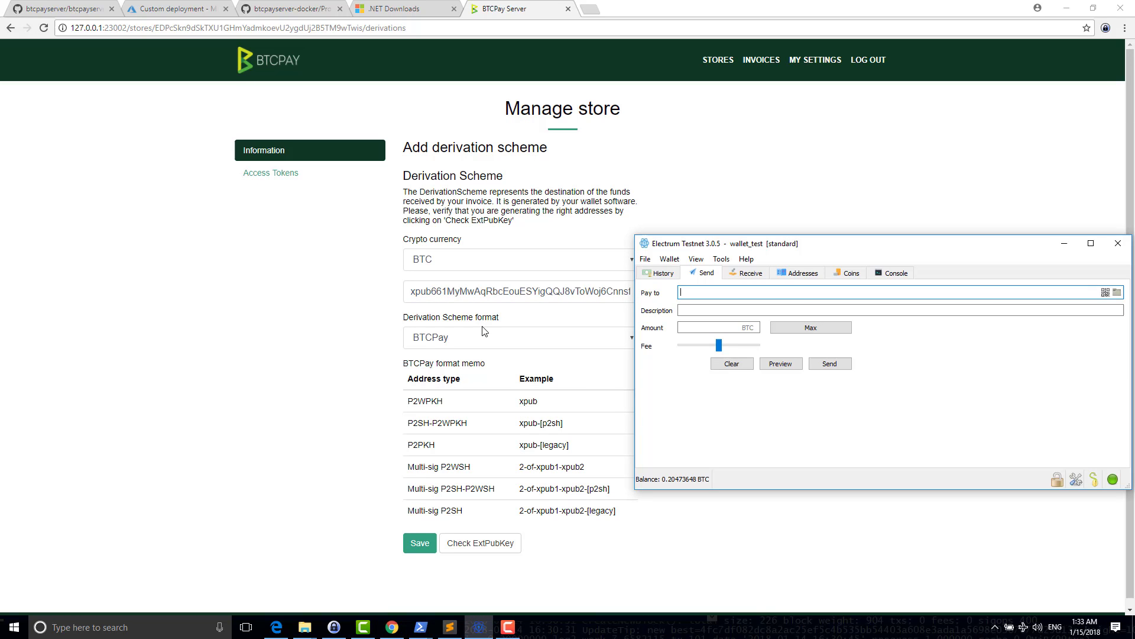
{"action": "key", "text": "alt+Tab"}
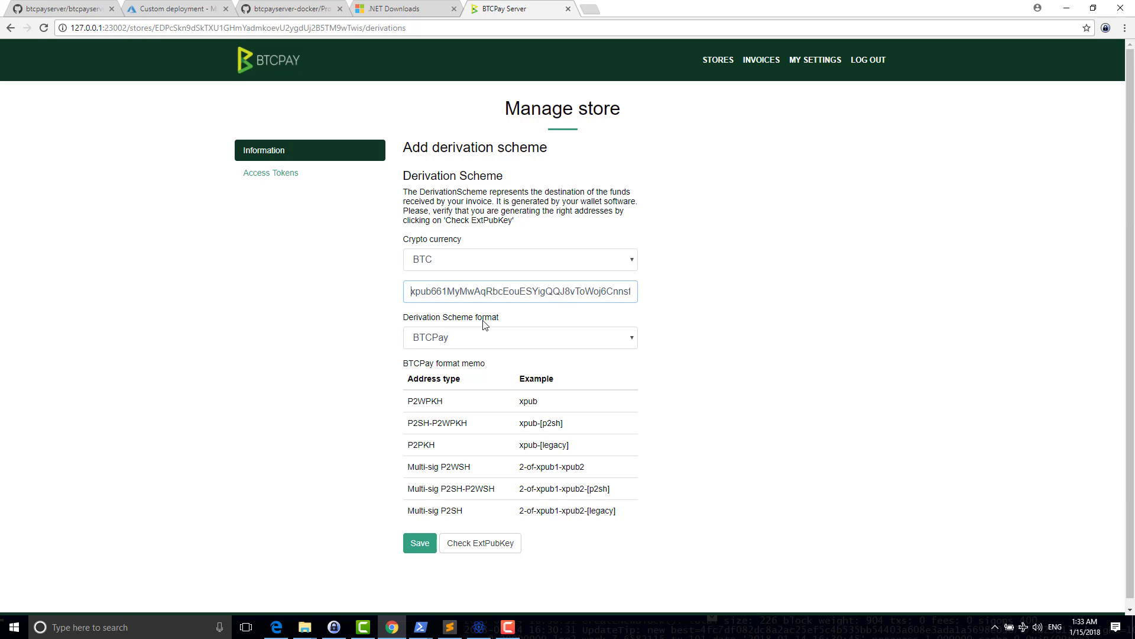
{"action": "key", "text": "End"}
{"action": "key", "text": "Home"}
- Compare the key with Electrum's Wallet Information, then check it — rejected as invalid
{"action": "key", "text": "alt+Tab"}
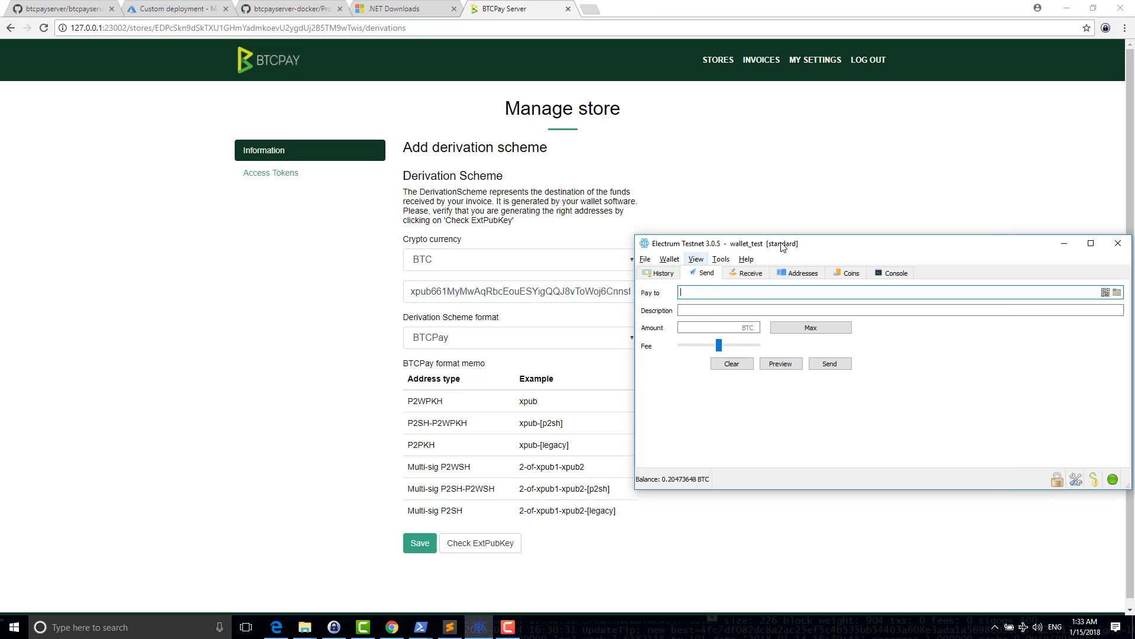
{"action": "left_click", "coordinate": [674, 261]}
{"action": "left_click", "coordinate": [686, 273]}
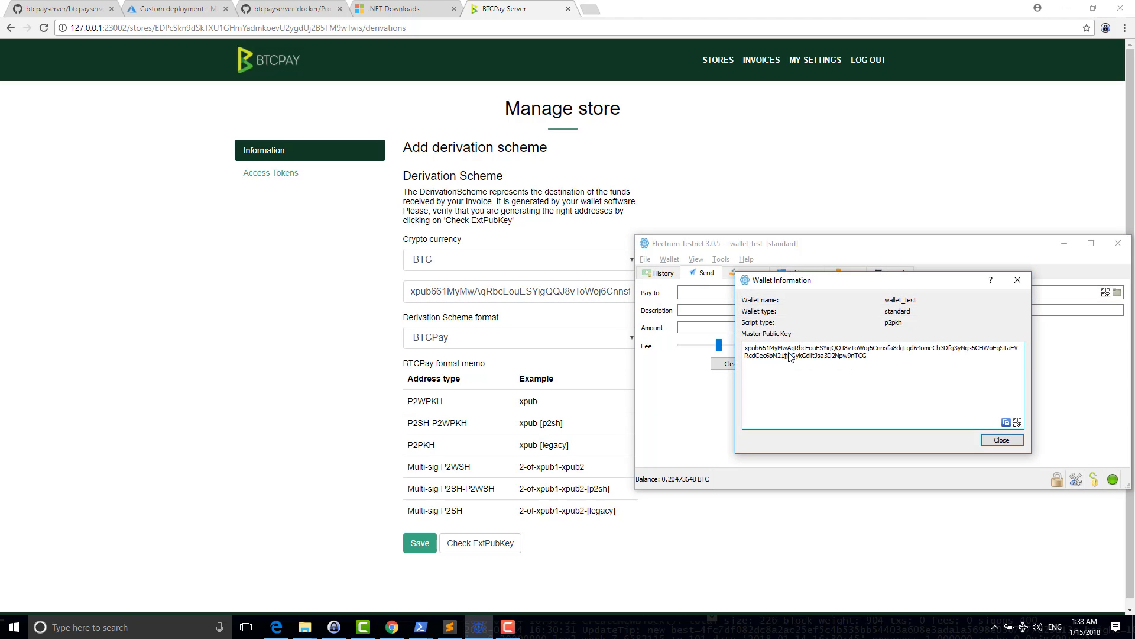
{"action": "left_click", "coordinate": [1017, 280]}
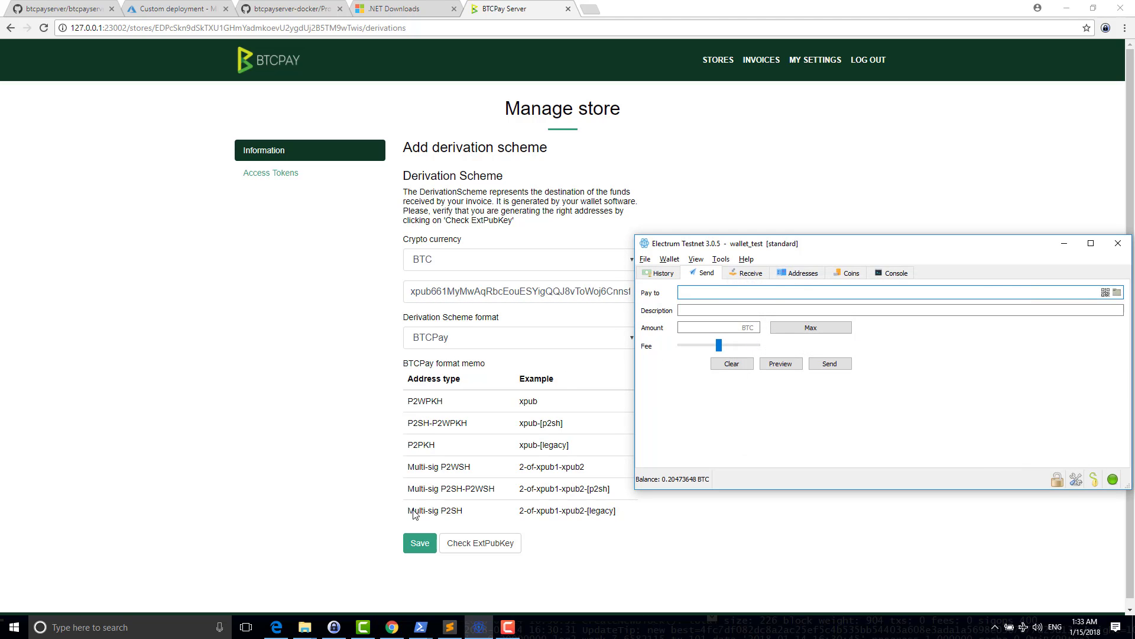
{"action": "left_click", "coordinate": [458, 477]}
{"action": "left_click", "coordinate": [463, 543]}
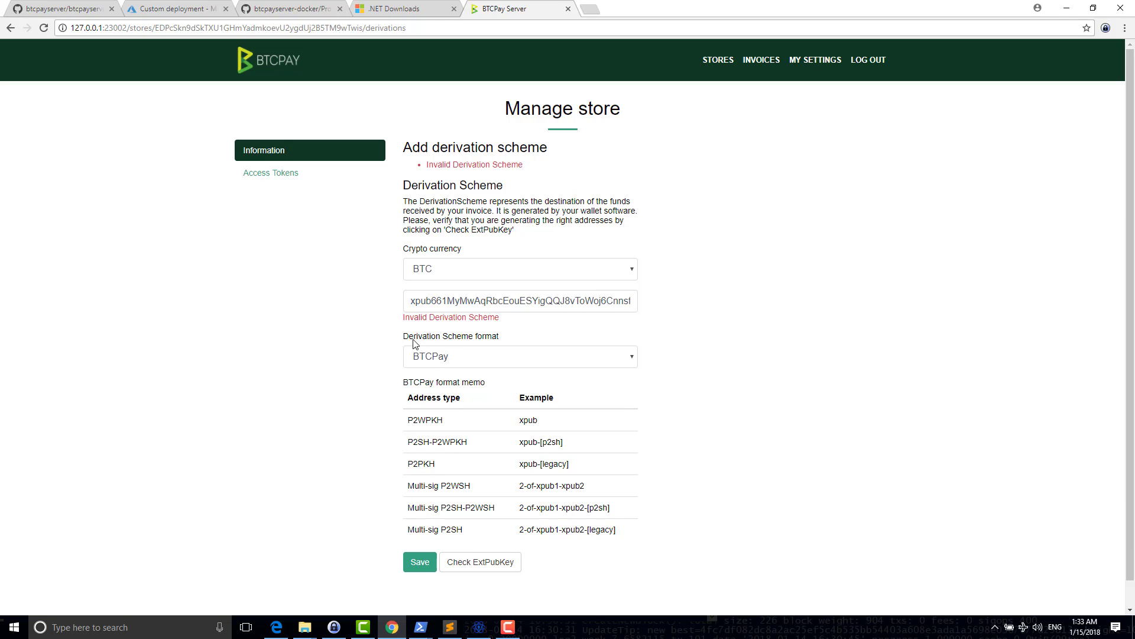
- Open the Derivation Scheme format choices for the BTC key
{"action": "left_click_drag", "start_coordinate": [417, 340], "coordinate": [482, 340]}
{"action": "left_click", "coordinate": [480, 340]}
{"action": "left_click", "coordinate": [412, 299]}
{"action": "key", "text": "alt+Tab"}
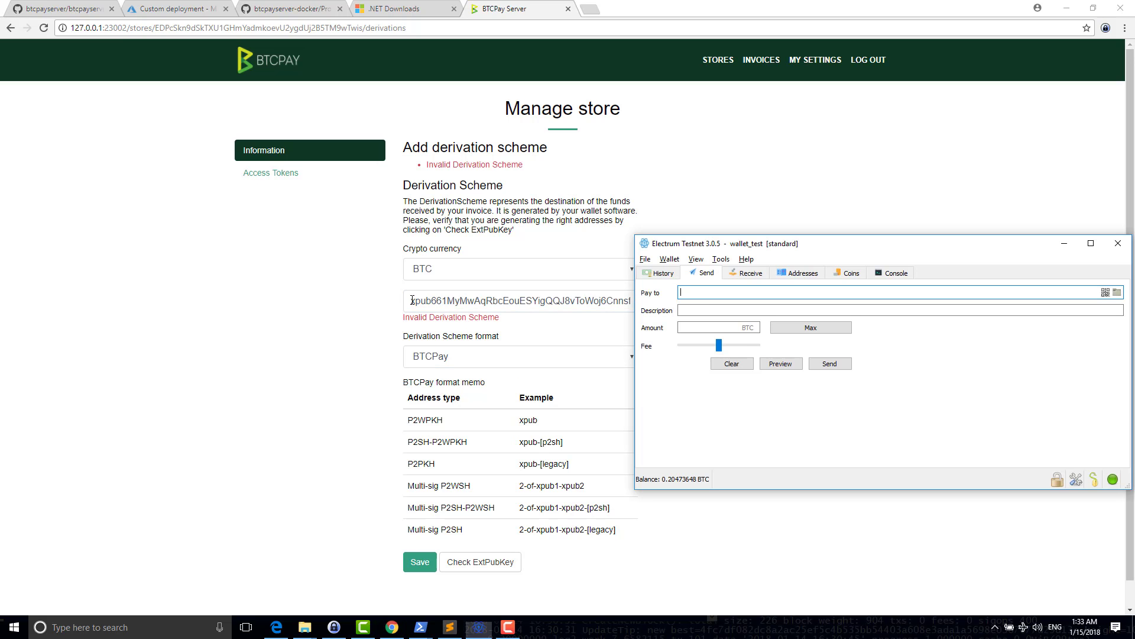
{"action": "key", "text": "alt+Tab"}
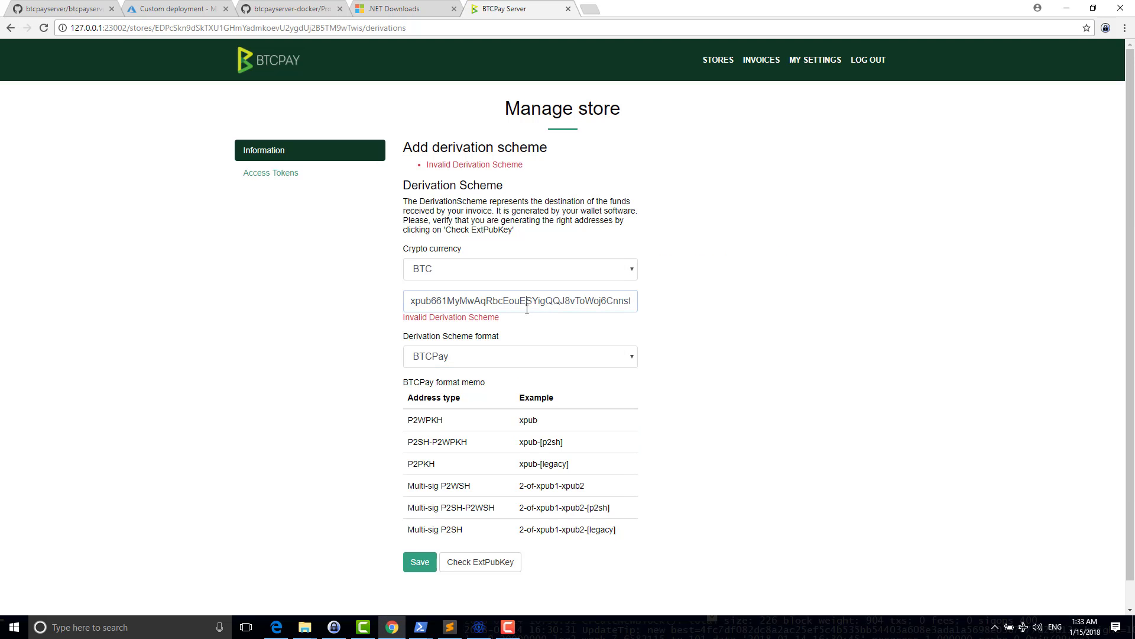
{"action": "left_click", "coordinate": [490, 356]}
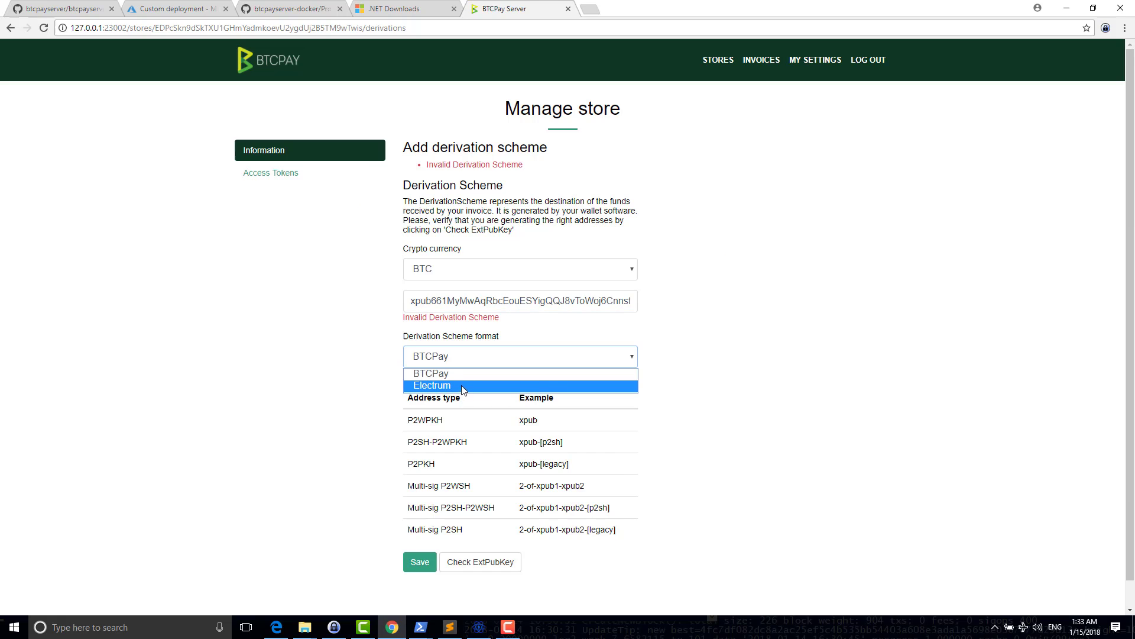
- Choose Electrum format and check the key, listing derived addresses 0/0 to 0/9
{"action": "left_click", "coordinate": [462, 362]}
{"action": "left_click", "coordinate": [461, 364]}
{"action": "left_click", "coordinate": [453, 385]}
{"action": "left_click", "coordinate": [473, 562]}
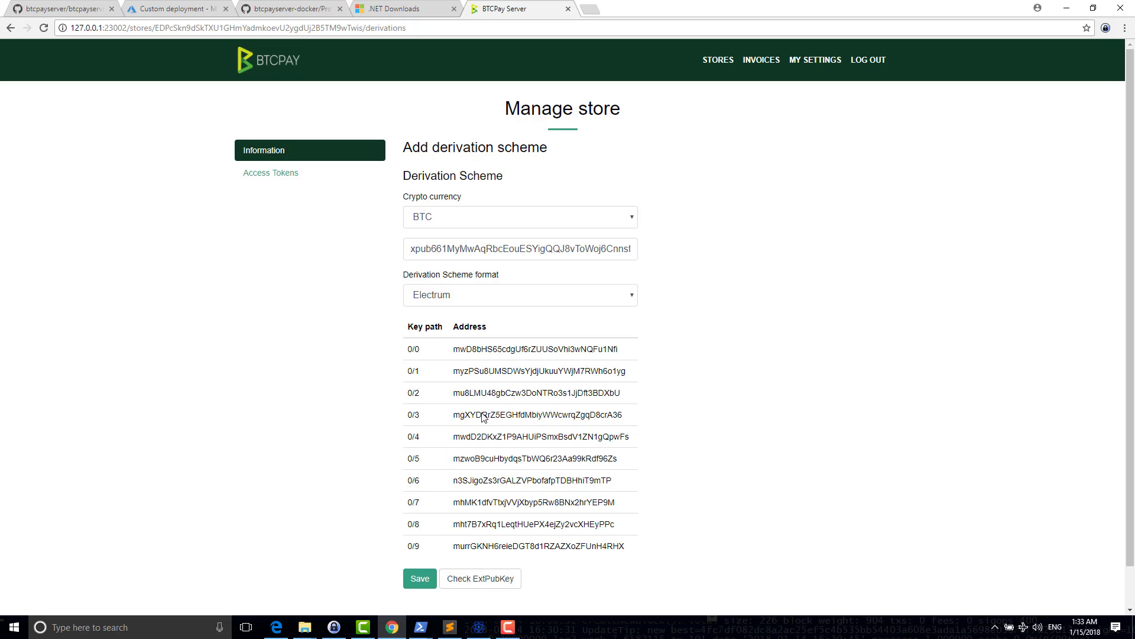
{"action": "left_click_drag", "start_coordinate": [464, 355], "coordinate": [649, 502]}
- Confirm address 0/0 matches Electrum's first receiving address, then save the BTC scheme
{"action": "key", "text": "alt+Tab"}
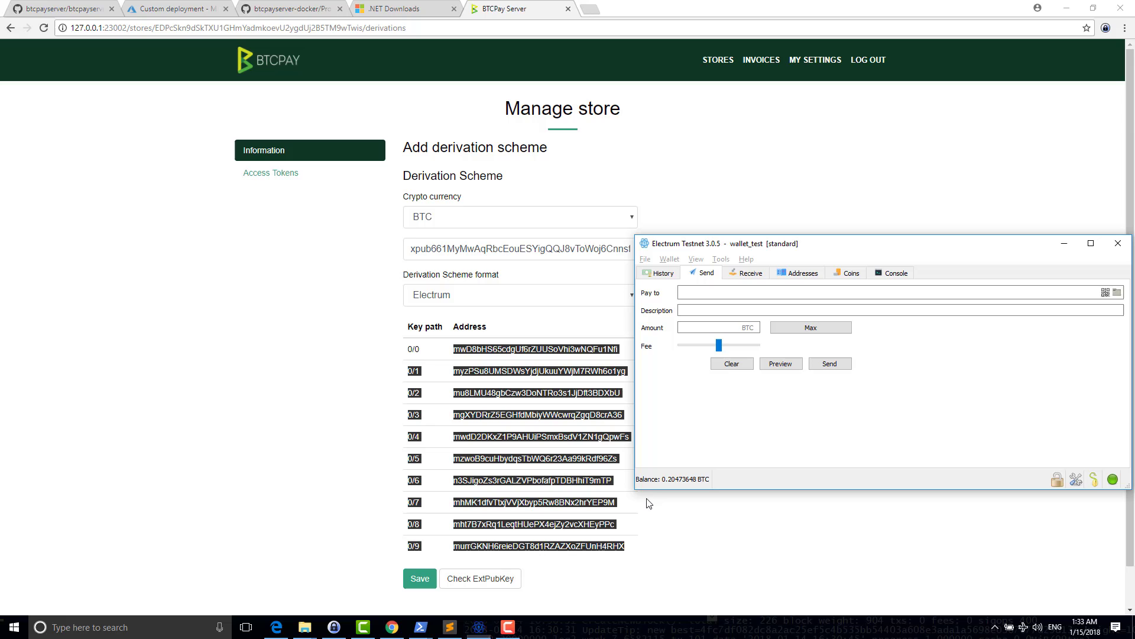
{"action": "left_click", "coordinate": [803, 275]}
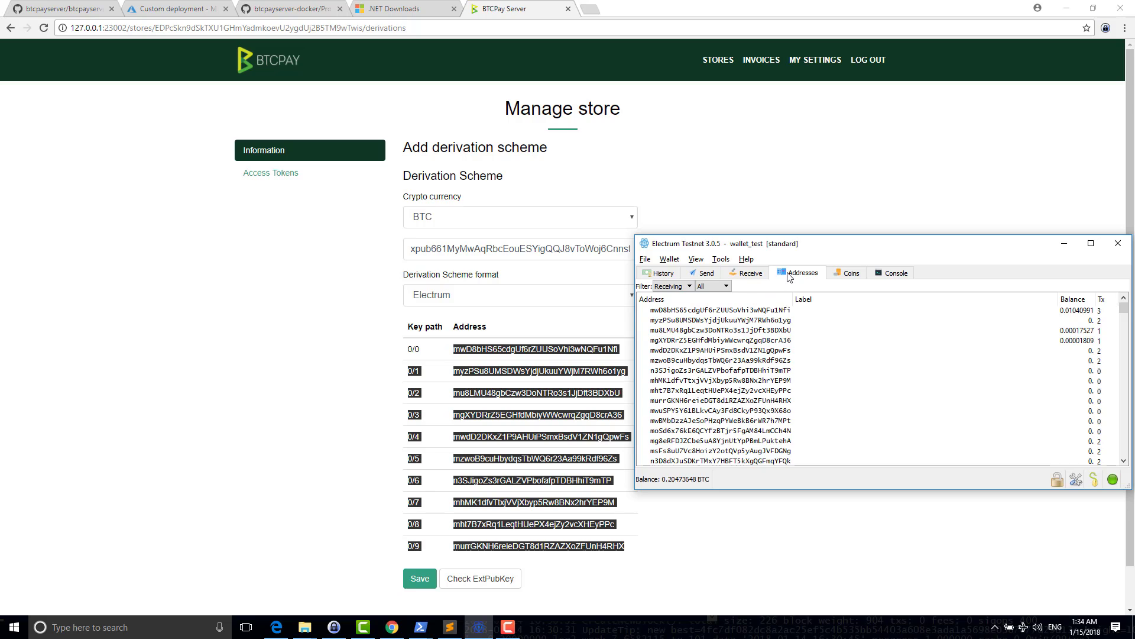
{"action": "left_click", "coordinate": [674, 313]}
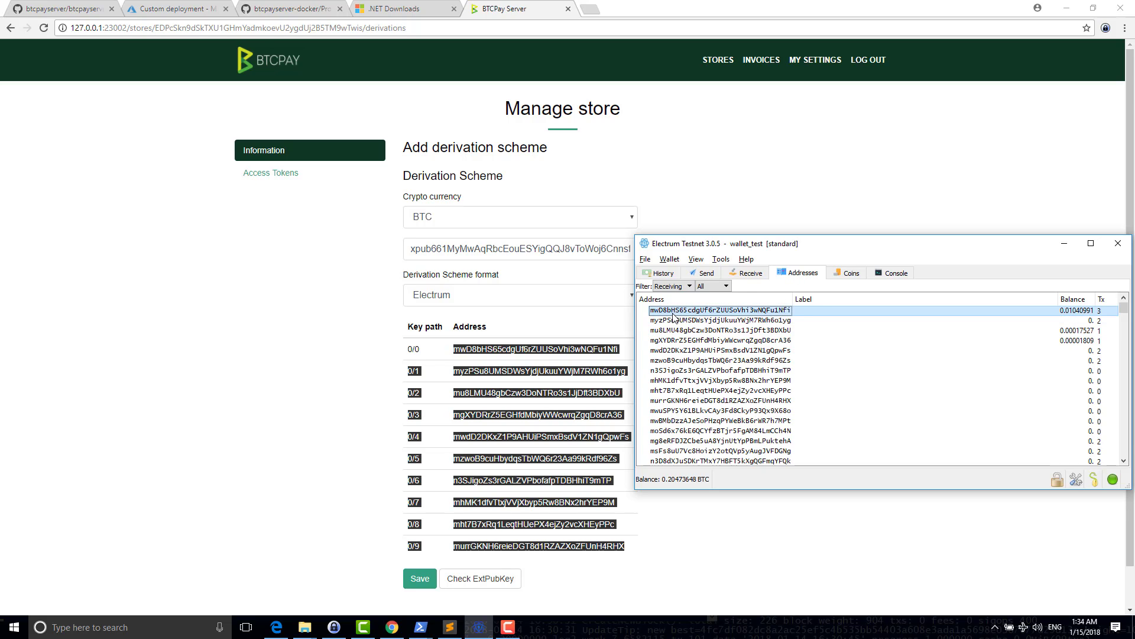
{"action": "left_click", "coordinate": [559, 350]}
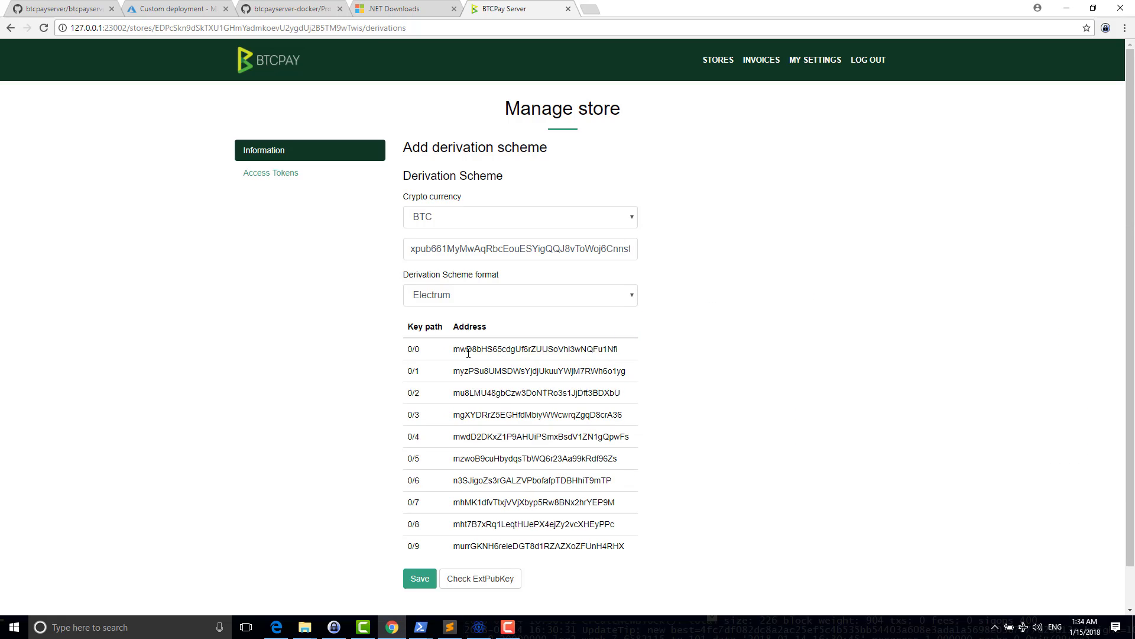
{"action": "double_click", "coordinate": [473, 348]}
{"action": "double_click", "coordinate": [494, 248]}
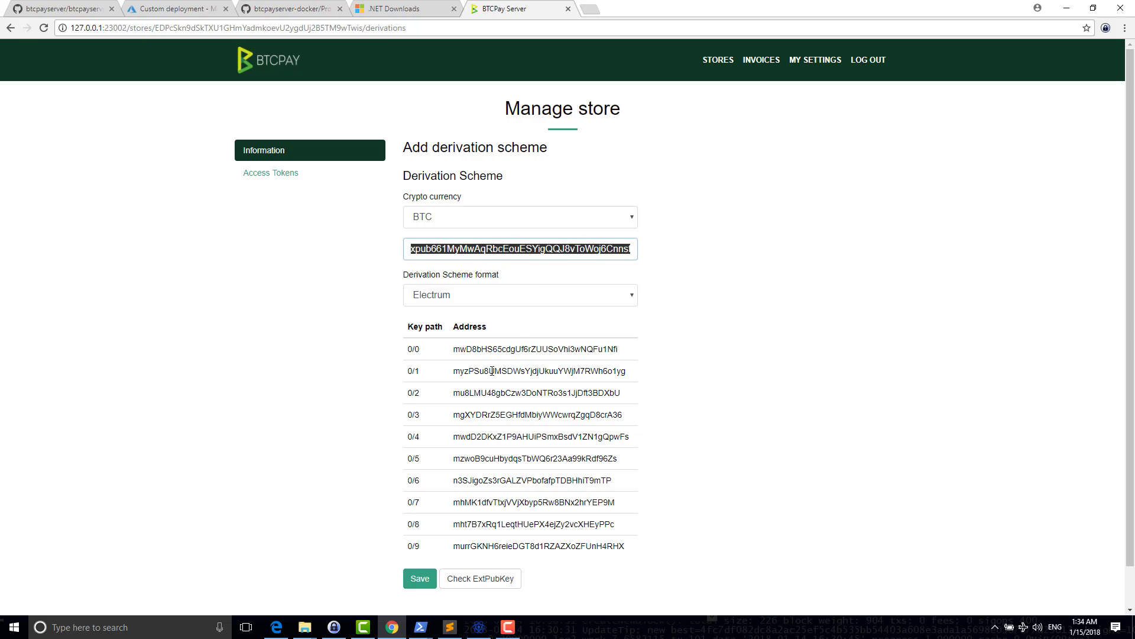
{"action": "left_click", "coordinate": [415, 575]}
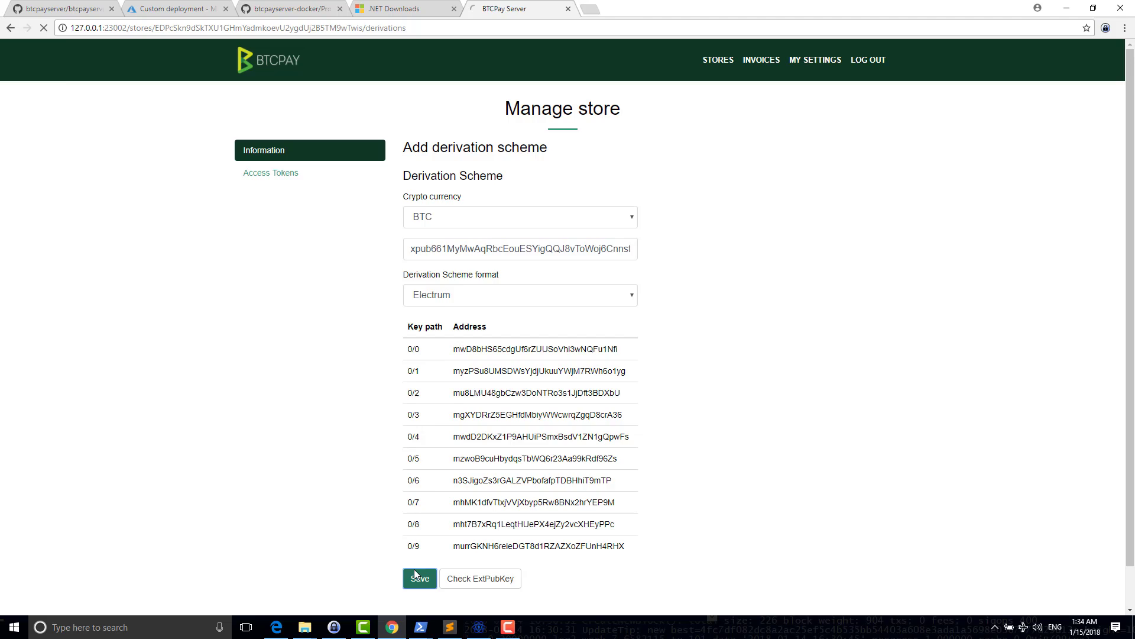
- Make LTC the store's default checkout currency
{"action": "scroll", "coordinate": [455, 520], "scroll_direction": "down", "scroll_amount": 2}
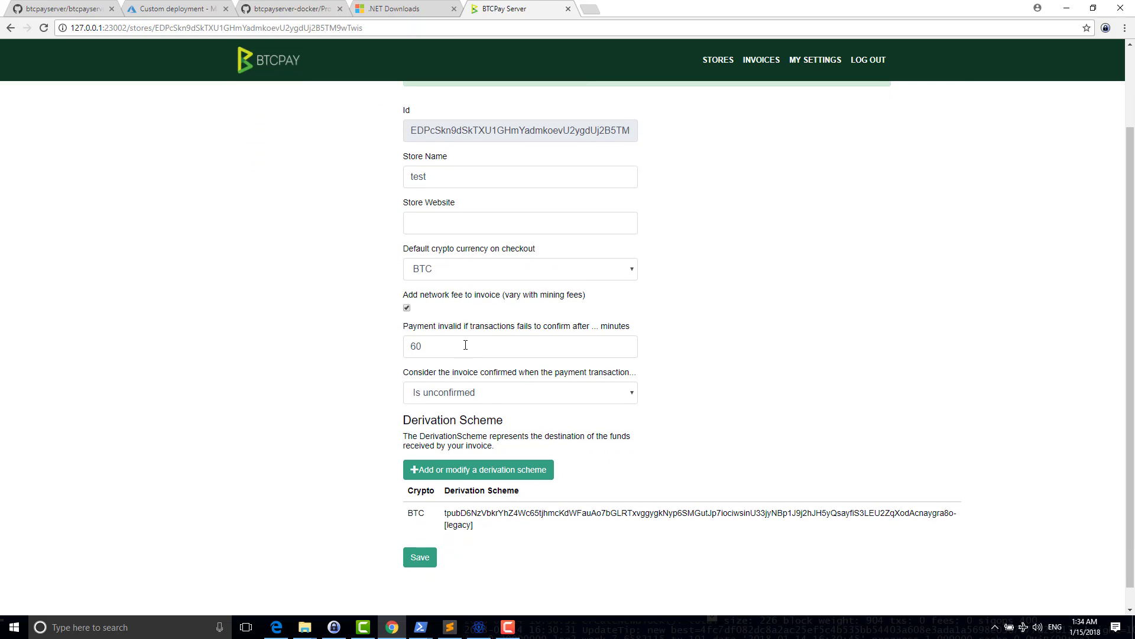
{"action": "left_click", "coordinate": [540, 269]}
{"action": "left_click", "coordinate": [450, 302]}
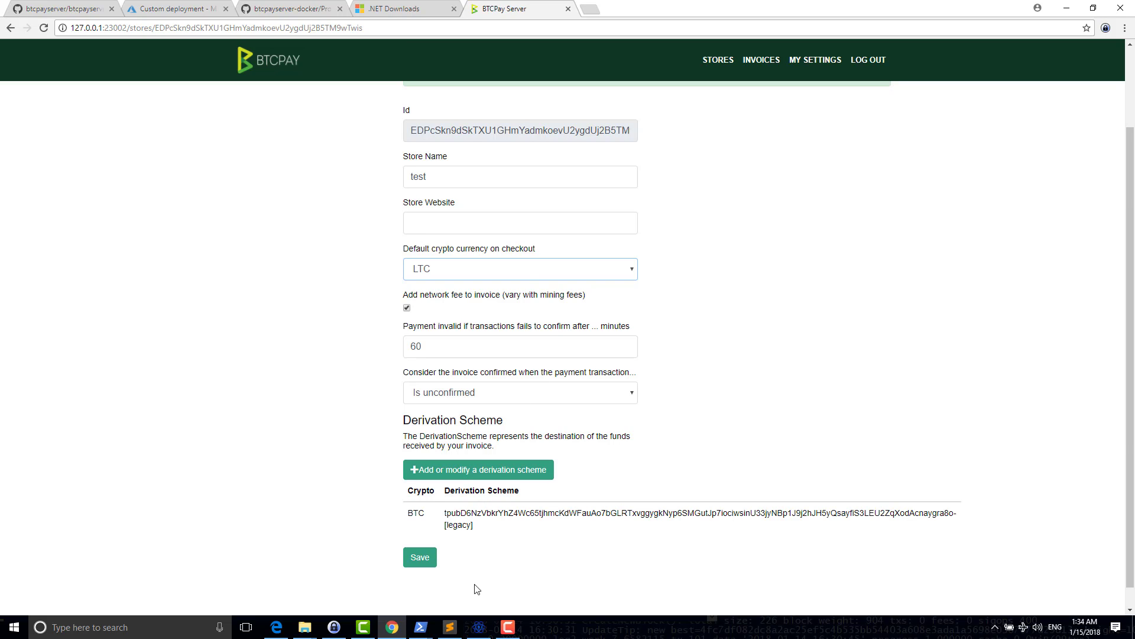
- Look over the saved BTC derivation scheme text in the store settings
{"action": "left_click_drag", "start_coordinate": [481, 529], "coordinate": [431, 512]}
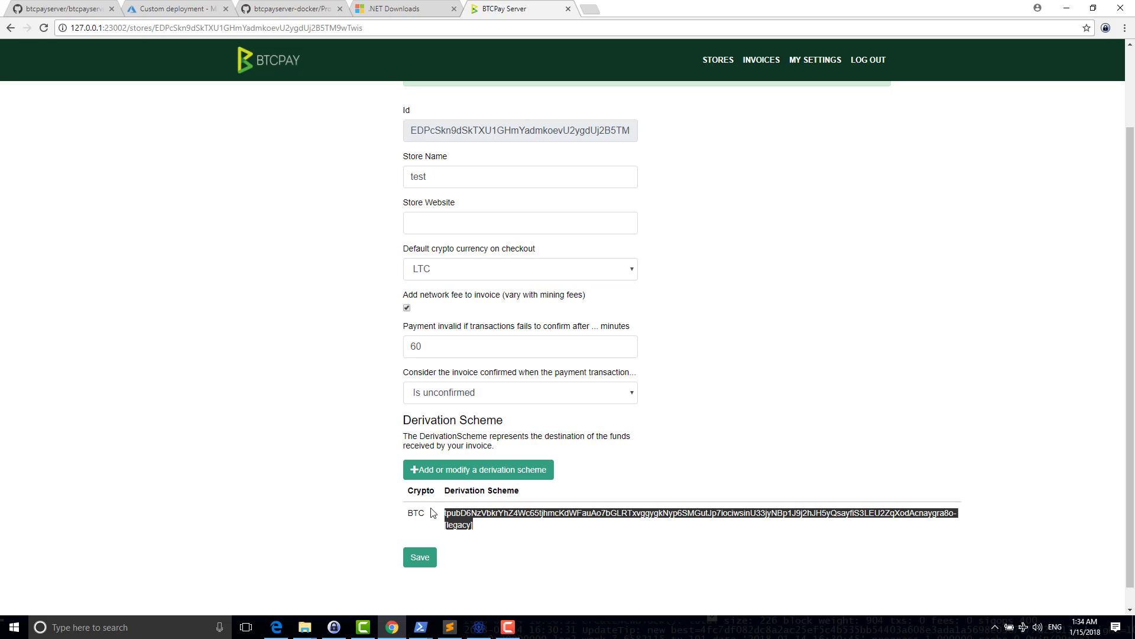
{"action": "left_click", "coordinate": [465, 555]}
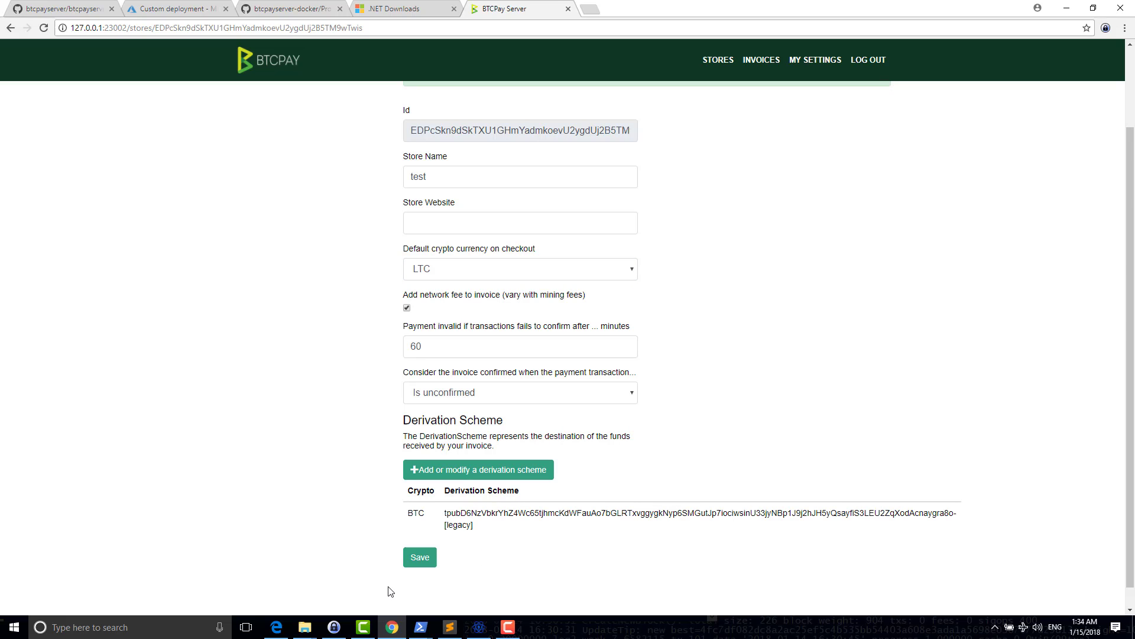
{"action": "key", "text": "super+r"}
{"action": "key", "text": "Escape"}
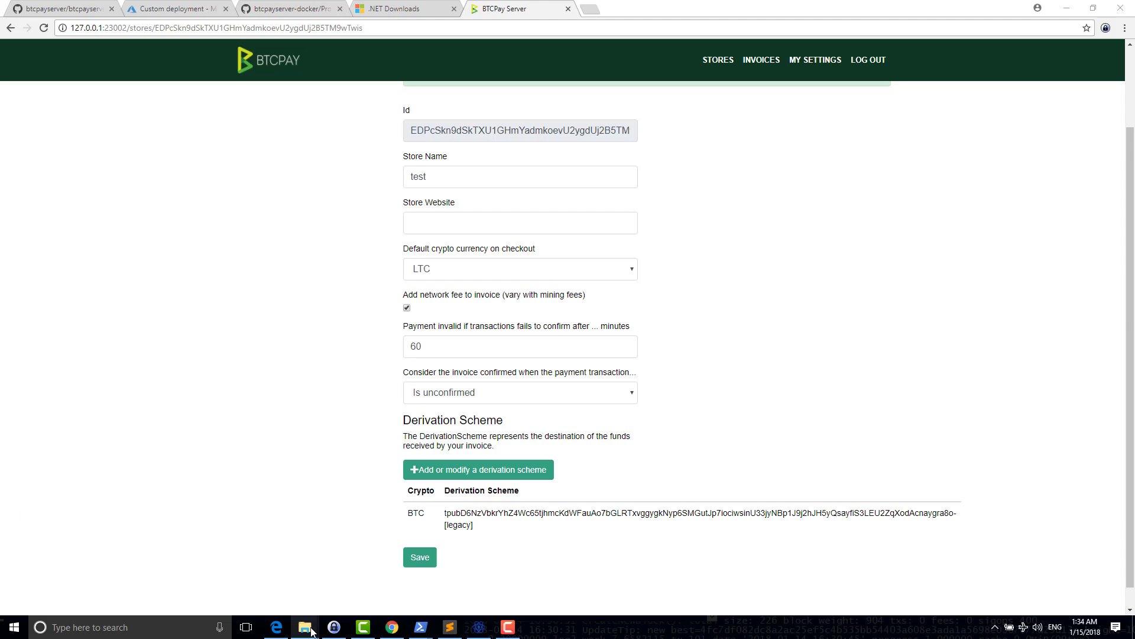
{"action": "mouse_move", "coordinate": [312, 632]}
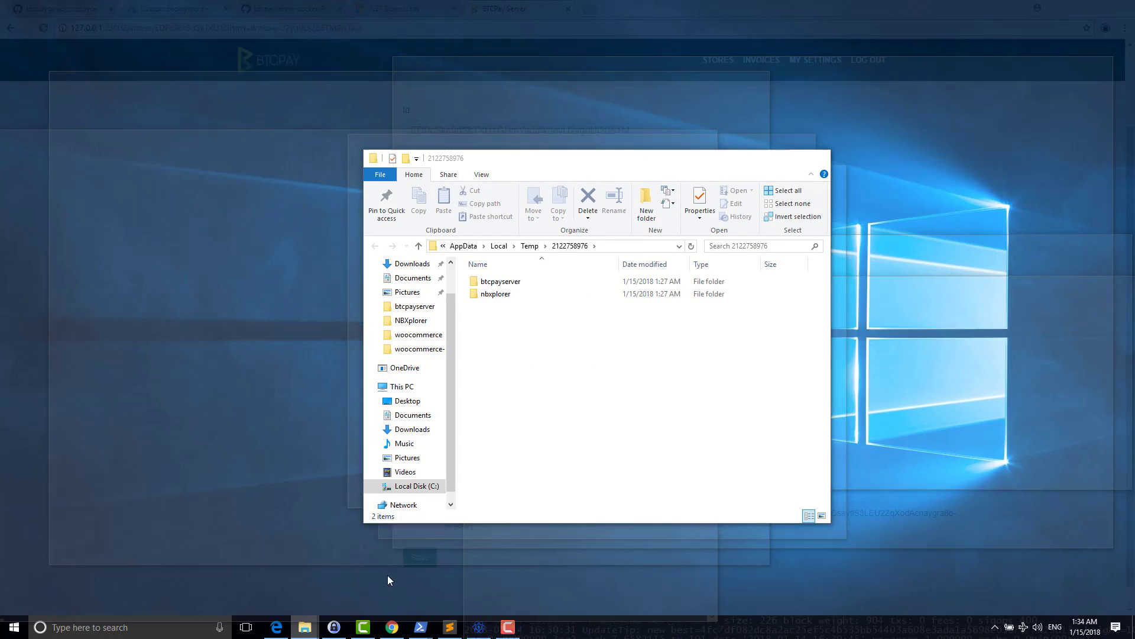
{"action": "left_click", "coordinate": [388, 575]}
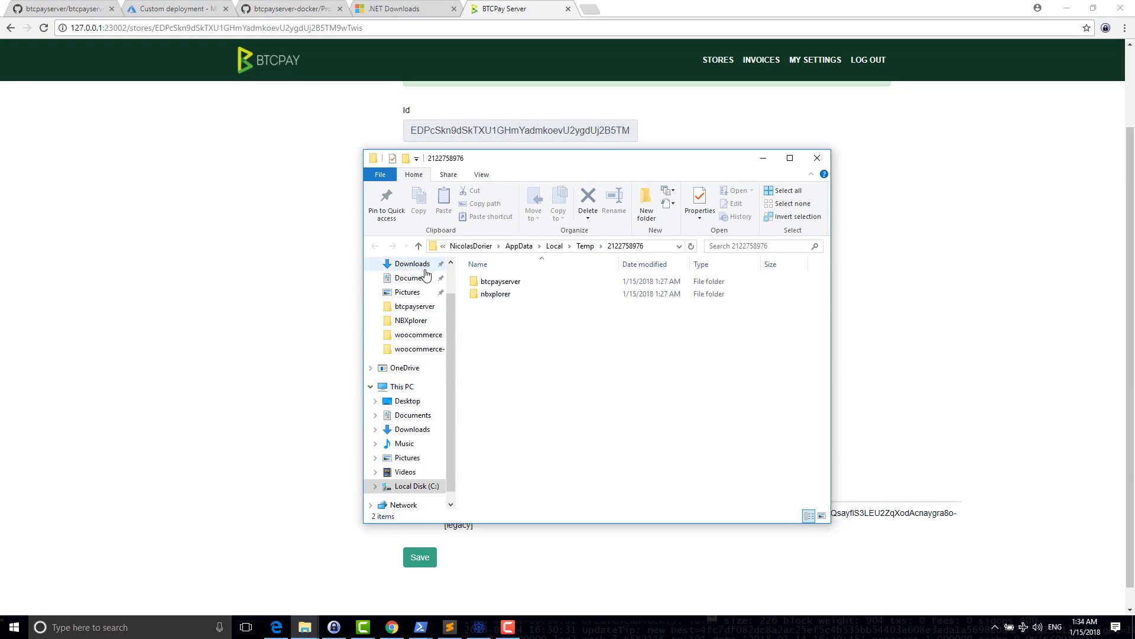
{"action": "left_click", "coordinate": [413, 264]}
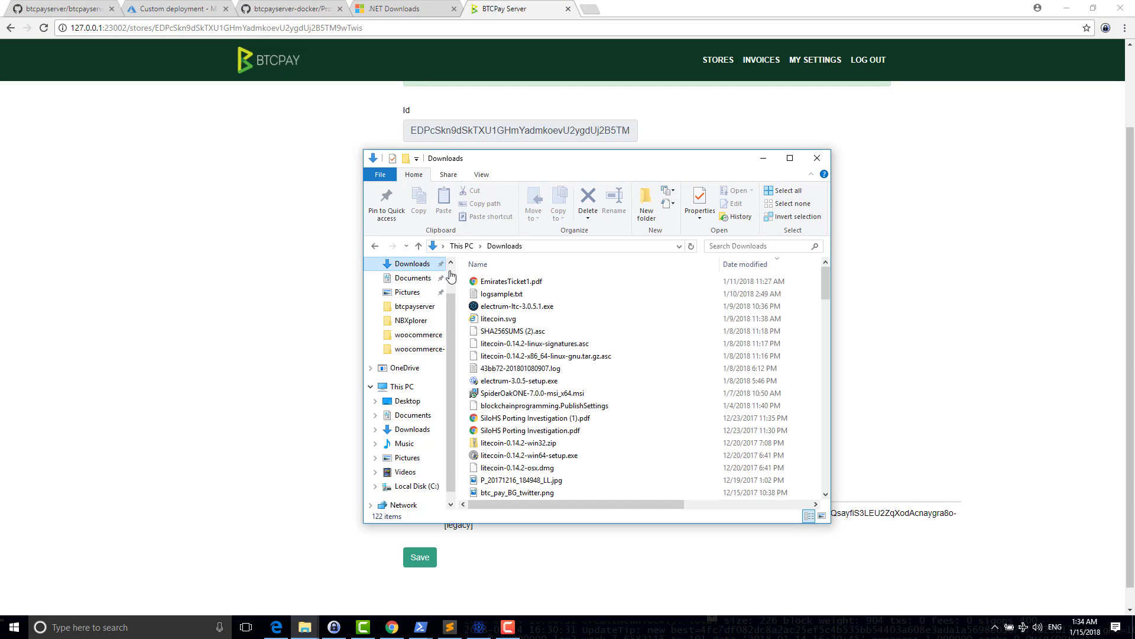
{"action": "left_click", "coordinate": [547, 296]}
{"action": "key", "text": "e"}
- Copy the full path of electrum-ltc-3.0.5.1.exe using Copy as path
{"action": "key", "text": "super+6"}
{"action": "type", "text": "e"}
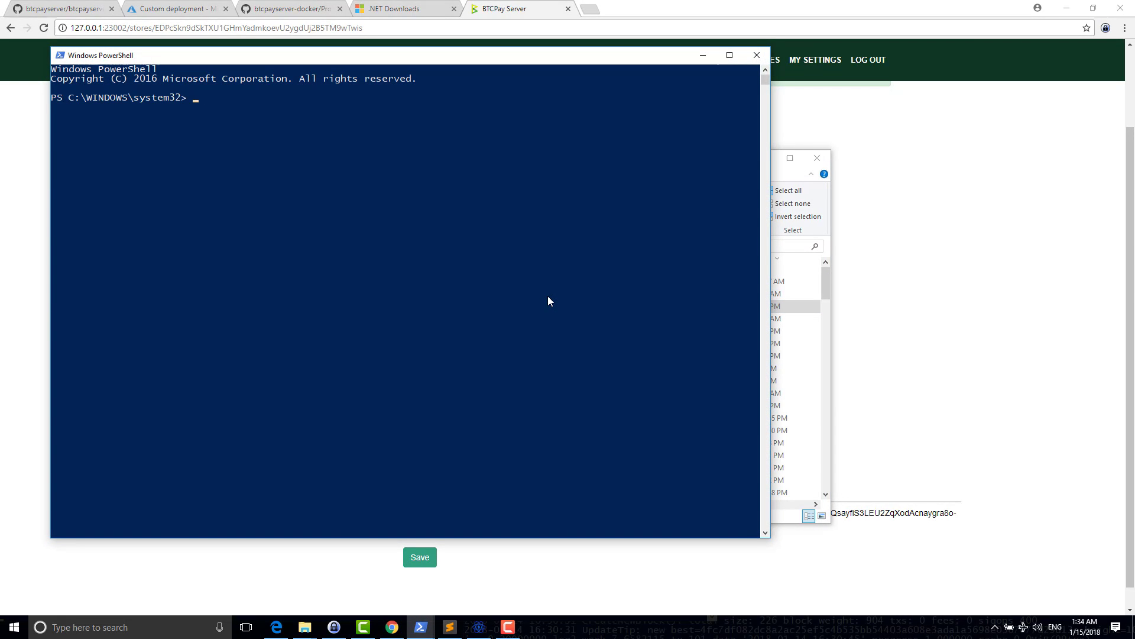
{"action": "left_click", "coordinate": [746, 55]}
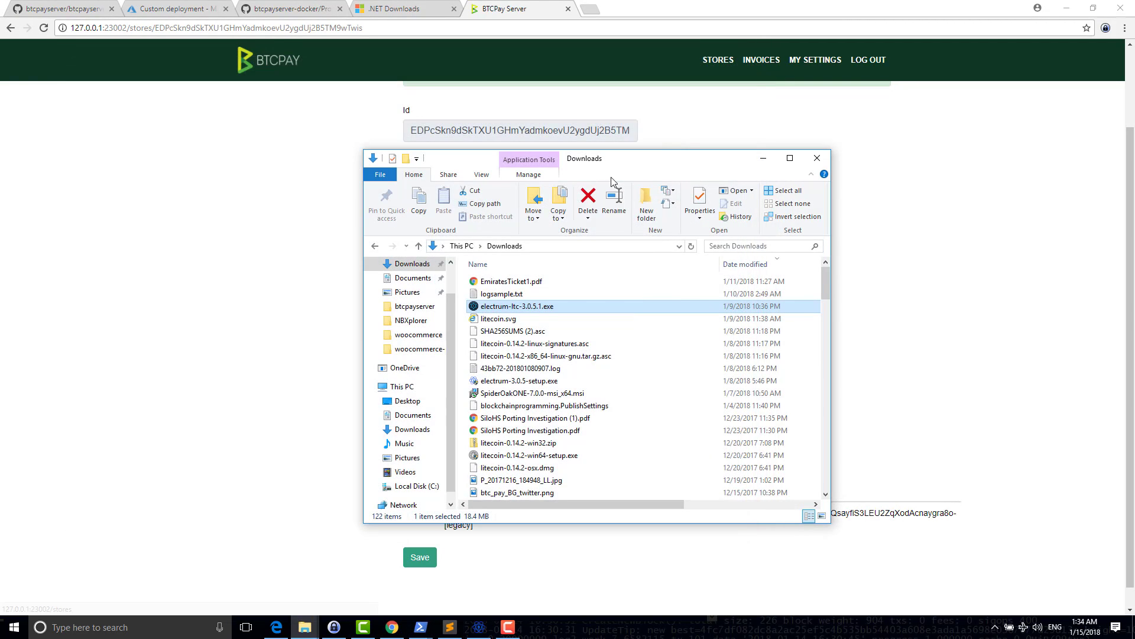
{"action": "right_click", "coordinate": [502, 307]}
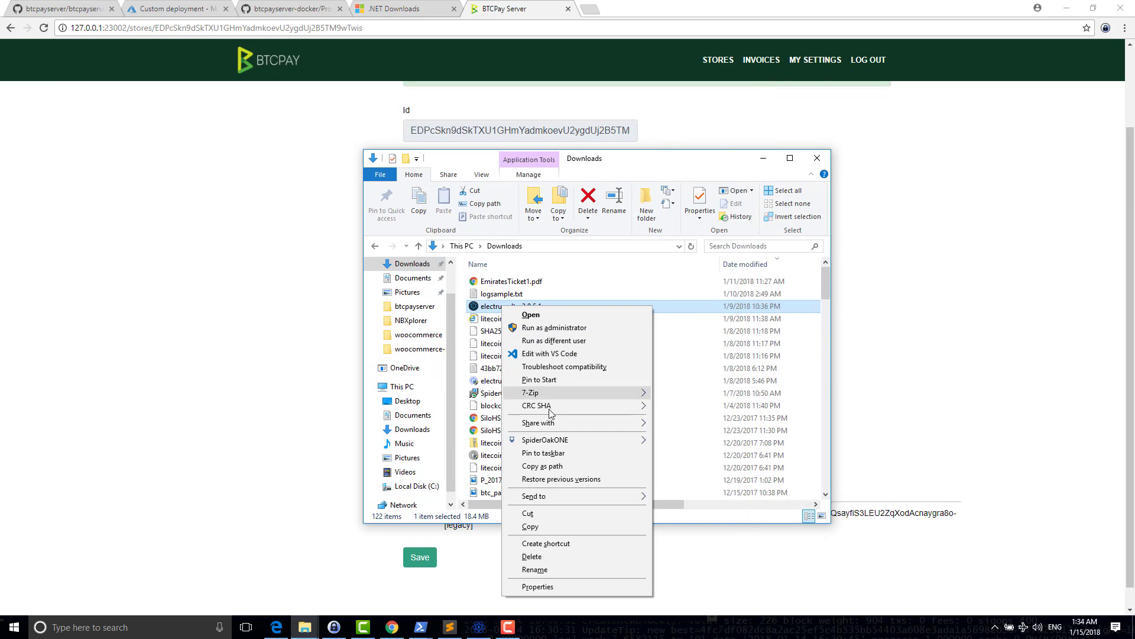
{"action": "right_click", "coordinate": [487, 310]}
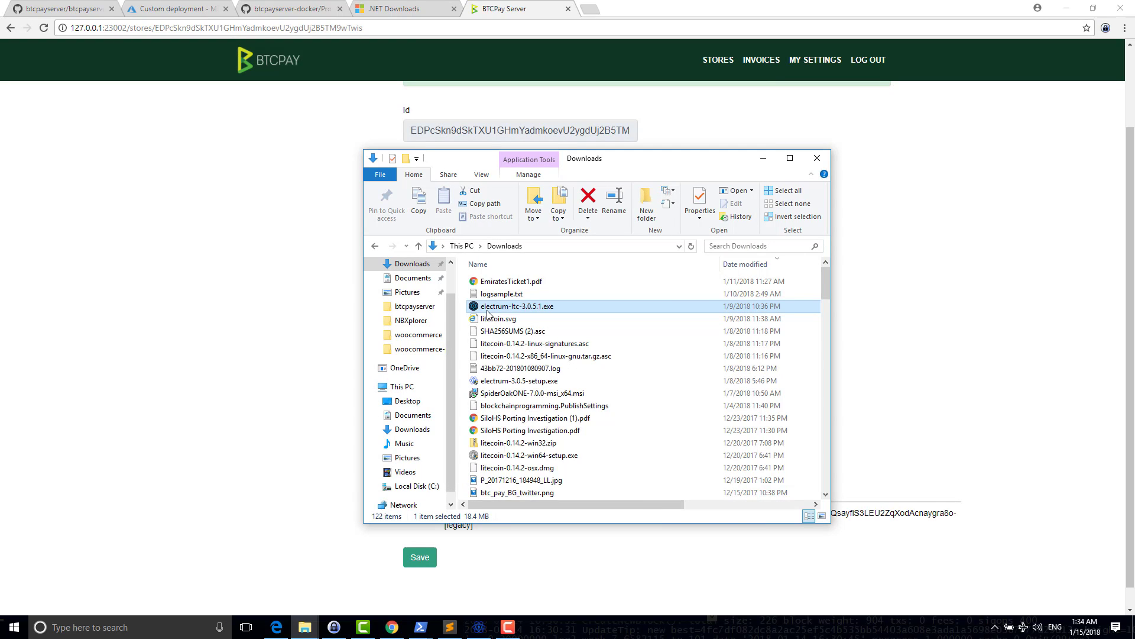
{"action": "left_click", "coordinate": [528, 471]}
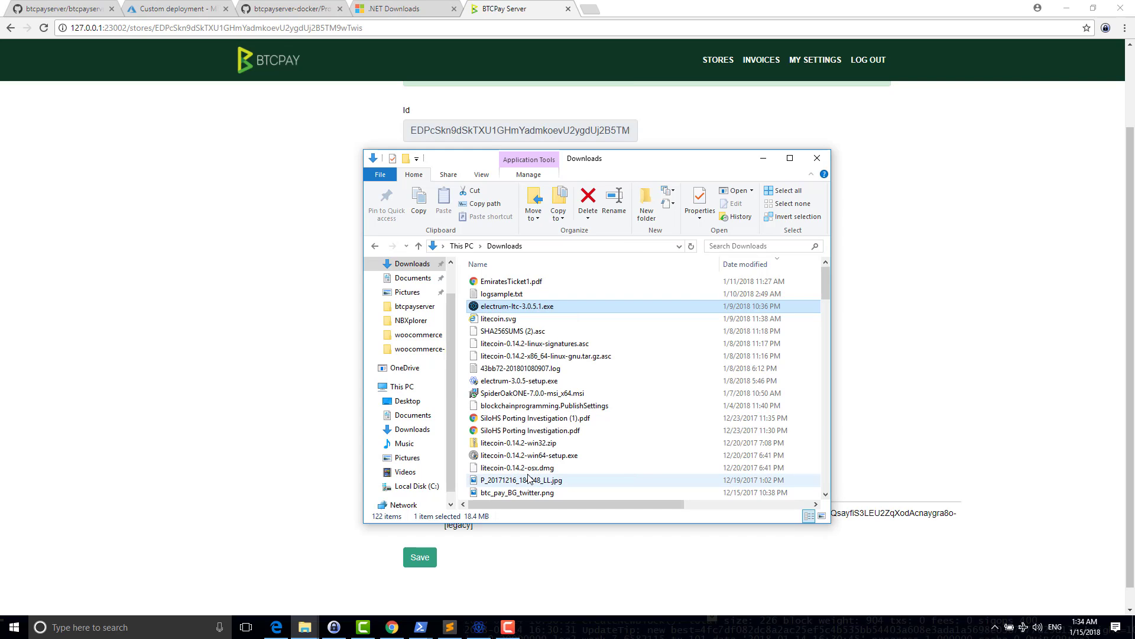
{"action": "key", "text": "super+r"}
- From a Command Prompt, run electrum-ltc-3.0.5.1.exe, then rerun it with --testnet
{"action": "type", "text": "cmd"}
{"action": "key", "text": "Return"}
{"action": "key", "text": "ctrl+v"}
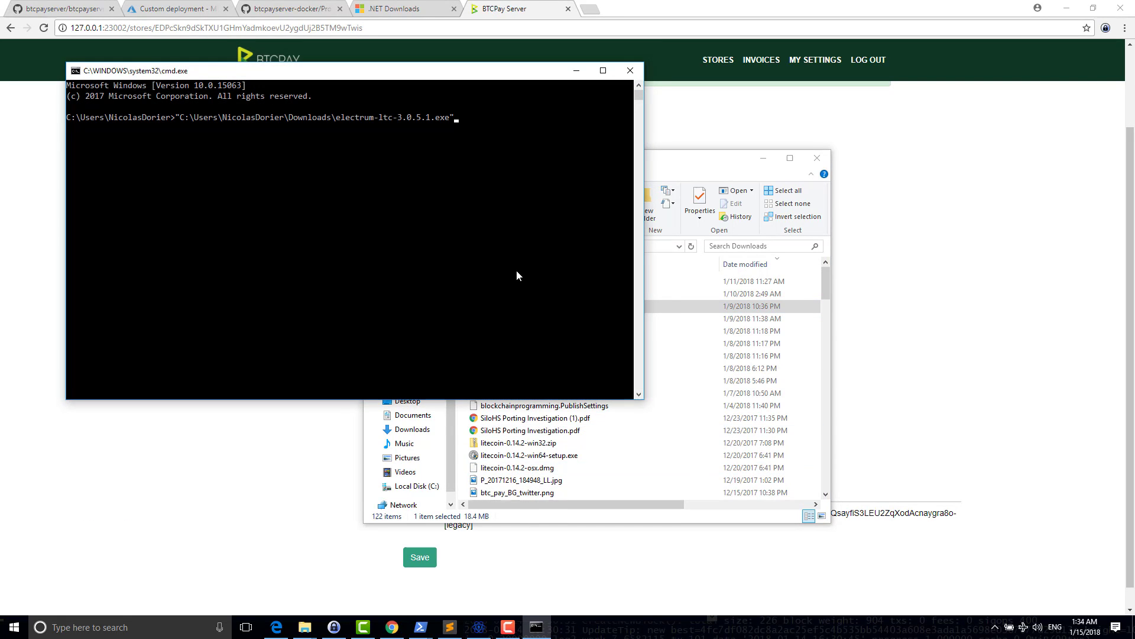
{"action": "key", "text": "Return"}
{"action": "key", "text": "Up"}
{"action": "type", "text": "--"}
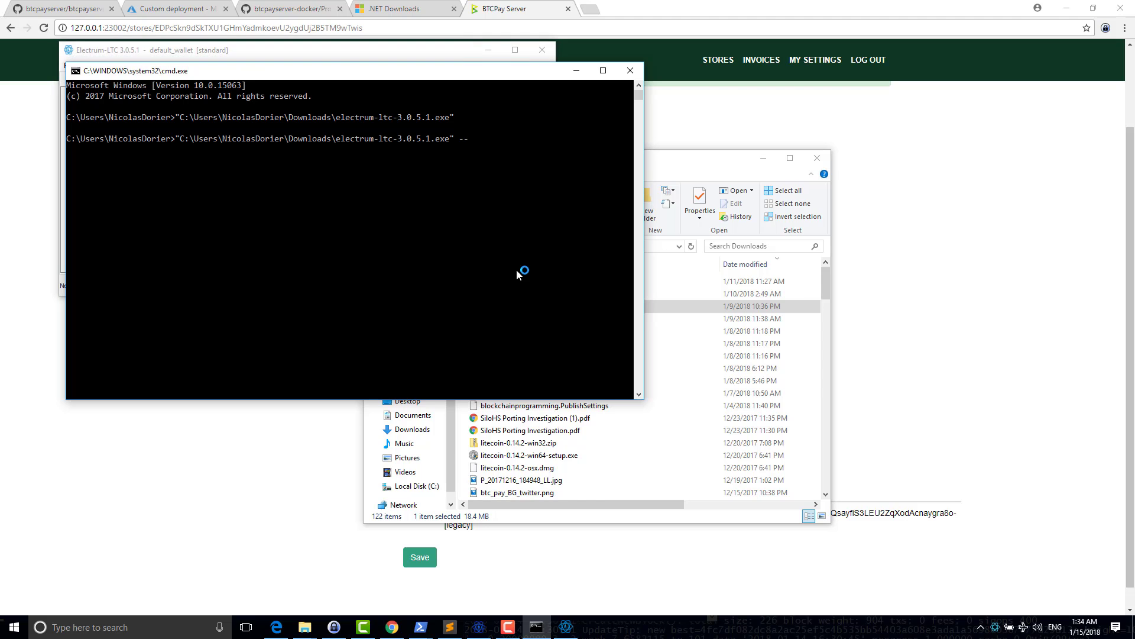
{"action": "type", "text": "testnet"}
{"action": "key", "text": "Return"}
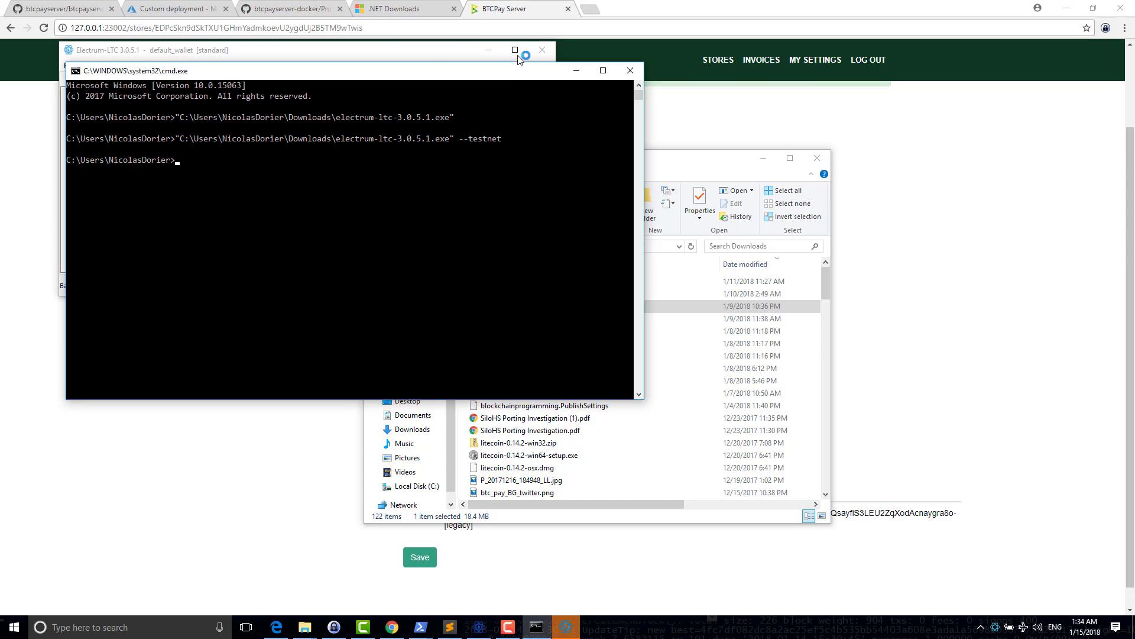
- Close the mainnet default_wallet and bring the testnet wallet_1 window forward
{"action": "left_click_drag", "start_coordinate": [407, 54], "coordinate": [869, 256]}
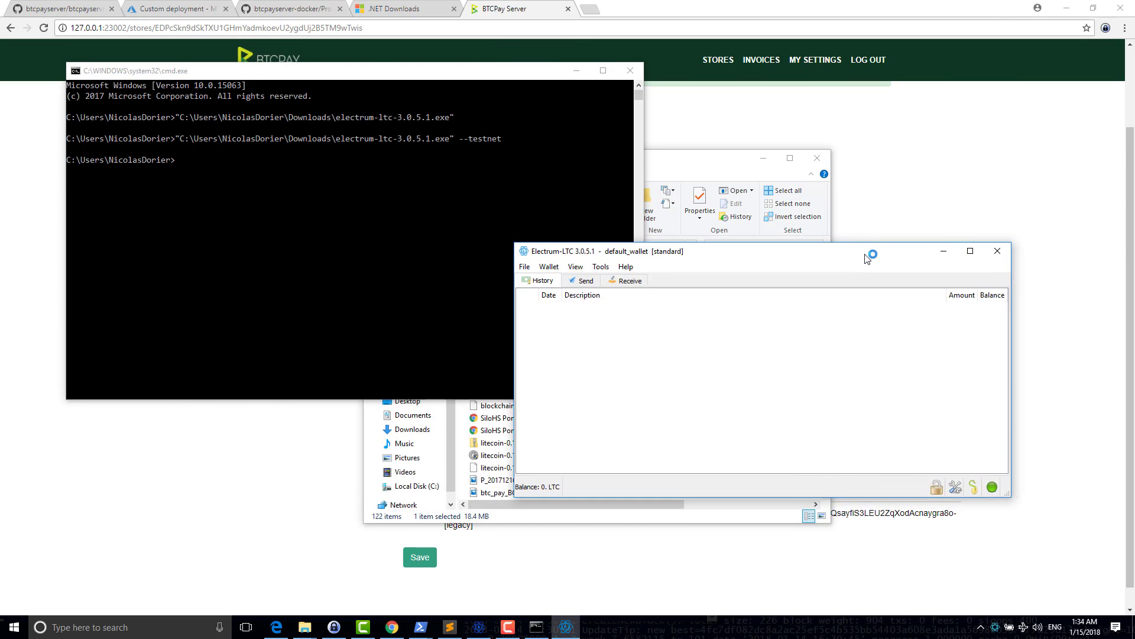
{"action": "left_click", "coordinate": [998, 251]}
{"action": "left_click", "coordinate": [685, 315]}
{"action": "left_click_drag", "start_coordinate": [660, 308], "coordinate": [540, 186]}
- Select wallet_1's Master Public Key in Wallet > Information, then return to the BTCPay store page
{"action": "left_click", "coordinate": [326, 196]}
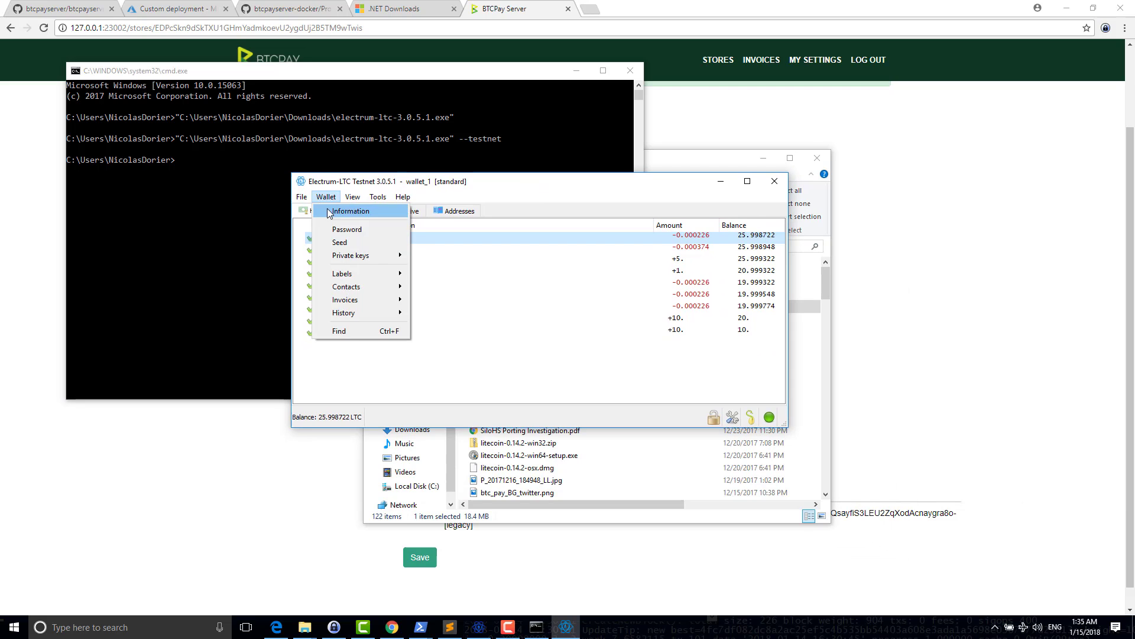
{"action": "left_click", "coordinate": [325, 197]}
{"action": "left_click", "coordinate": [325, 197]}
{"action": "left_click", "coordinate": [334, 210]}
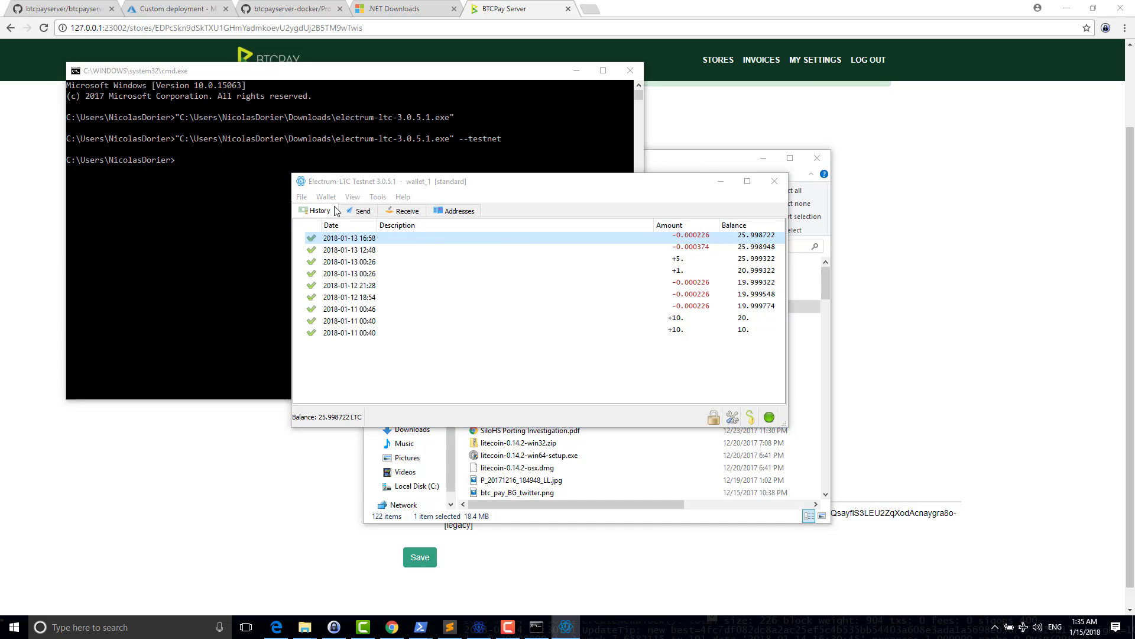
{"action": "left_click_drag", "start_coordinate": [528, 306], "coordinate": [370, 273]}
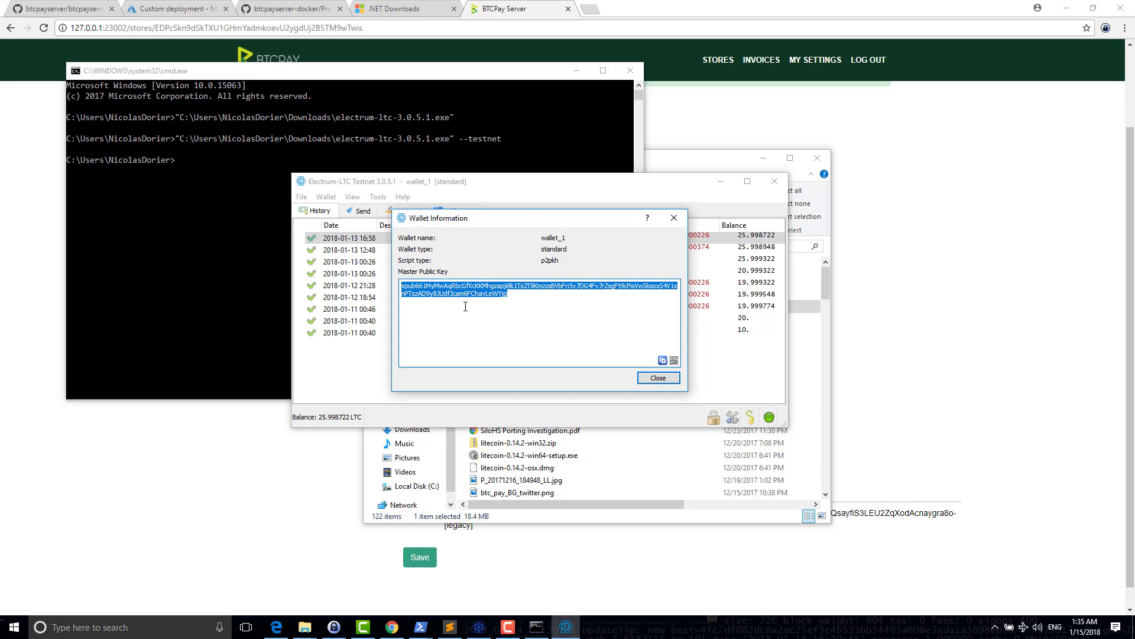
{"action": "left_click_drag", "start_coordinate": [466, 307], "coordinate": [360, 269]}
{"action": "left_click", "coordinate": [858, 155]}
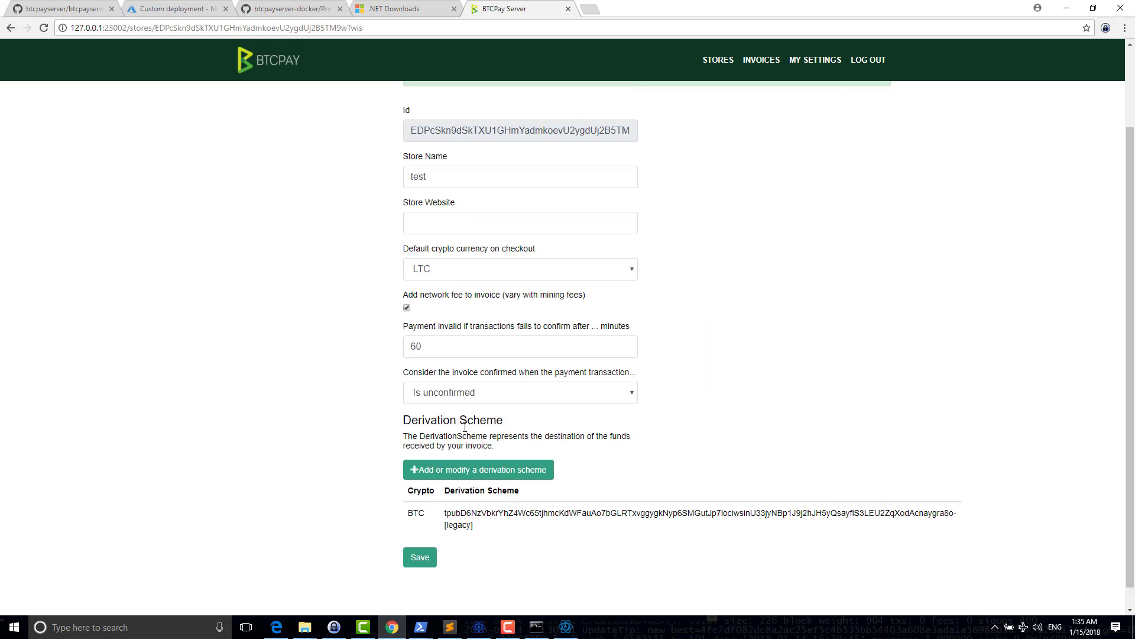
- Add an LTC derivation scheme from the pasted Electrum-LTC master public key in Electrum format and preview its addresses
{"action": "left_click", "coordinate": [468, 466]}
{"action": "left_click", "coordinate": [471, 266]}
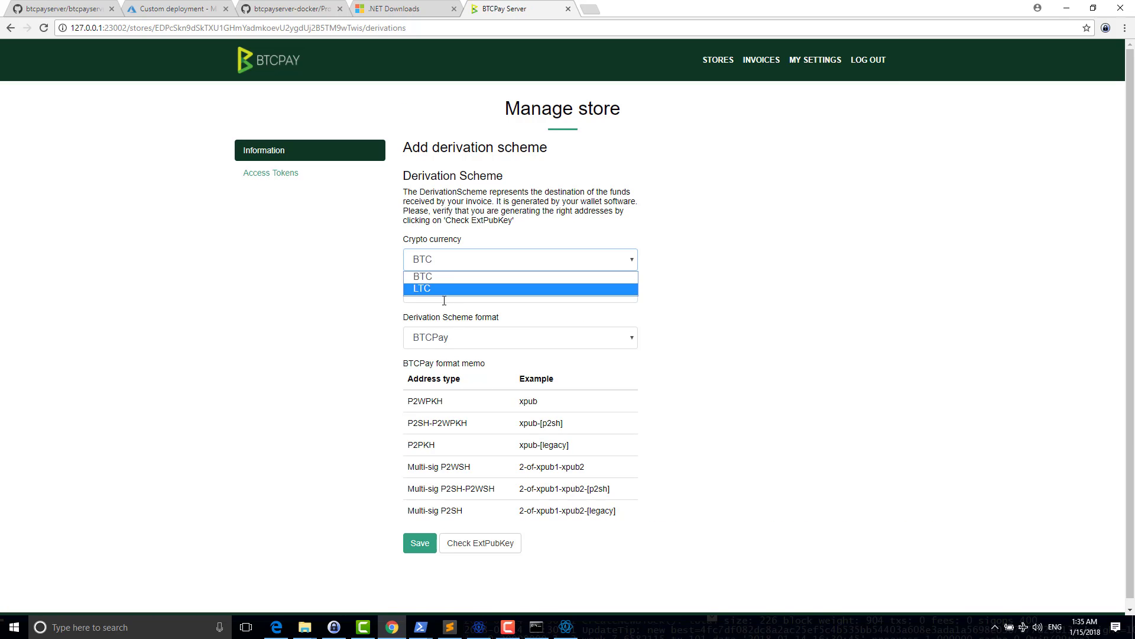
{"action": "left_click", "coordinate": [444, 289]}
{"action": "left_click", "coordinate": [445, 292]}
{"action": "key", "text": "ctrl+v"}
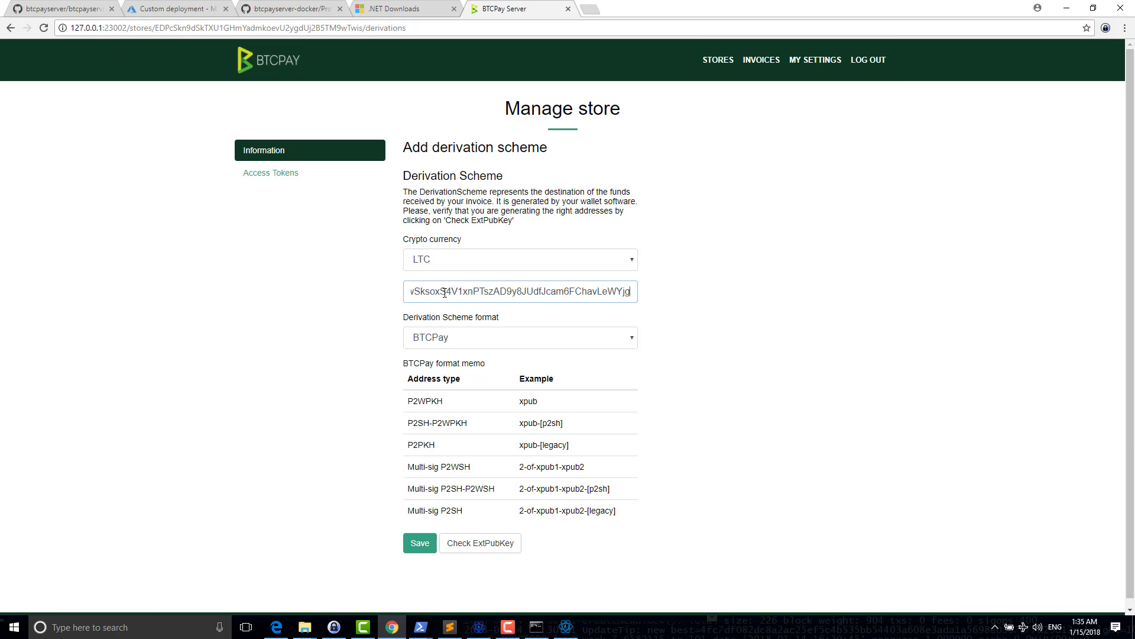
{"action": "left_click", "coordinate": [441, 337]}
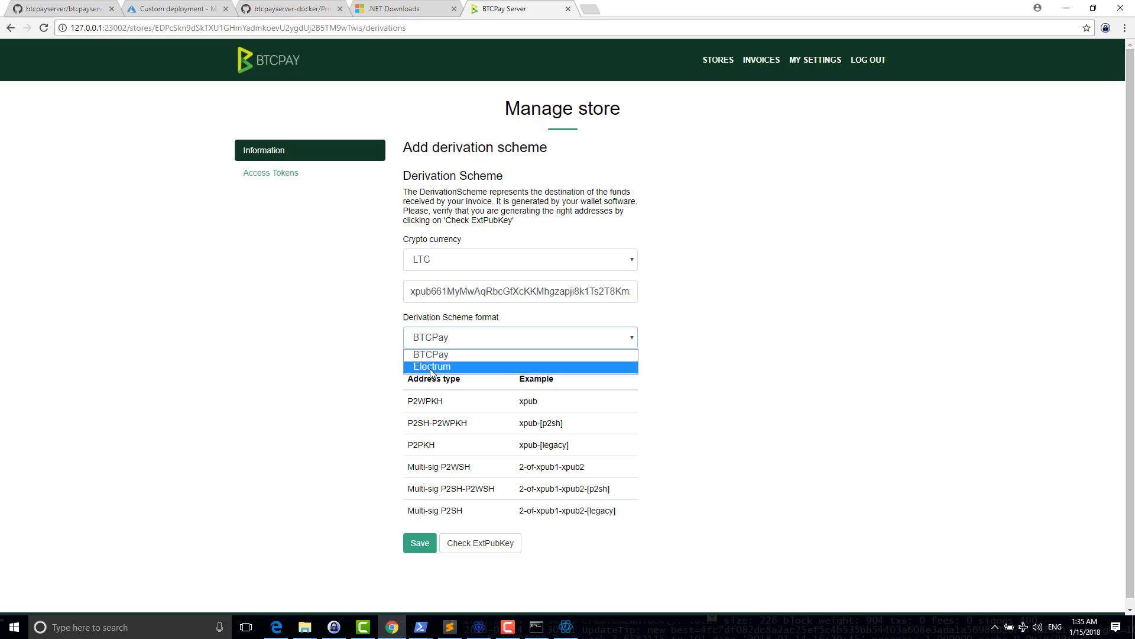
{"action": "left_click", "coordinate": [431, 370]}
{"action": "left_click", "coordinate": [452, 544]}
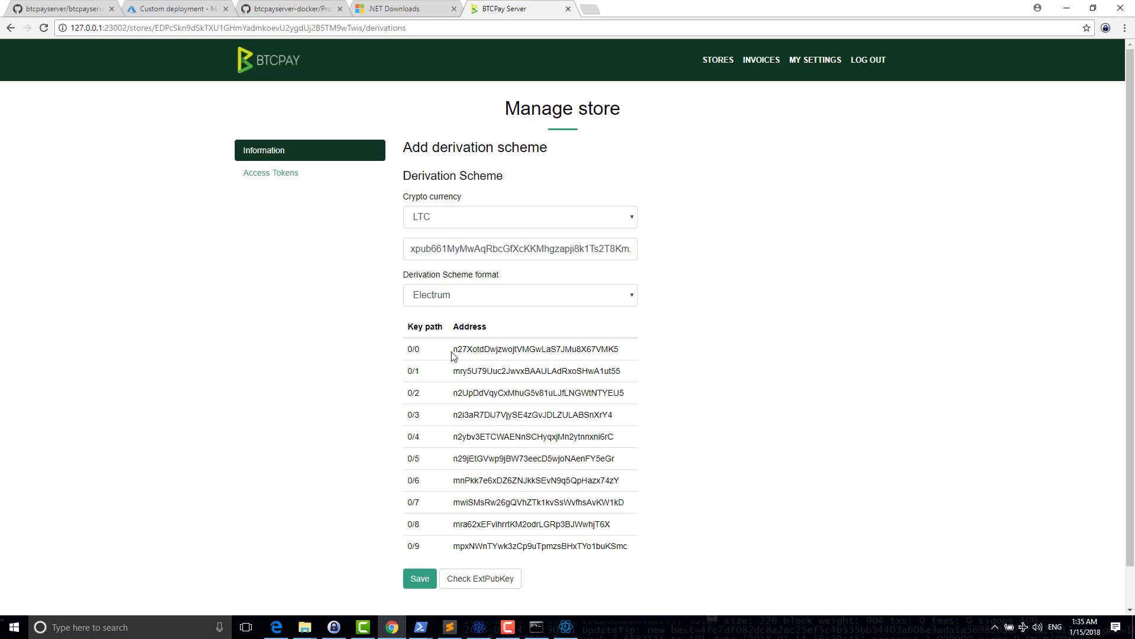
- Compare the first derived address with the first address in the Electrum-LTC wallet
{"action": "left_click_drag", "start_coordinate": [452, 355], "coordinate": [561, 362]}
{"action": "key", "text": "alt+Tab"}
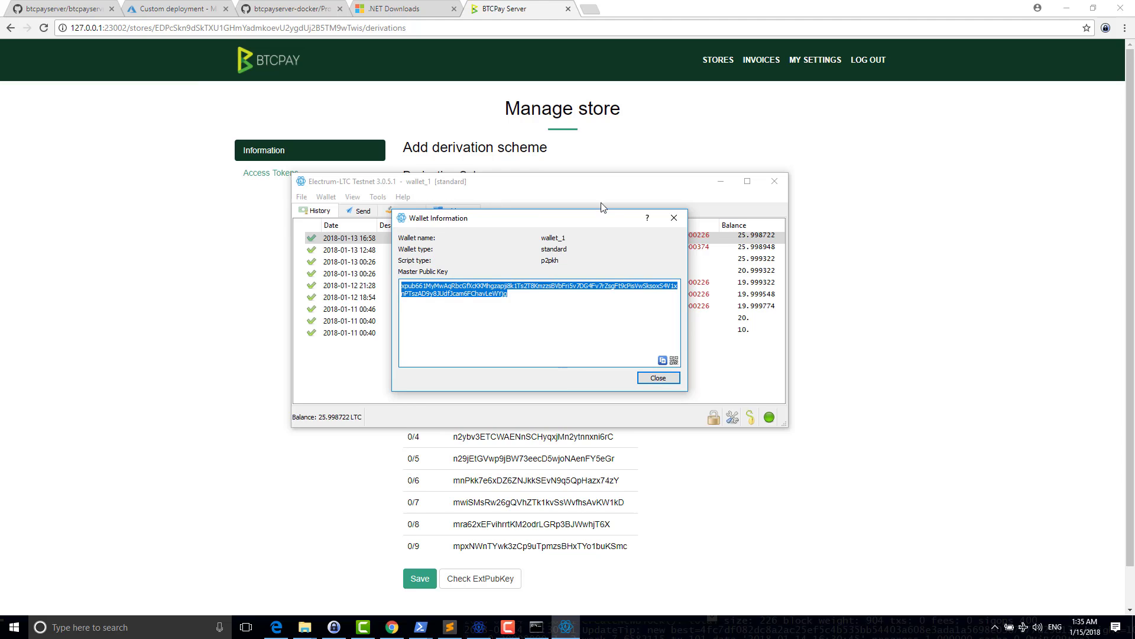
{"action": "key", "text": "Escape"}
{"action": "left_click", "coordinate": [455, 211]}
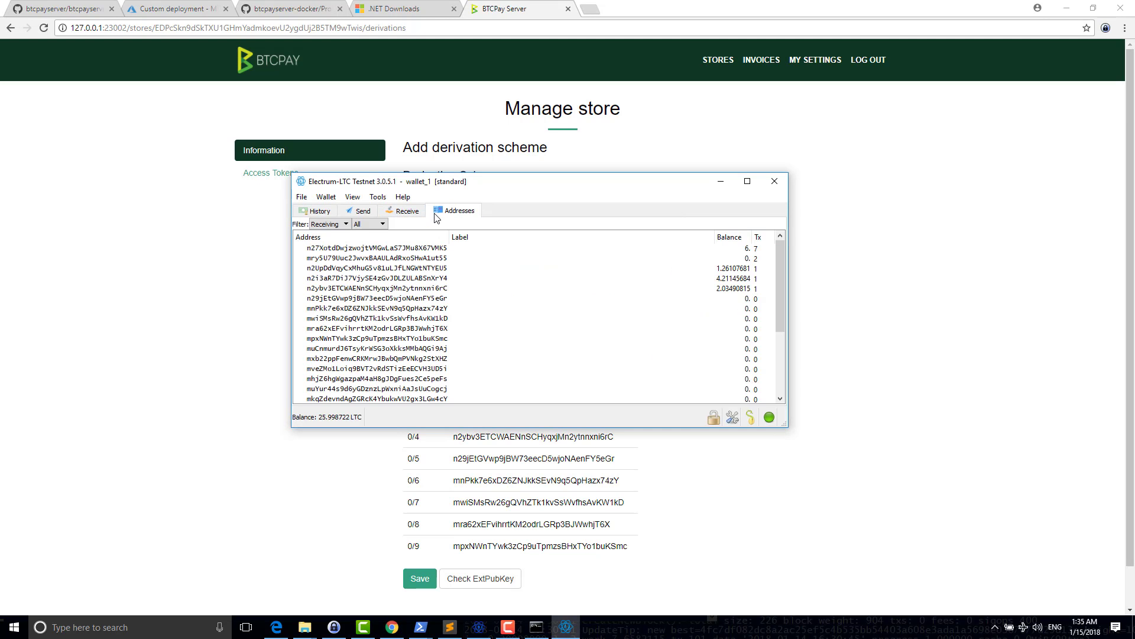
{"action": "double_click", "coordinate": [304, 248]}
{"action": "key", "text": "alt+Tab"}
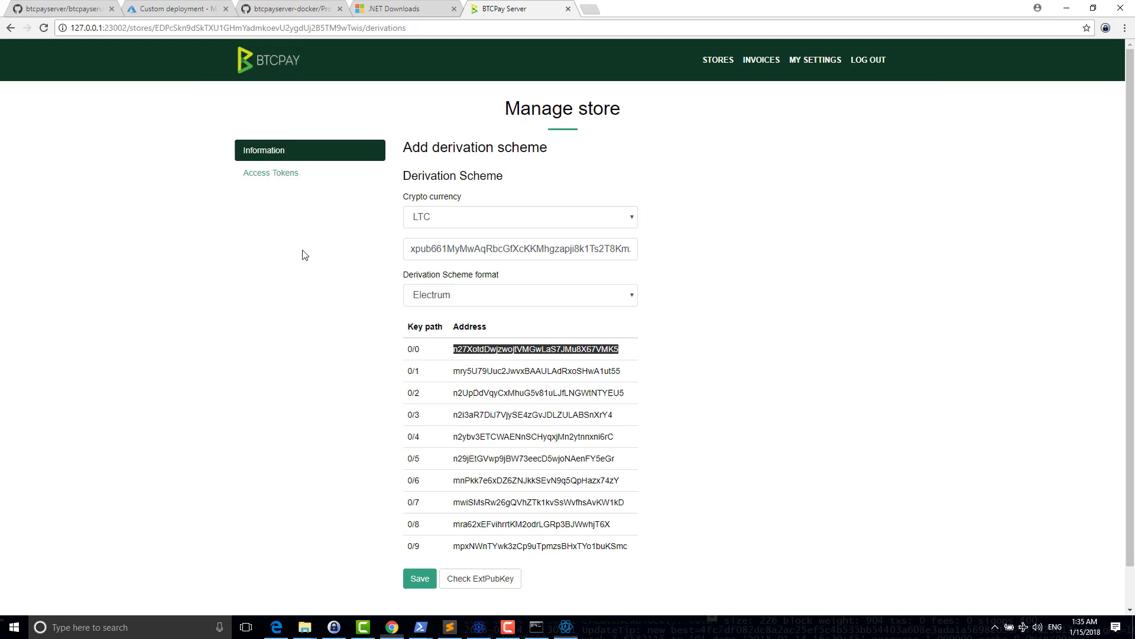
{"action": "double_click", "coordinate": [488, 360]}
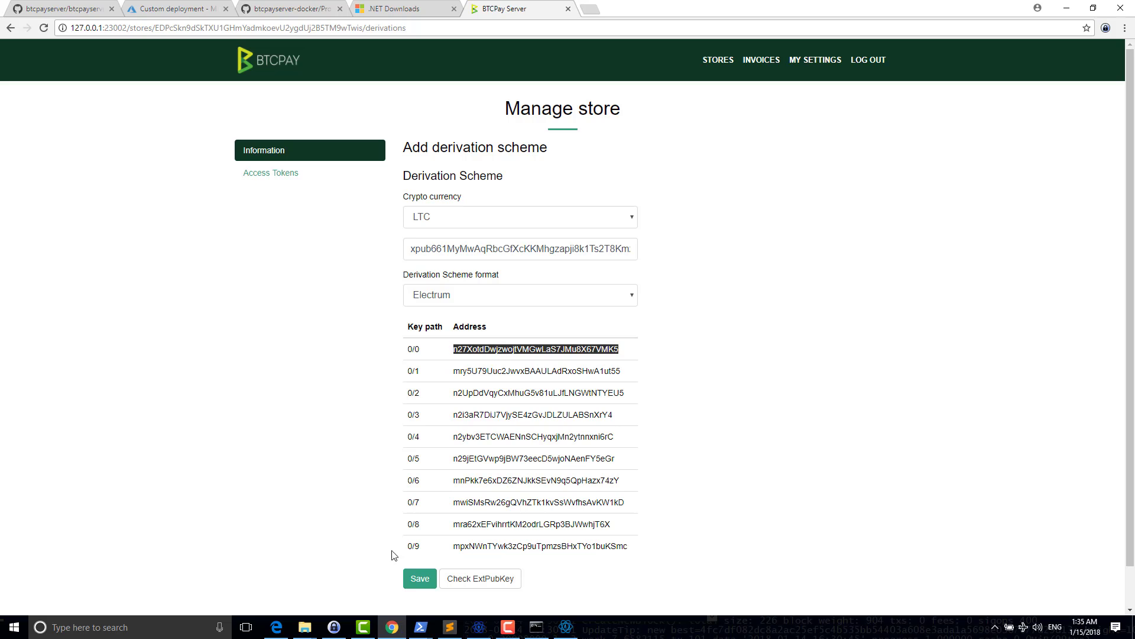
- Save the LTC scheme and confirm the store lists both BTC and LTC schemes
{"action": "left_click", "coordinate": [419, 579]}
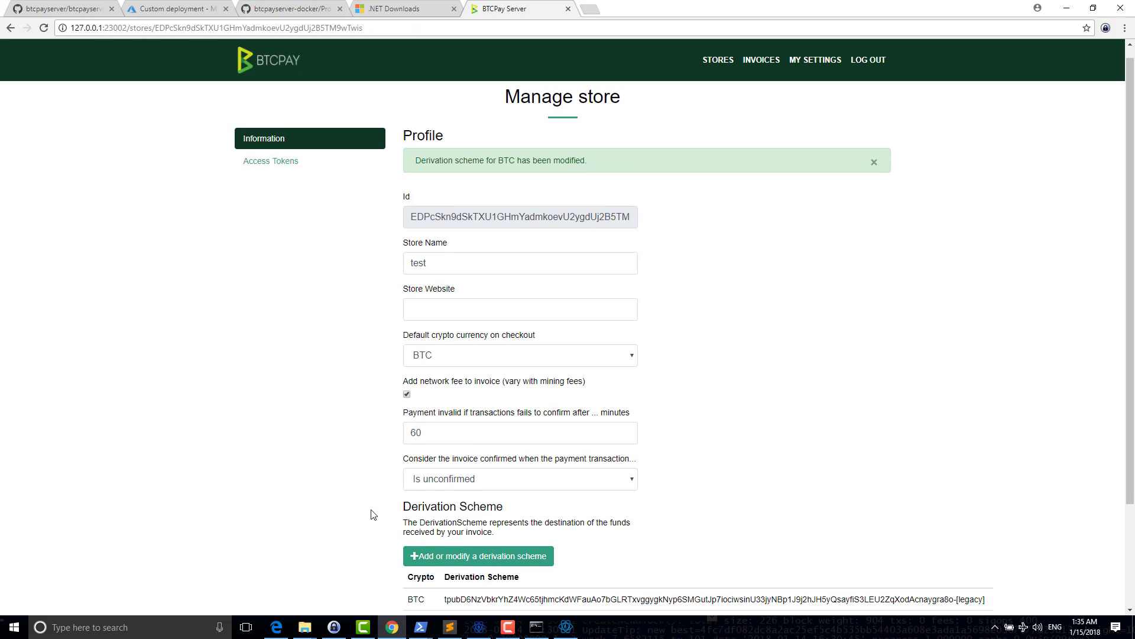
{"action": "scroll", "coordinate": [453, 486], "scroll_direction": "down", "scroll_amount": 3}
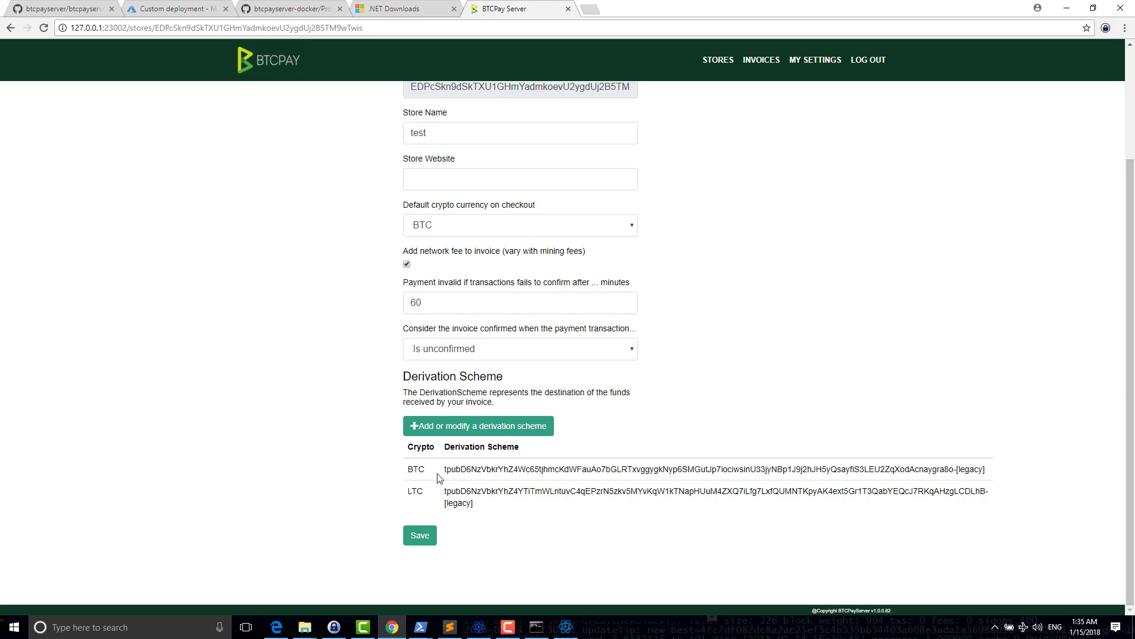
{"action": "left_click_drag", "start_coordinate": [439, 478], "coordinate": [1029, 502]}
{"action": "left_click", "coordinate": [1020, 504]}
{"action": "scroll", "coordinate": [684, 455], "scroll_direction": "up", "scroll_amount": 3}
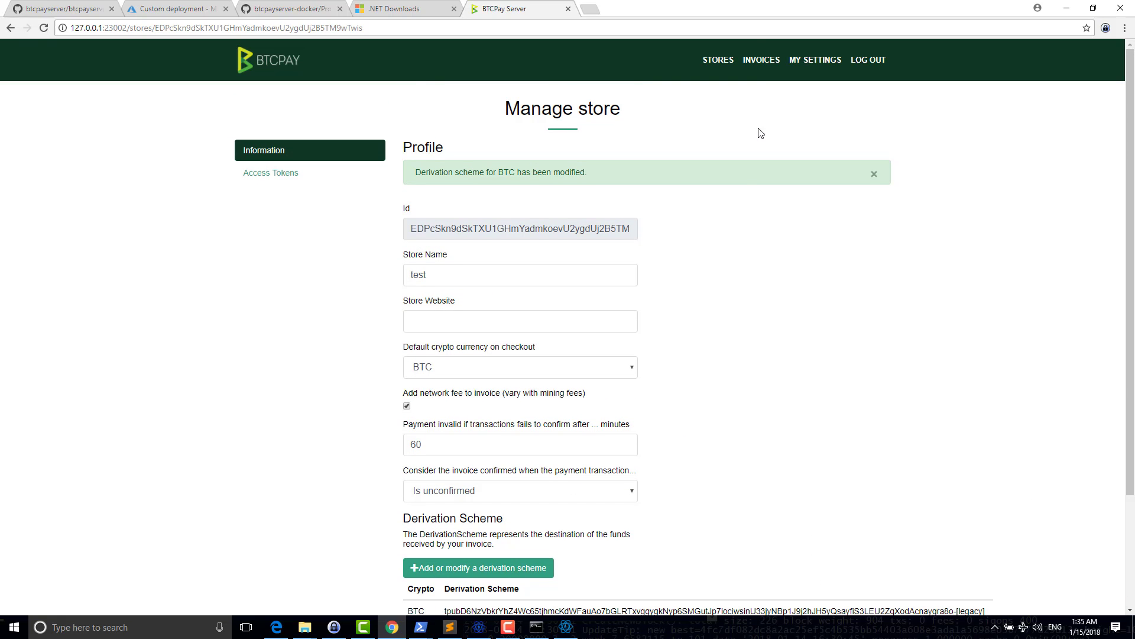
- Create a new 500 USD invoice and open its checkout, which asks for 0.03758311 BTC
{"action": "left_click", "coordinate": [762, 61]}
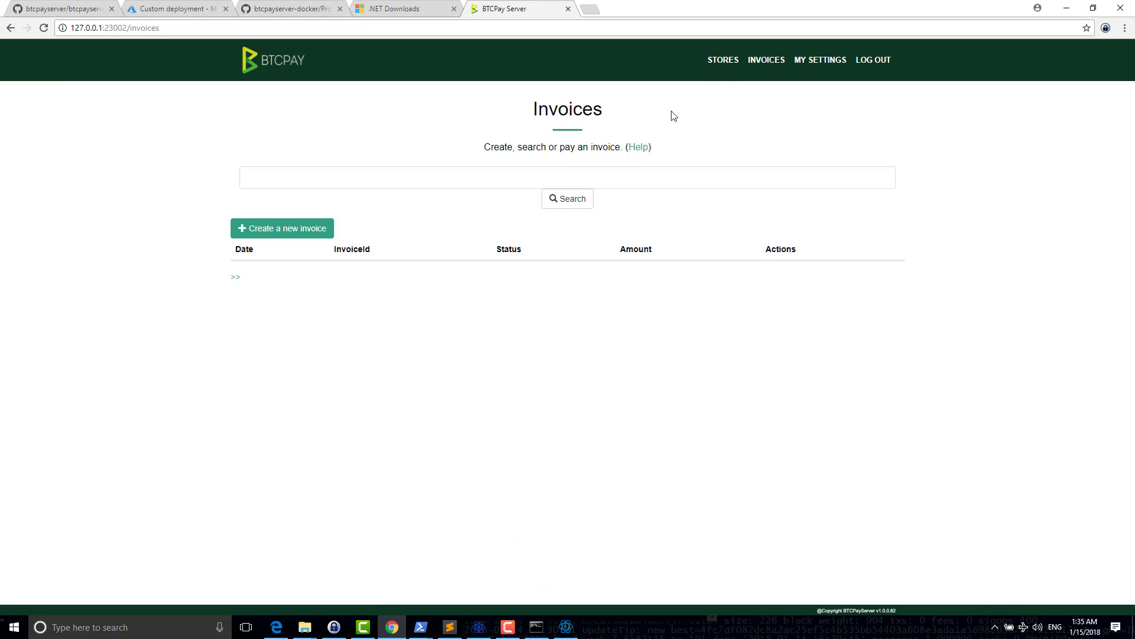
{"action": "left_click", "coordinate": [317, 226]}
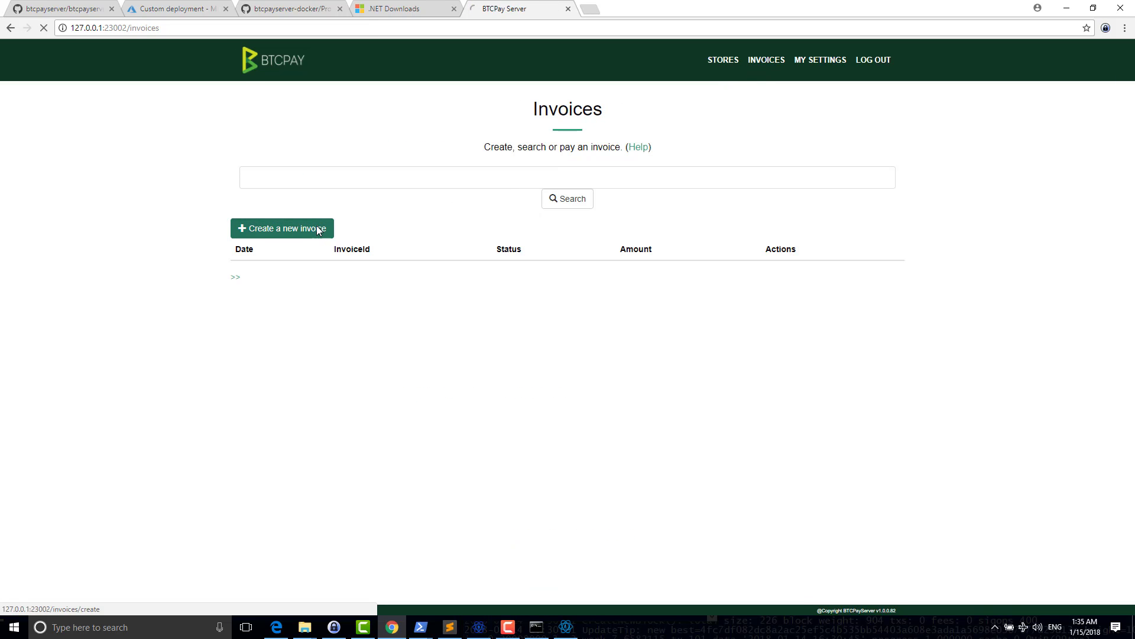
{"action": "left_click", "coordinate": [359, 175]}
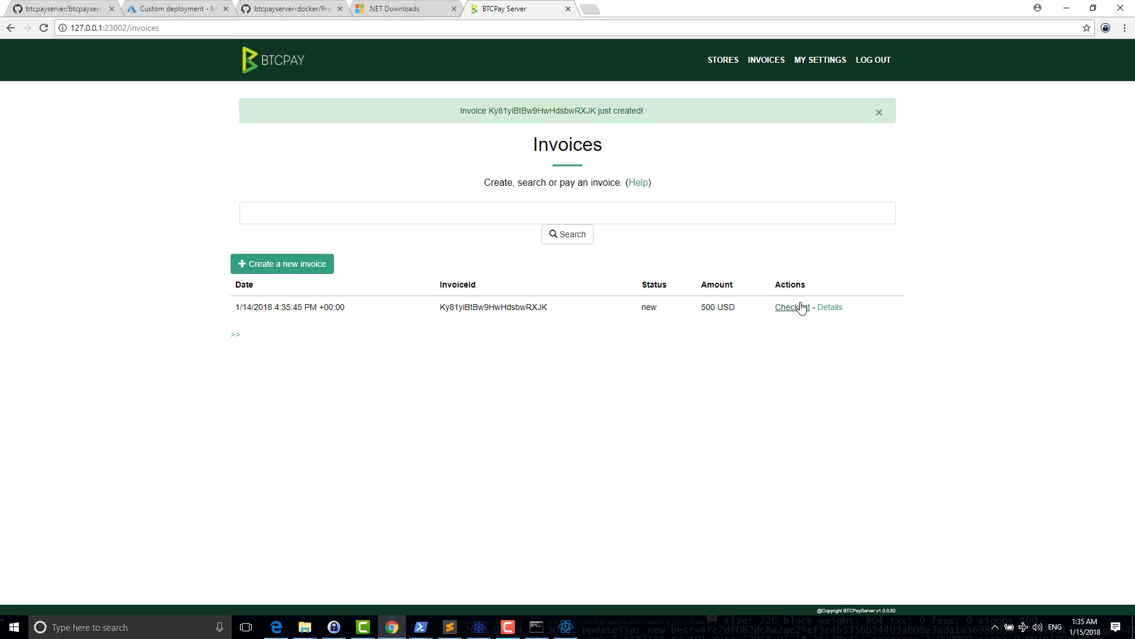
{"action": "left_click", "coordinate": [790, 307]}
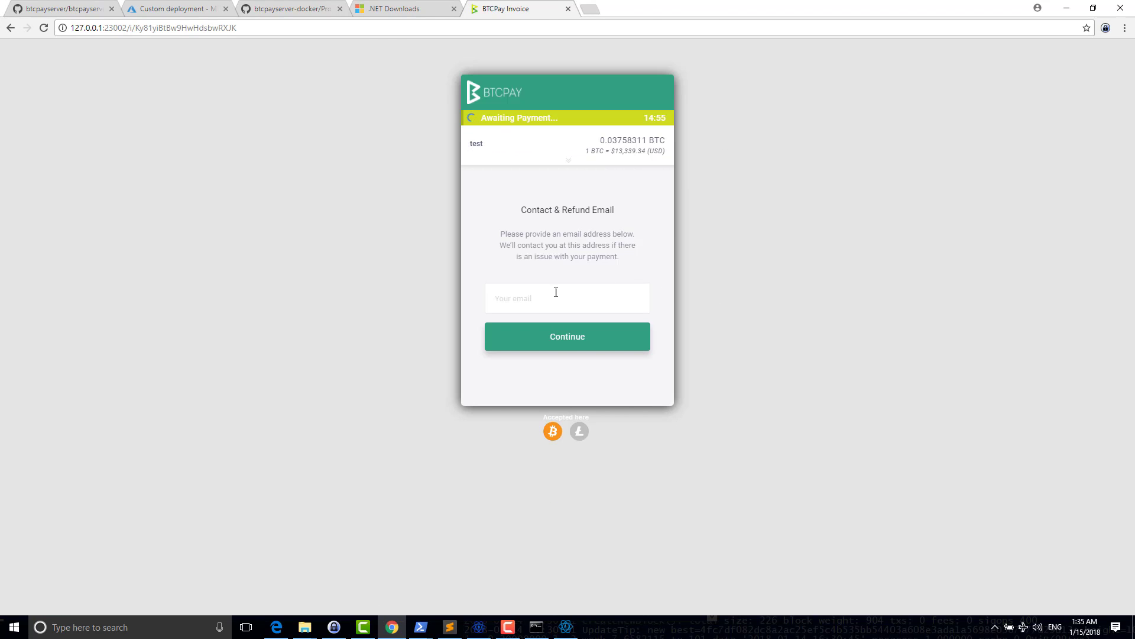
- Enter a contact email, compare the LTC and BTC amounts, and show the 0.03758311 BTC payment address
{"action": "key", "text": "Return"}
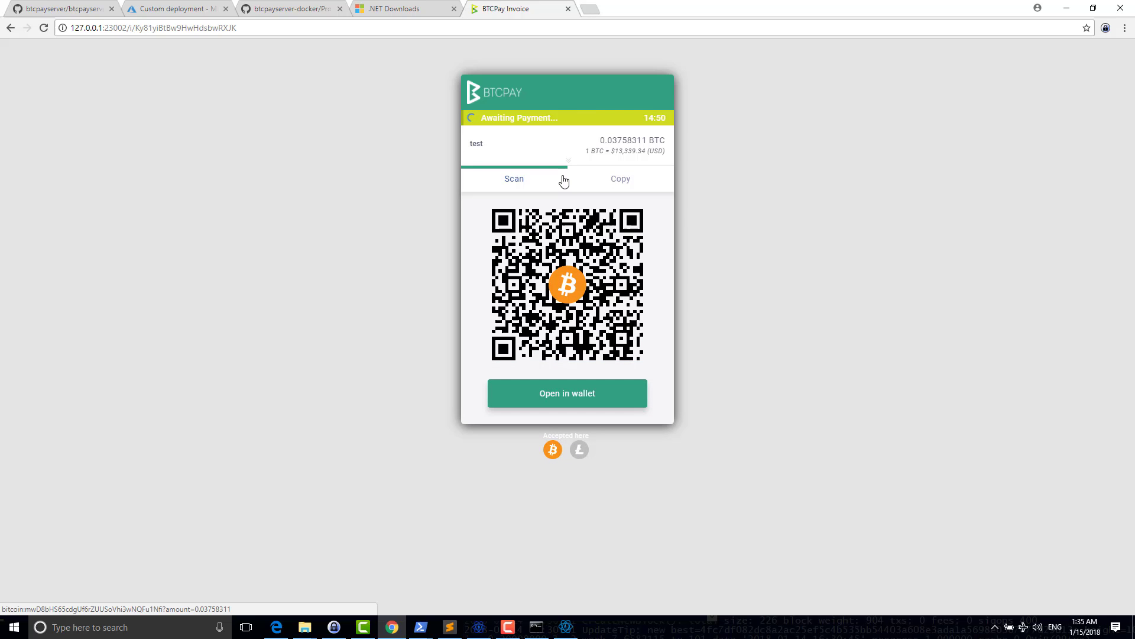
{"action": "left_click", "coordinate": [581, 451]}
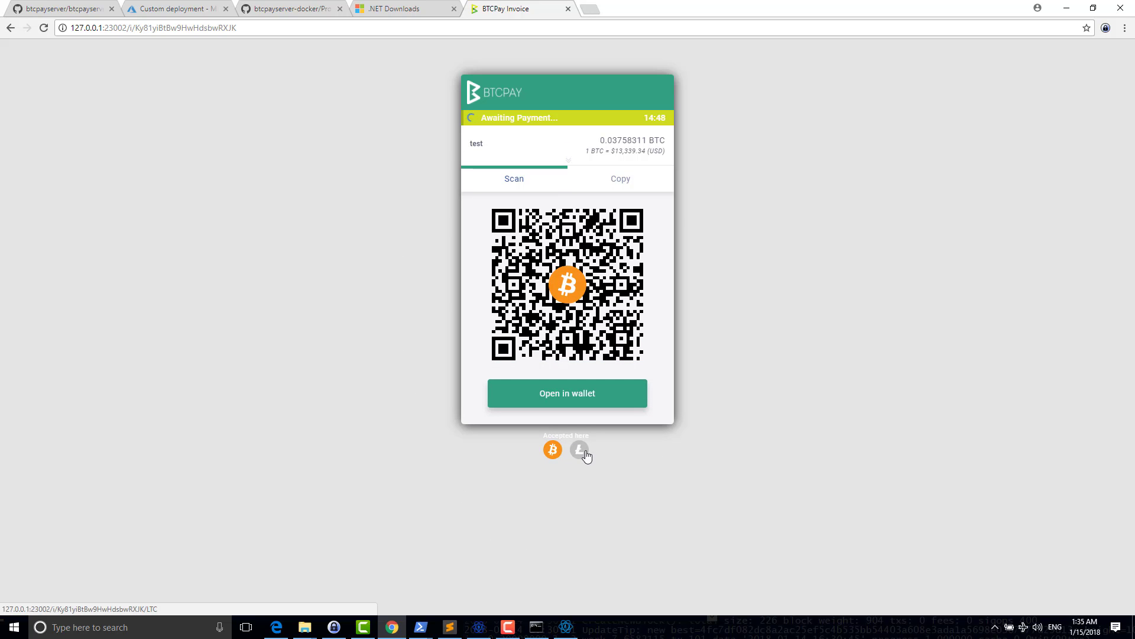
{"action": "left_click", "coordinate": [547, 454]}
{"action": "left_click", "coordinate": [582, 449]}
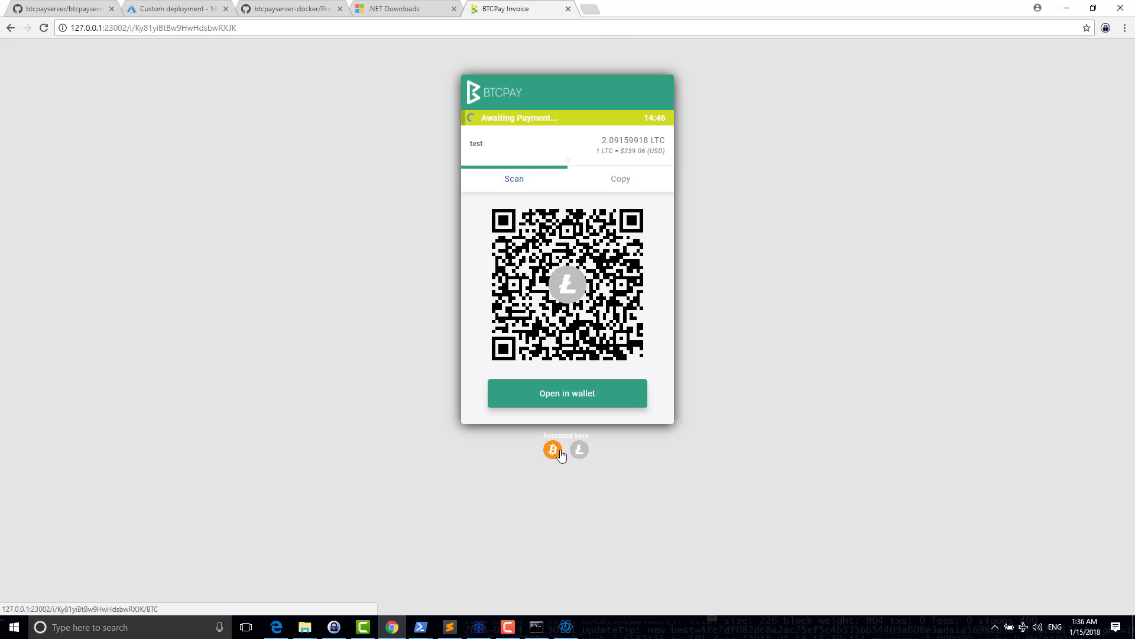
{"action": "left_click", "coordinate": [553, 451]}
{"action": "left_click", "coordinate": [580, 450]}
{"action": "left_click", "coordinate": [553, 451]}
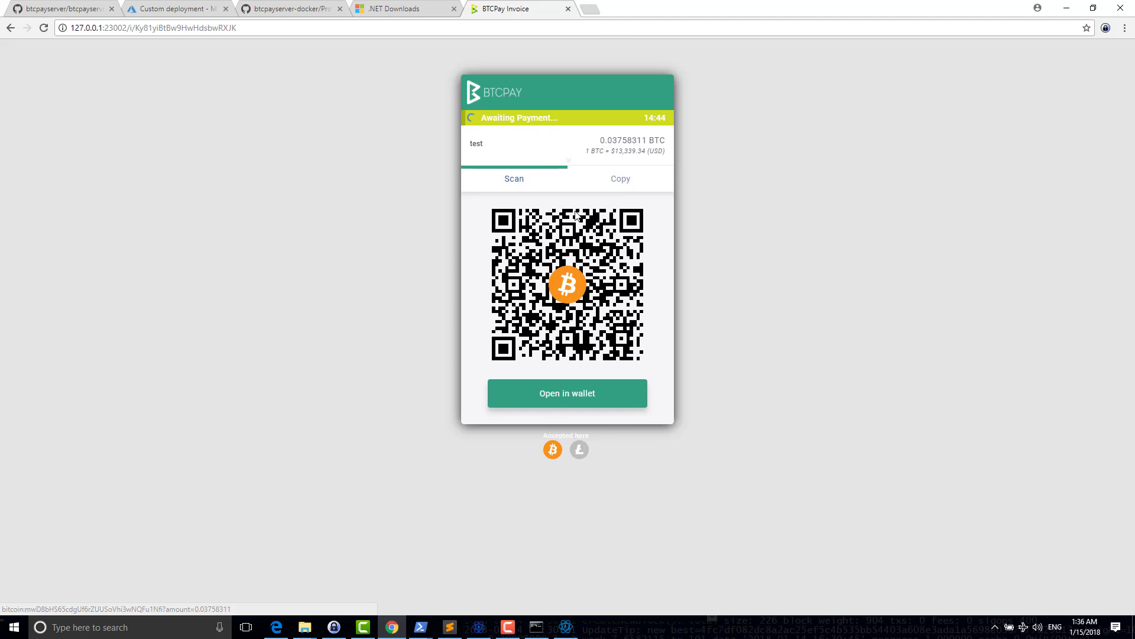
{"action": "left_click", "coordinate": [591, 178]}
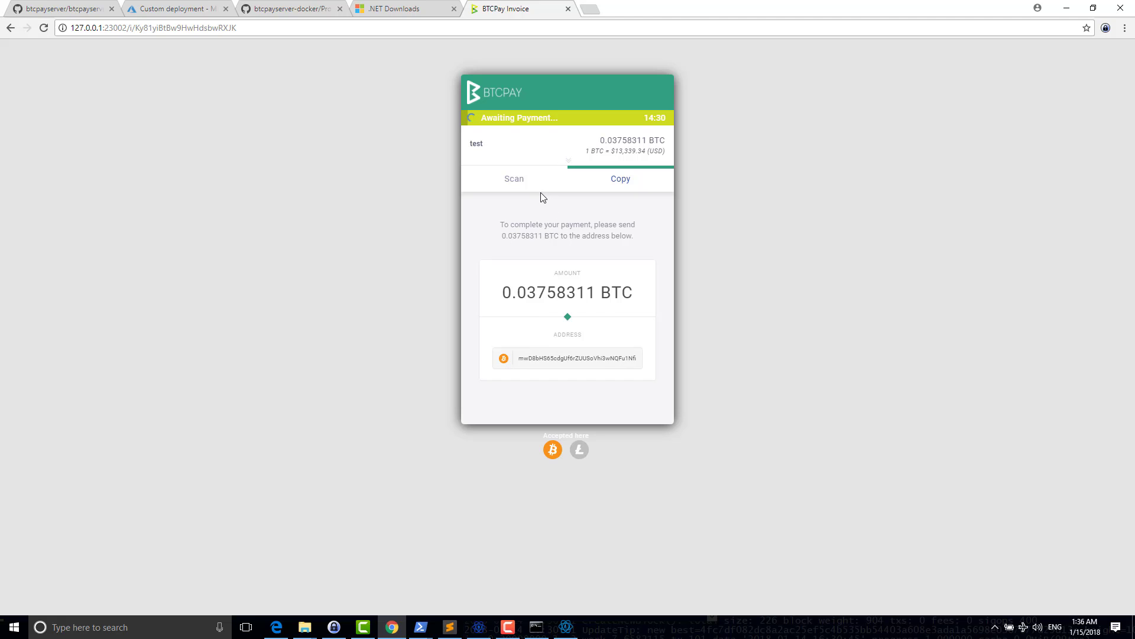
- Arrange both Electrum wallets, switch the invoice to 2.09159918 LTC, and place Electrum-LTC below it
{"action": "left_click", "coordinate": [566, 627]}
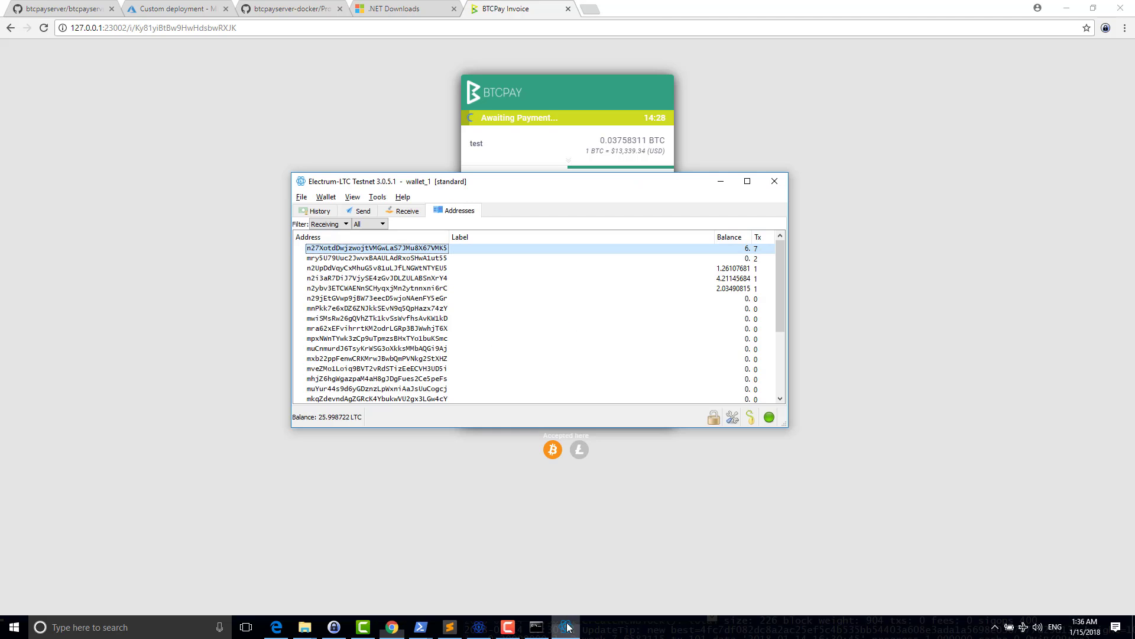
{"action": "left_click", "coordinate": [479, 627]}
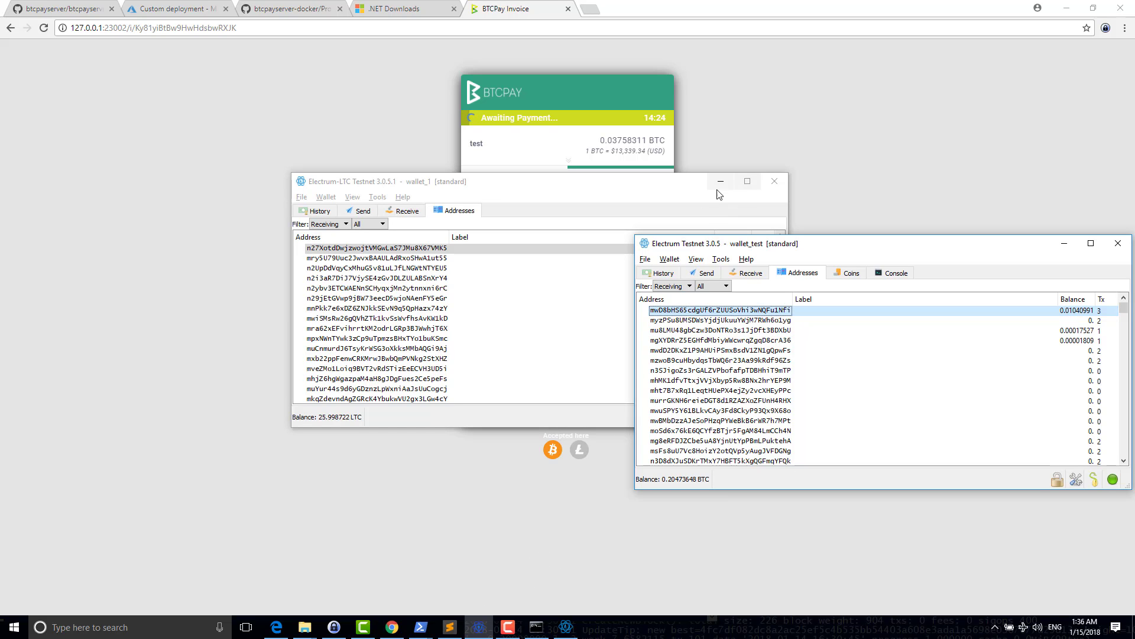
{"action": "left_click_drag", "start_coordinate": [669, 181], "coordinate": [444, 371]}
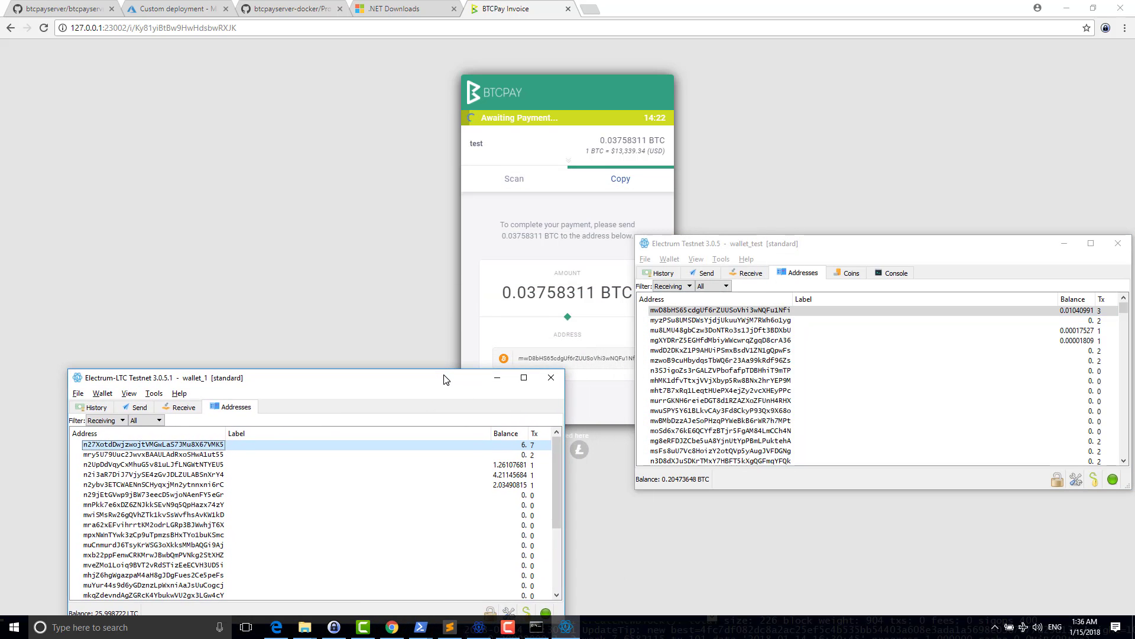
{"action": "left_click", "coordinate": [473, 386]}
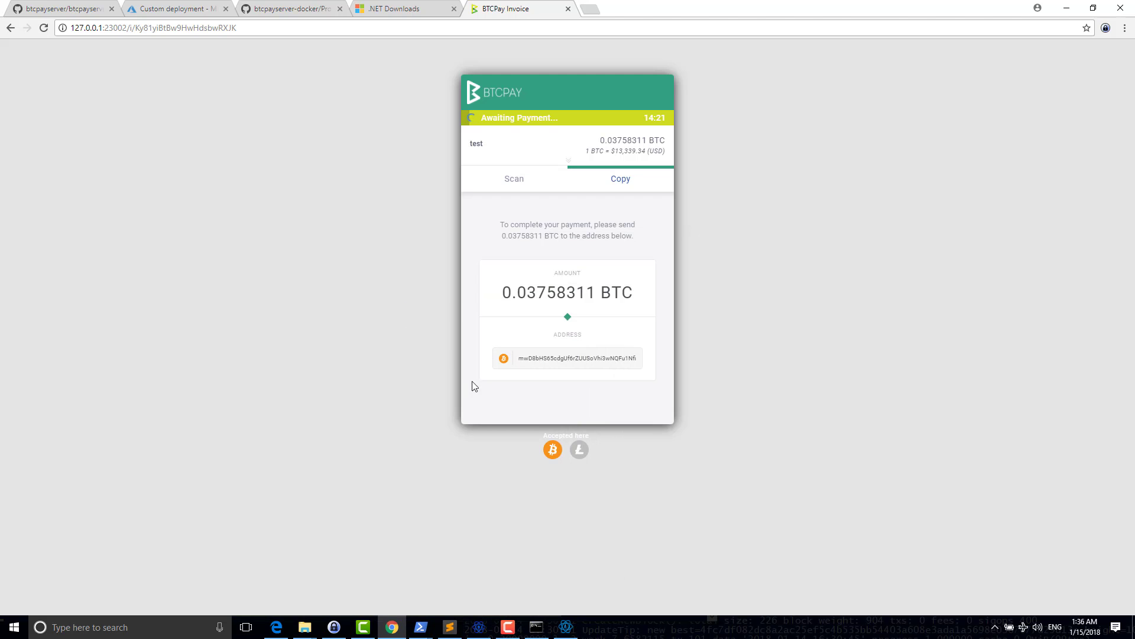
{"action": "left_click", "coordinate": [580, 454]}
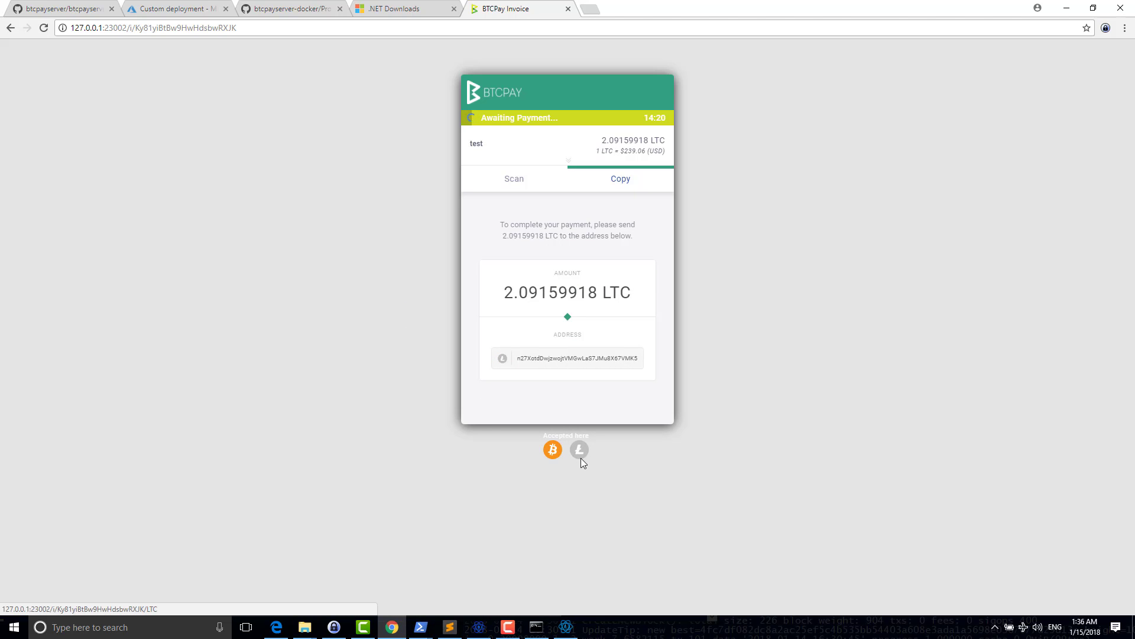
{"action": "left_click", "coordinate": [567, 628]}
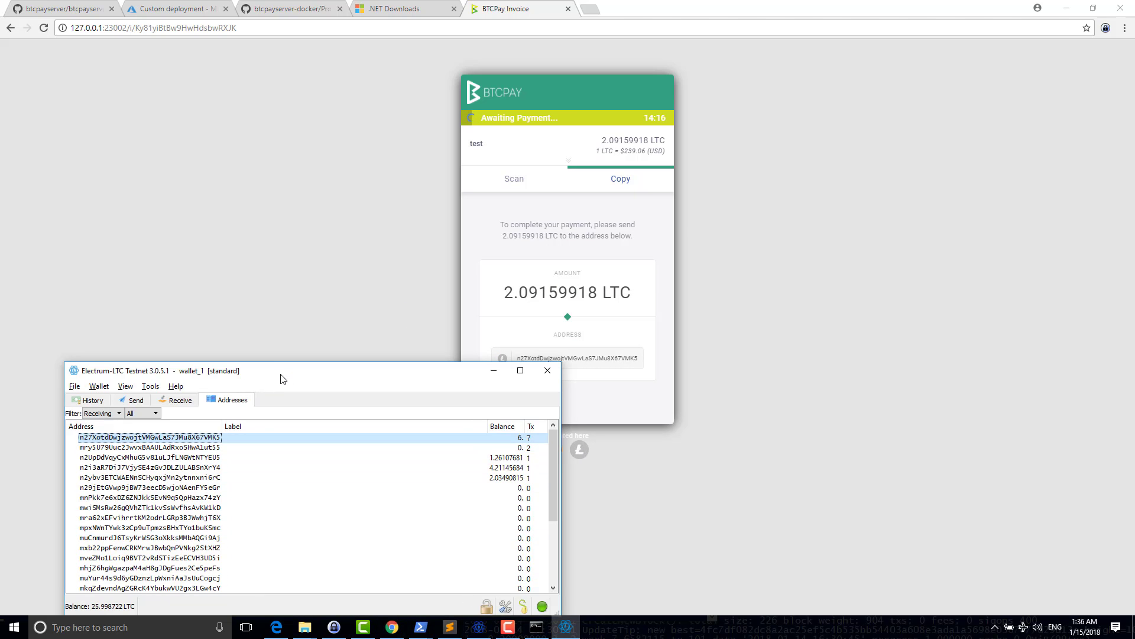
{"action": "left_click_drag", "start_coordinate": [282, 379], "coordinate": [545, 404]}
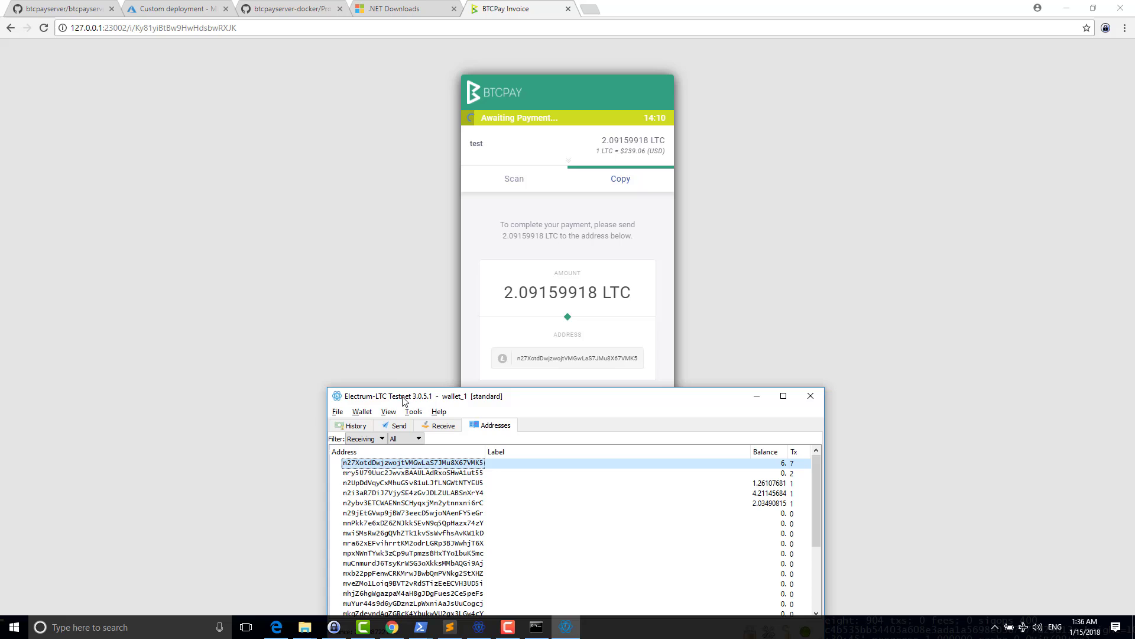
- Open PowerShell in the Litecoin daemon folder and start a litecoin-cli -regtest sendtoaddress command
{"action": "left_click", "coordinate": [395, 304]}
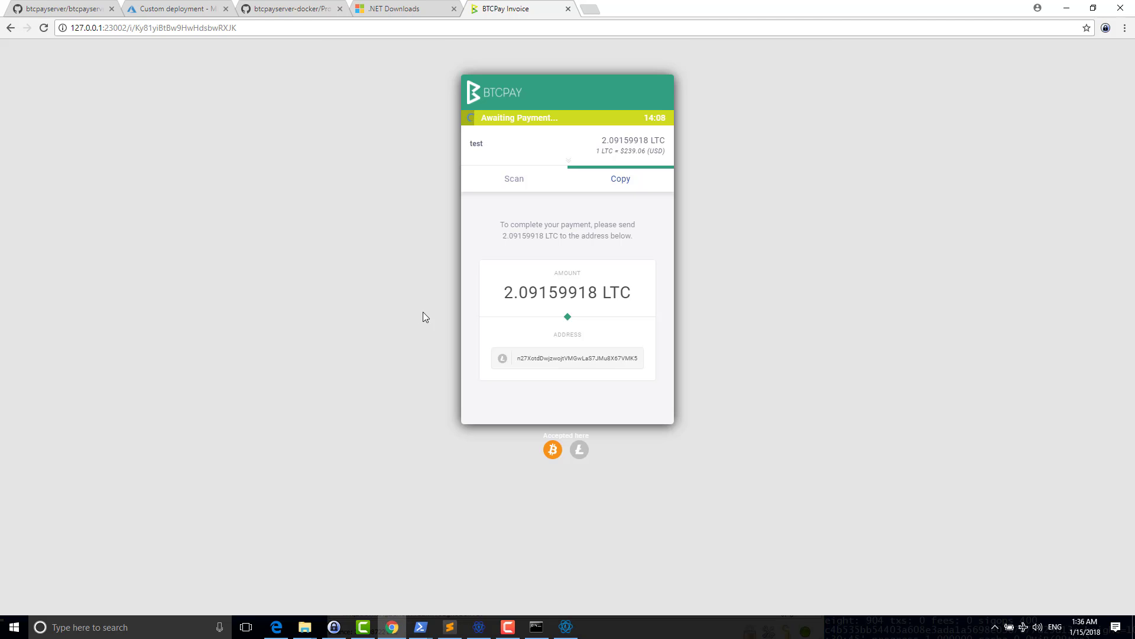
{"action": "left_click", "coordinate": [420, 627]}
{"action": "mouse_move", "coordinate": [307, 632]}
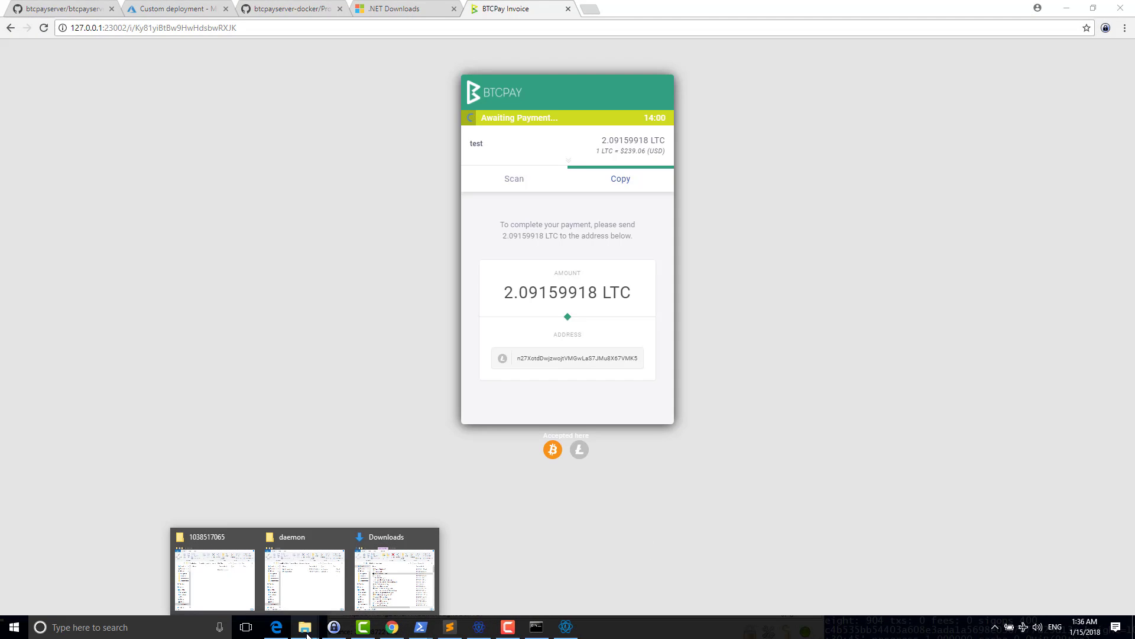
{"action": "left_click", "coordinate": [308, 586]}
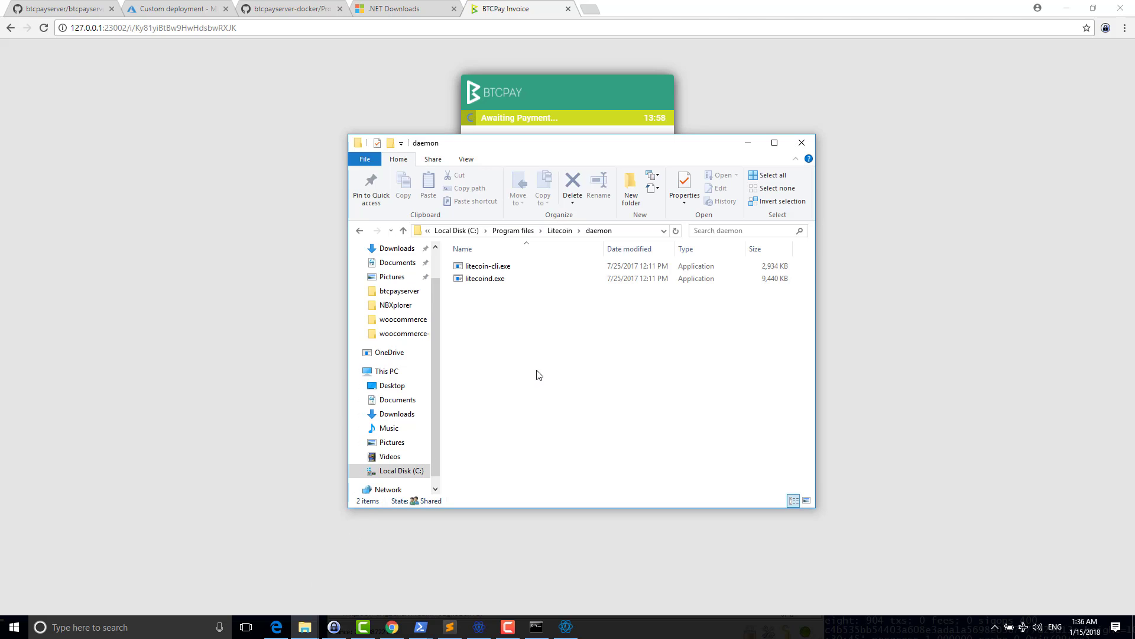
{"action": "key", "text": "alt+f"}
{"action": "type", "text": "r"}
{"action": "type", "text": "litecoin-cl"}
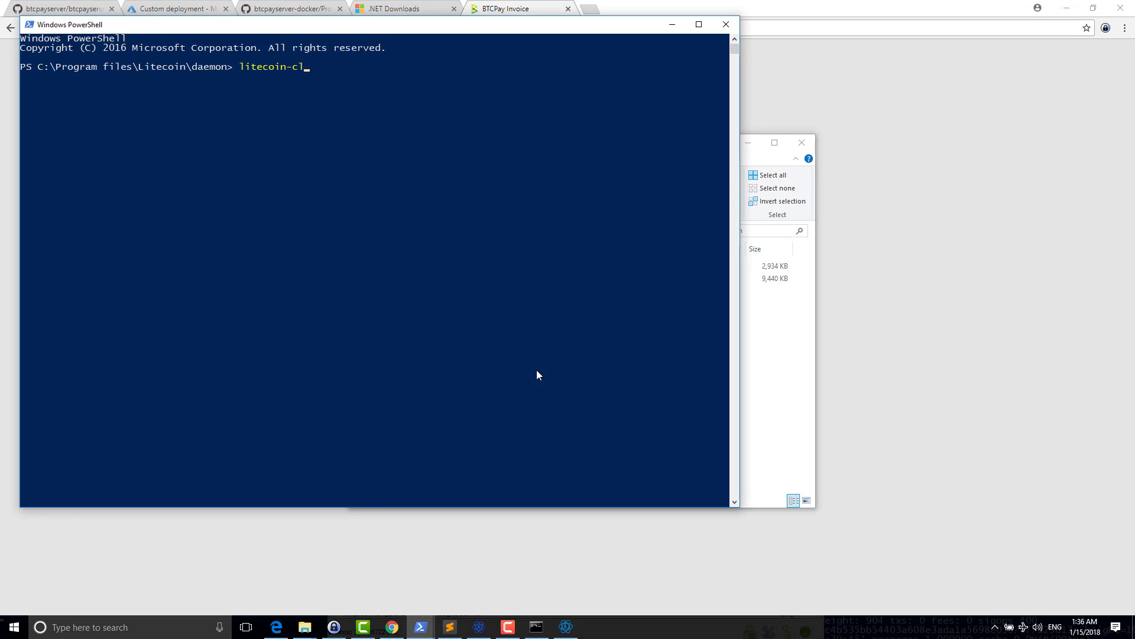
{"action": "key", "text": "Tab"}
{"action": "type", "text": "-regtest send"}
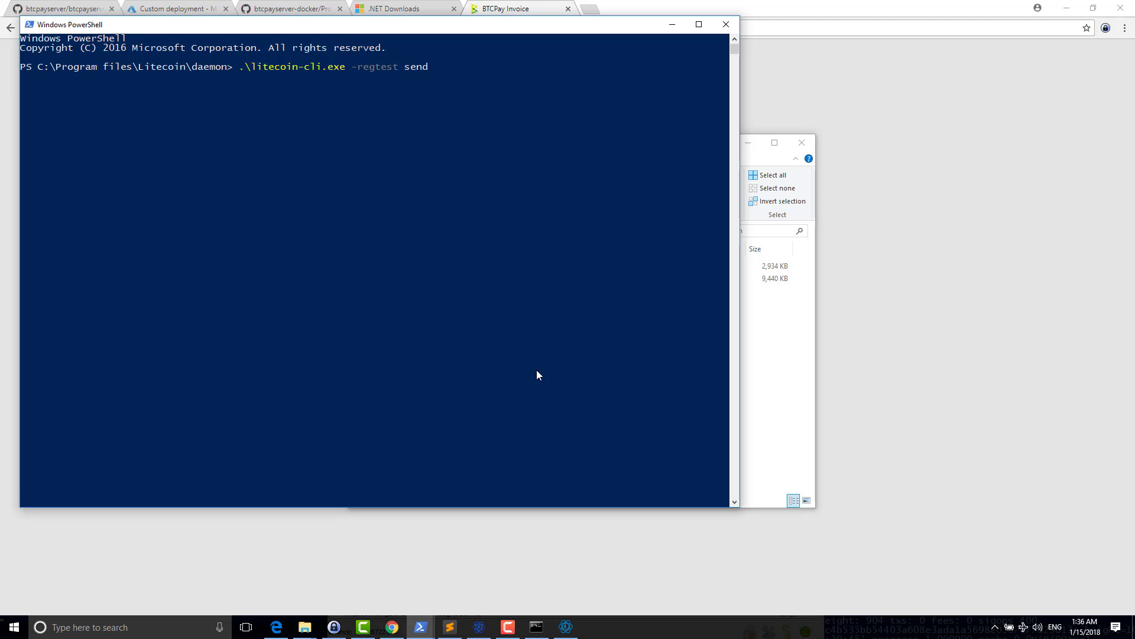
{"action": "type", "text": "toaddress"}
- Fill in the invoice's Litecoin address and a partial amount of 1.09159918 LTC
{"action": "left_click", "coordinate": [890, 354]}
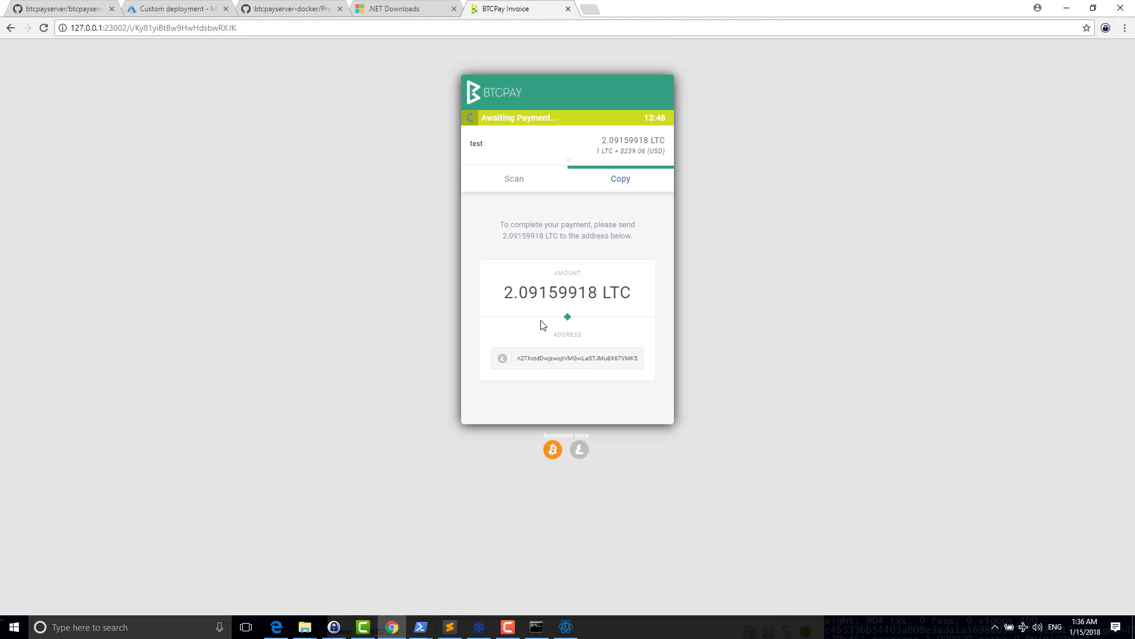
{"action": "left_click", "coordinate": [517, 358]}
{"action": "key", "text": "alt+Tab"}
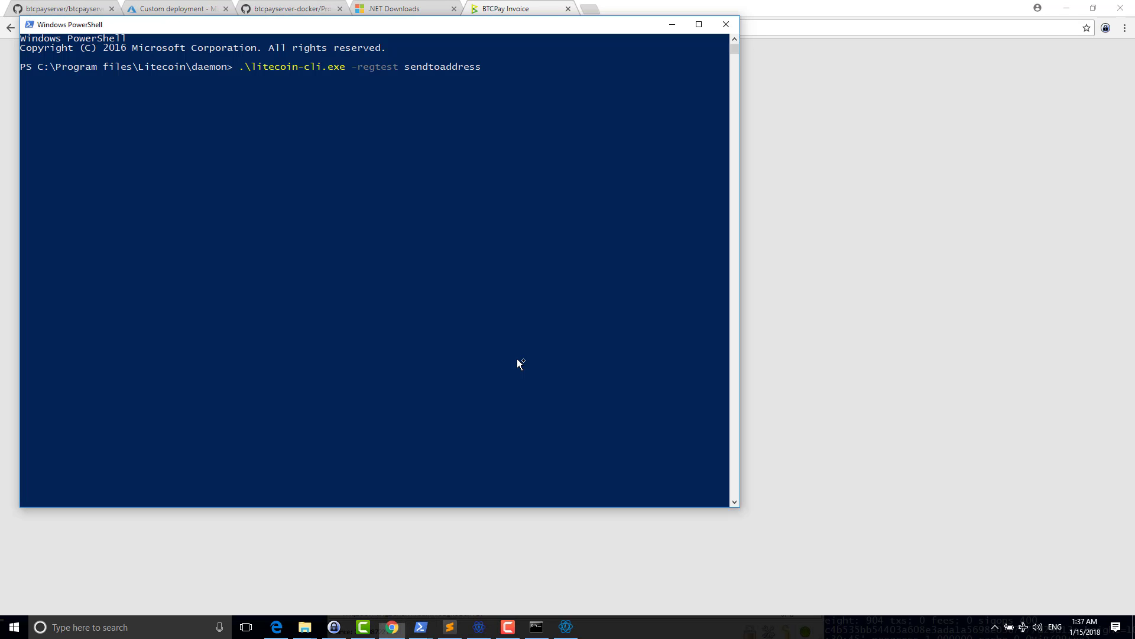
{"action": "type", "text": "n27XotdDwjzwojtVMGwLaS7JMu8X67VMK5"}
{"action": "left_click", "coordinate": [893, 334]}
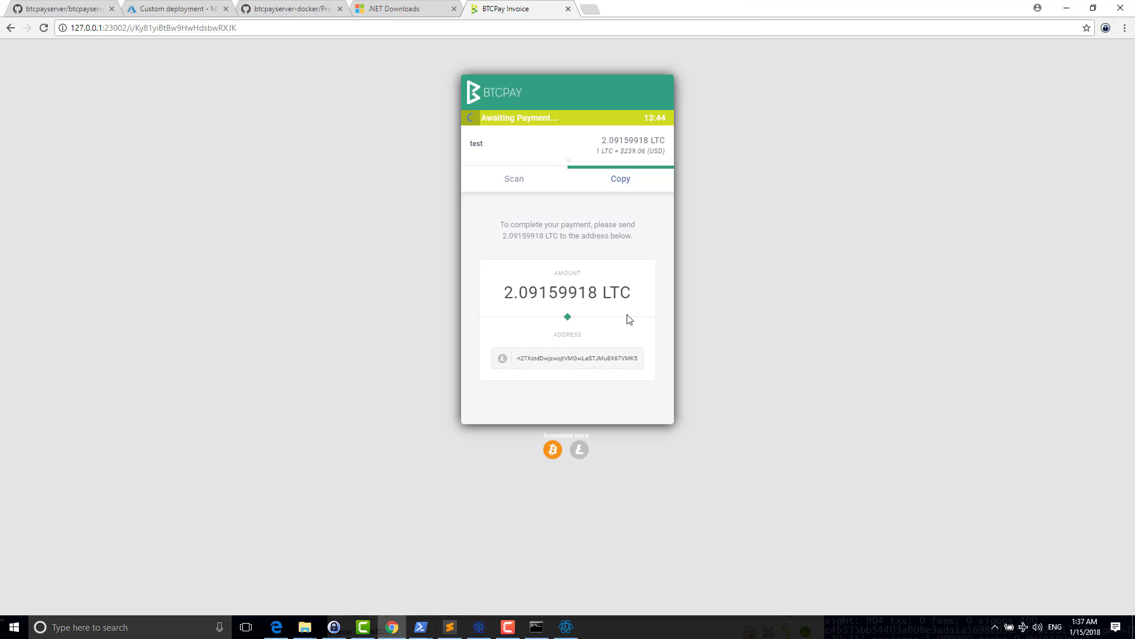
{"action": "left_click", "coordinate": [585, 297]}
{"action": "key", "text": "alt+Tab"}
{"action": "type", "text": "2.09159918"}
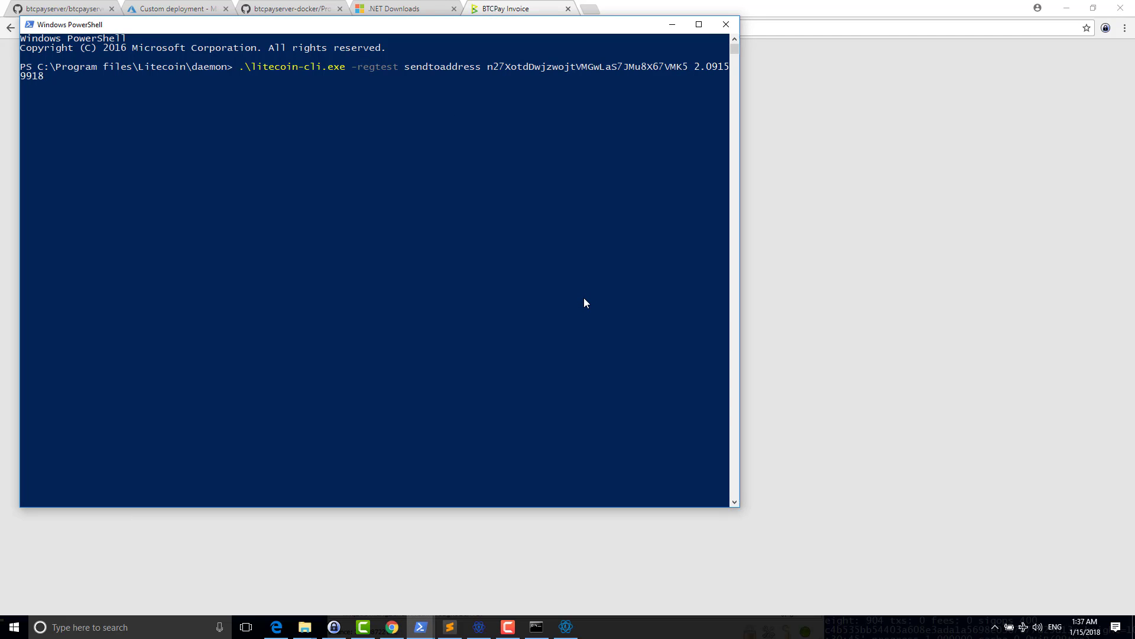
{"action": "key", "text": "BackSpace"}
{"action": "type", "text": "1"}
{"action": "left_click", "coordinate": [811, 260]}
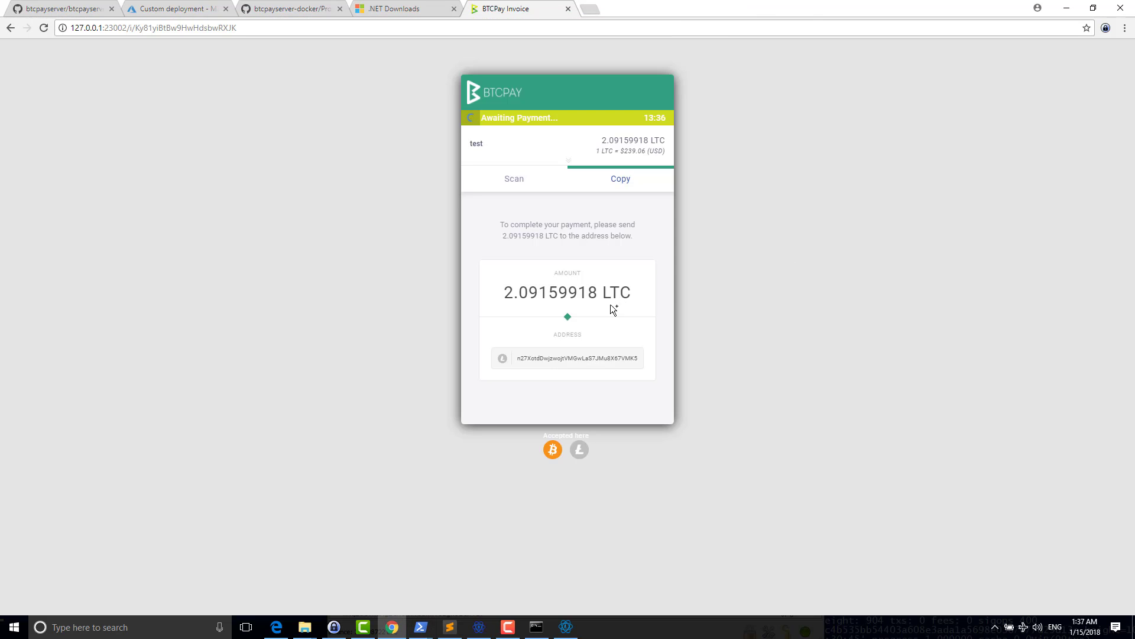
{"action": "key", "text": "alt+Tab"}
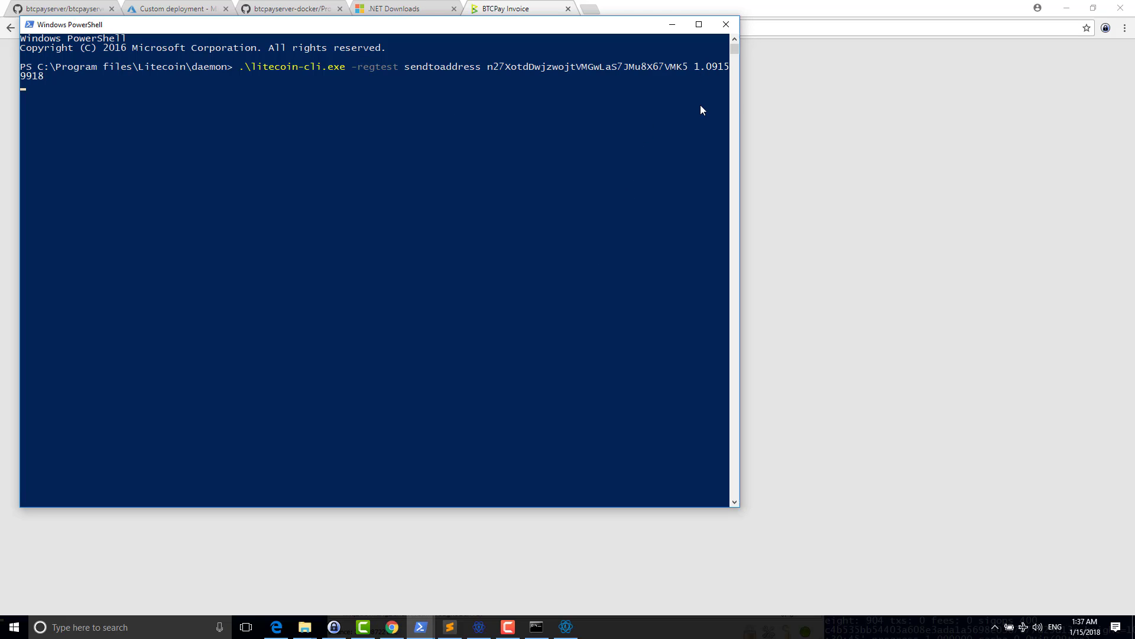
- Watch the invoice update to the remaining 1.00010000 LTC after the partial payment
{"action": "left_click", "coordinate": [810, 179]}
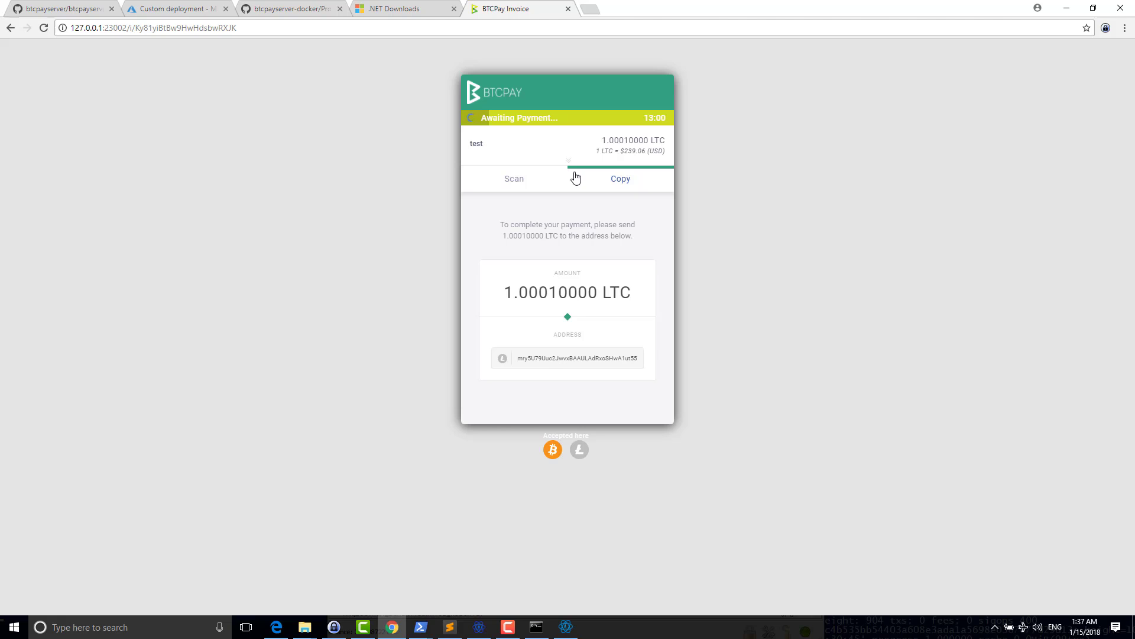
- Switch the invoice to Bitcoin and move the console to the Program files\Bitcoin\daemon folder
{"action": "left_click", "coordinate": [553, 450]}
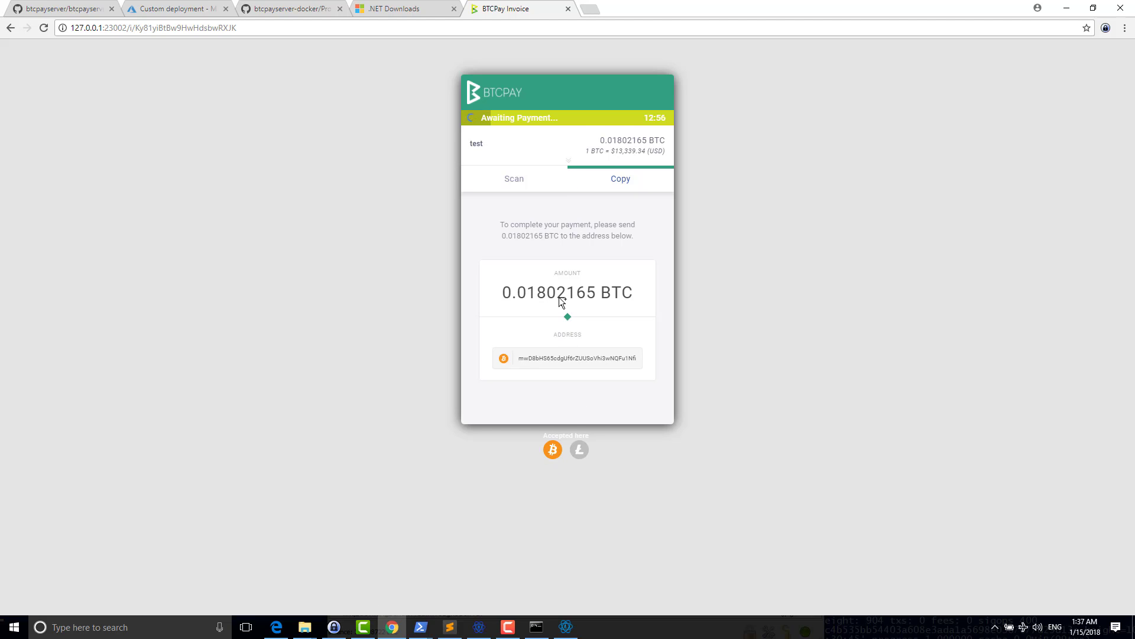
{"action": "key", "text": "alt+Tab"}
{"action": "type", "text": "cd"}
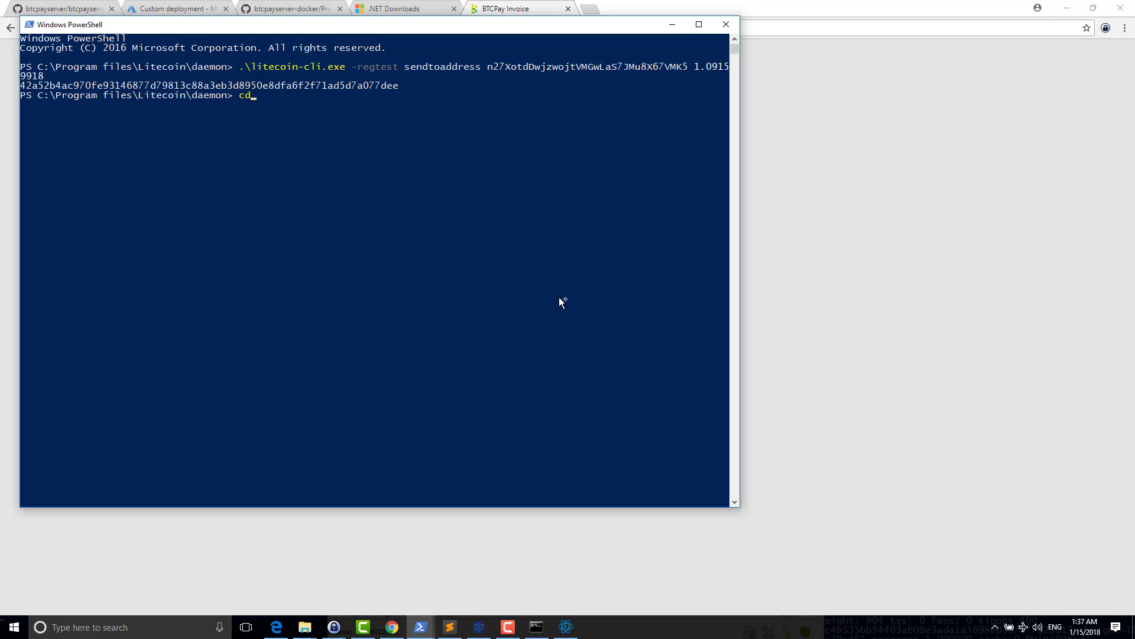
{"action": "type", "text": " .."}
{"action": "key", "text": "Return"}
{"action": "type", "text": "cd .."}
{"action": "key", "text": "Return"}
{"action": "type", "text": "cdB"}
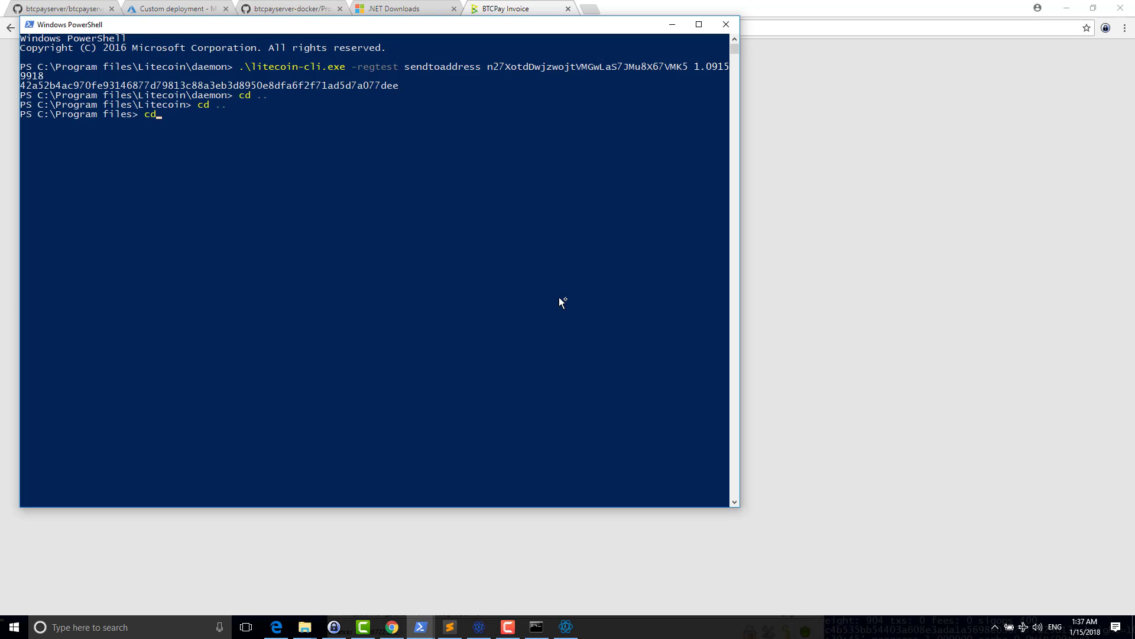
{"action": "key", "text": "BackSpace"}
{"action": "type", "text": "Bi"}
{"action": "key", "text": "Tab"}
{"action": "key", "text": "Return"}
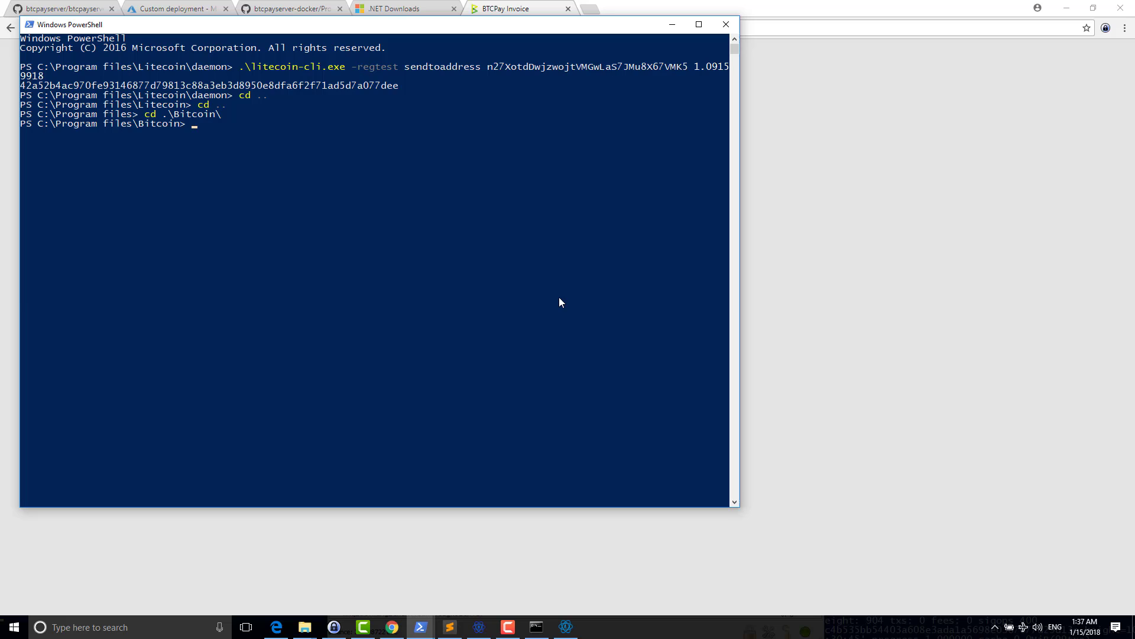
{"action": "type", "text": "cd"}
{"action": "type", "text": " .\\da"}
{"action": "key", "text": "Tab"}
{"action": "key", "text": "Return"}
- Build a bitcoin-cli -regtest sendtoaddress command with the invoice's BTC address and 0.01802165 BTC
{"action": "type", "text": "bitcoin-c"}
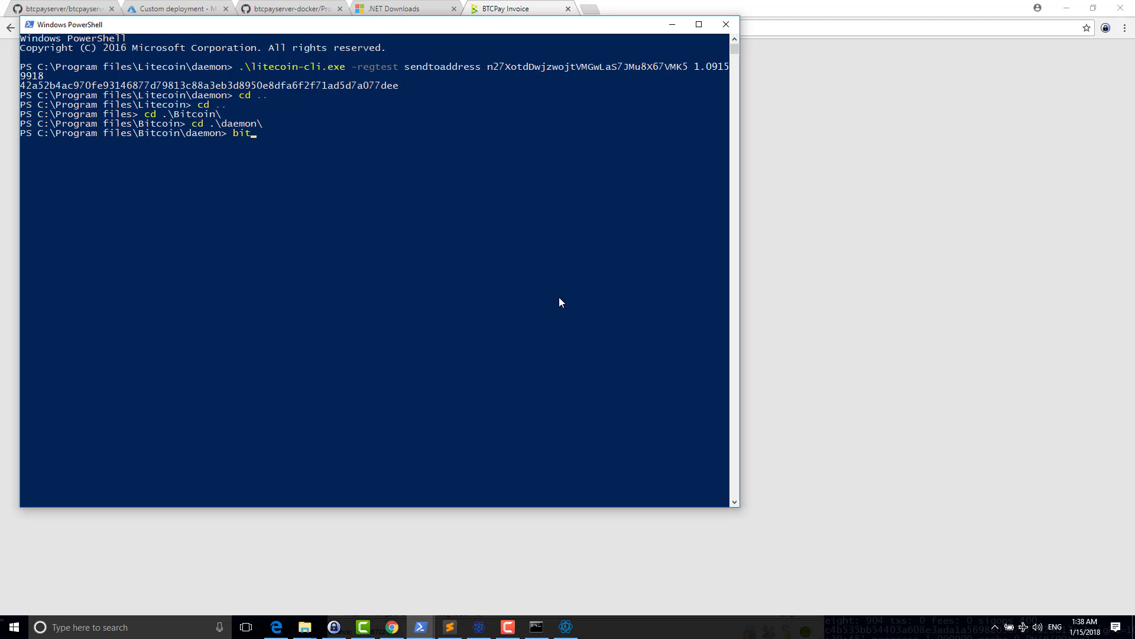
{"action": "key", "text": "Tab"}
{"action": "type", "text": "-regtest sendtoaddress"}
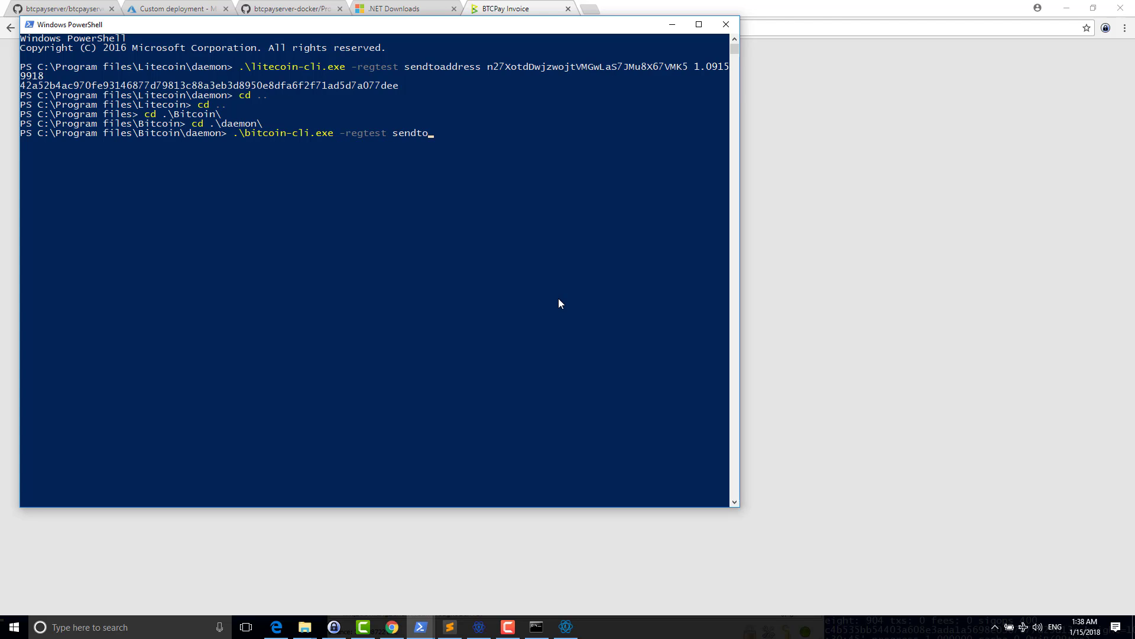
{"action": "left_click", "coordinate": [861, 295]}
{"action": "left_click", "coordinate": [546, 359]}
{"action": "key", "text": "alt+Tab"}
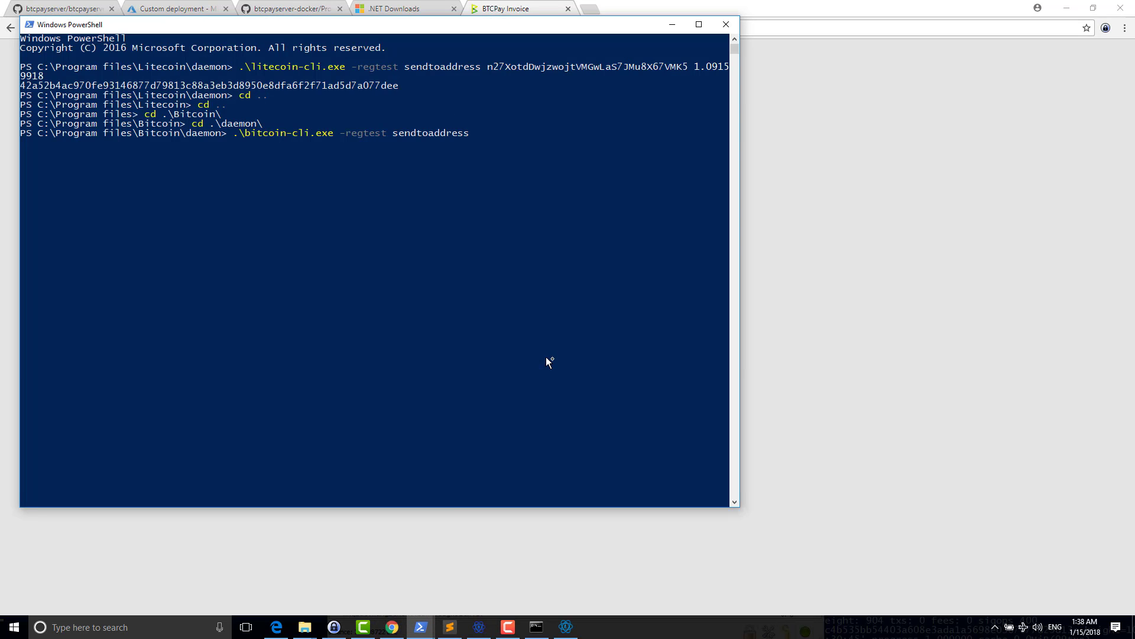
{"action": "key", "text": "ctrl+v"}
{"action": "left_click", "coordinate": [839, 355]}
{"action": "left_click", "coordinate": [526, 303]}
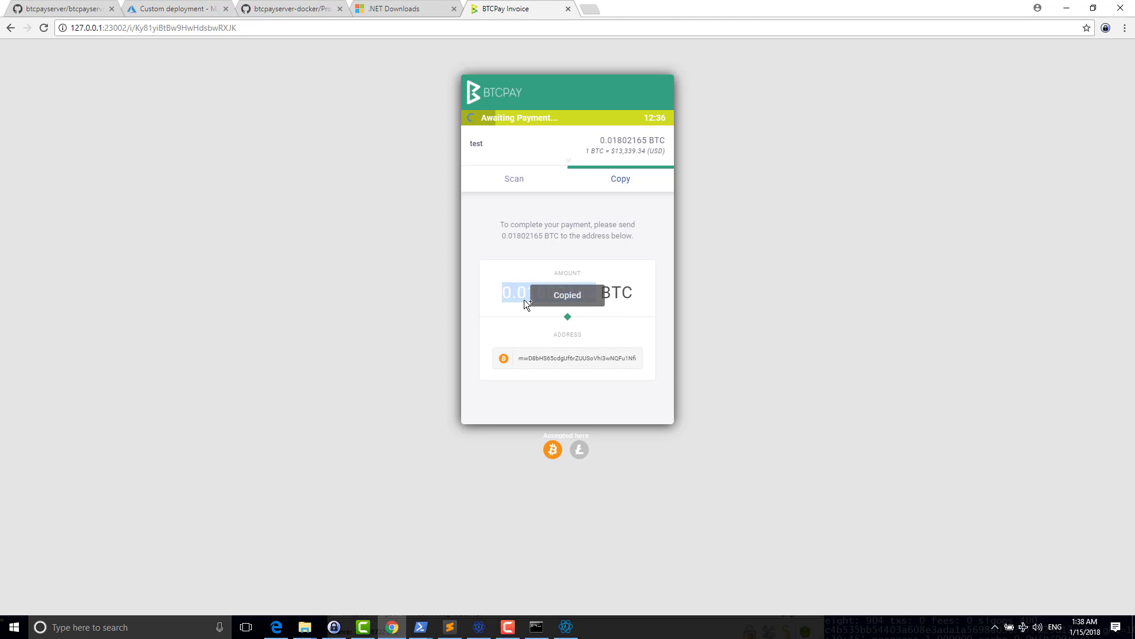
{"action": "key", "text": "alt+Tab"}
{"action": "key", "text": "ctrl+v"}
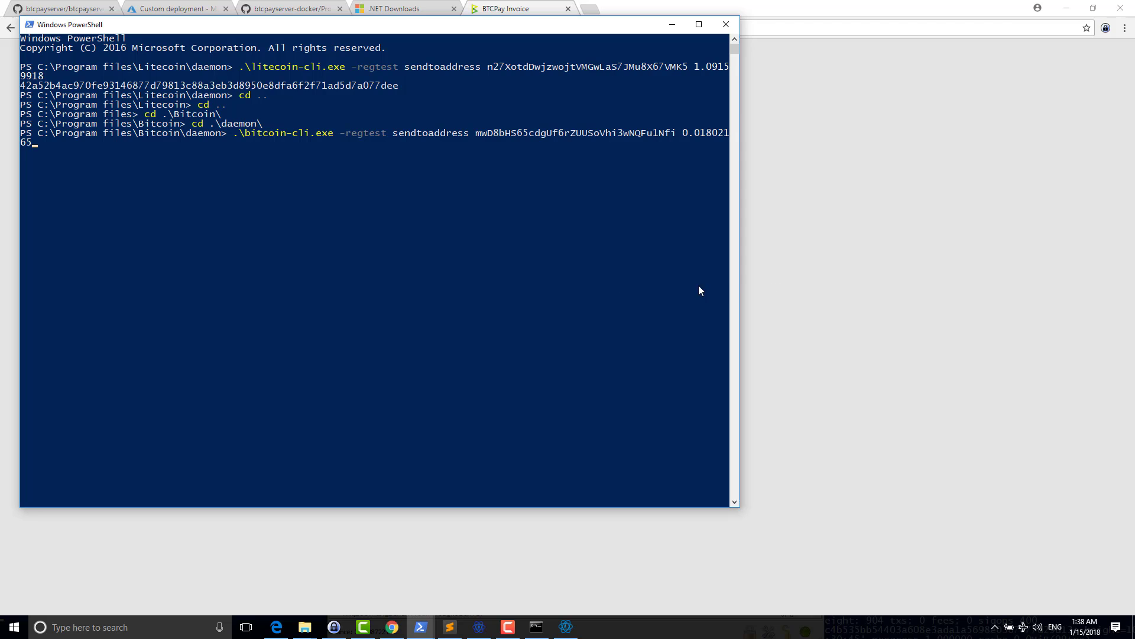
- Go to 127.0.0.1:23002/invoices and open the test invoice's details
{"action": "left_click", "coordinate": [833, 299]}
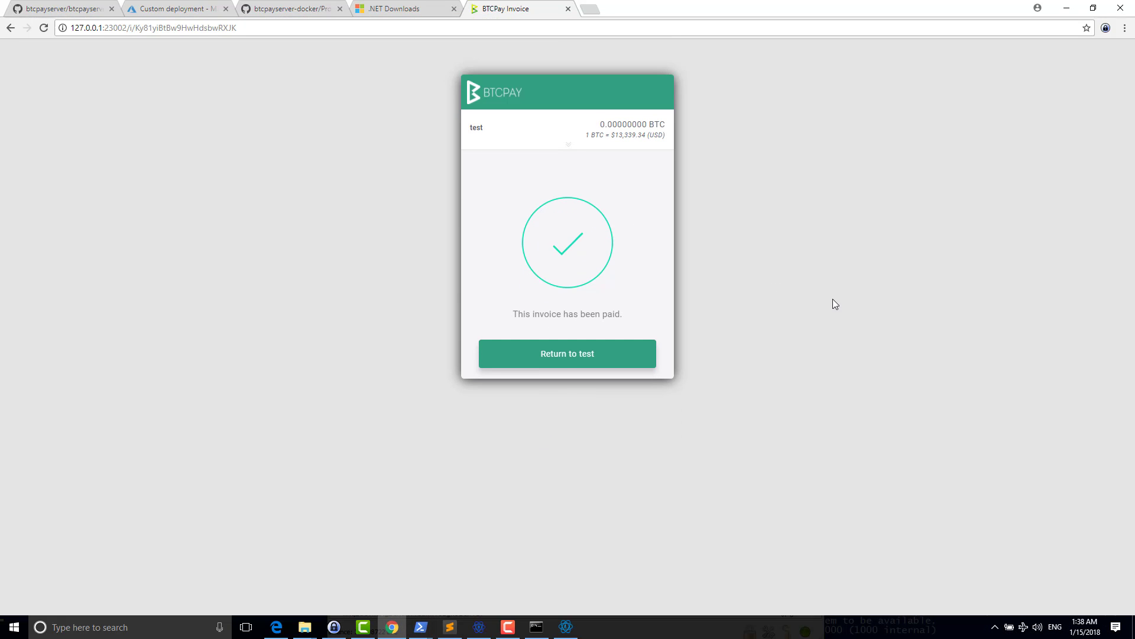
{"action": "key", "text": "ctrl+l"}
{"action": "type", "text": "127.0.0.1:23002/in"}
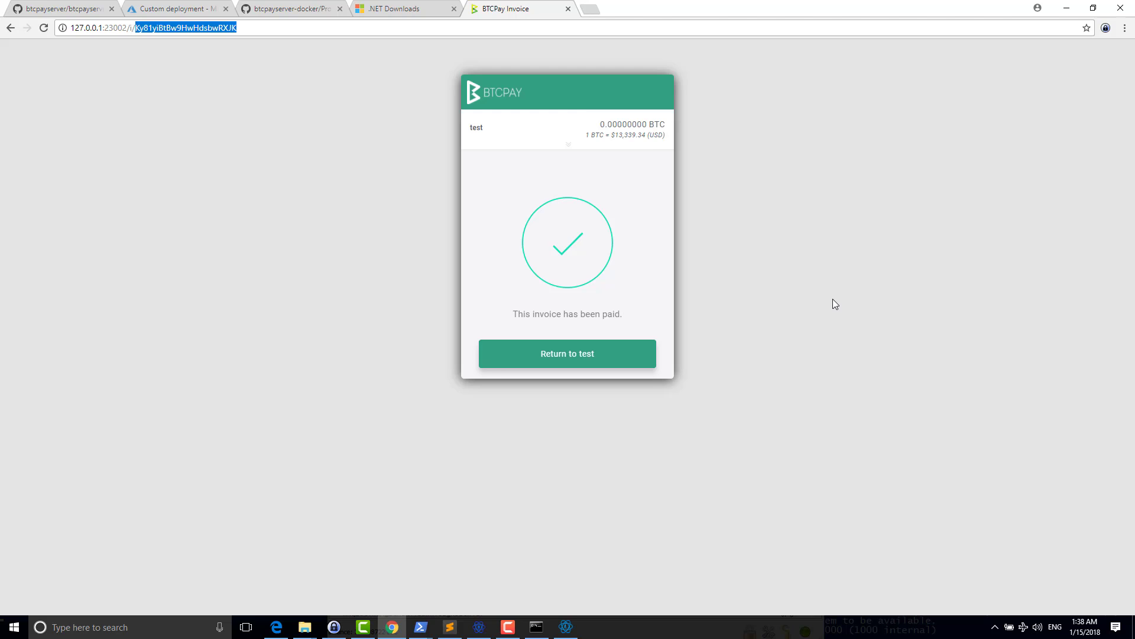
{"action": "key", "text": "Return"}
{"action": "key", "text": "alt+Left"}
{"action": "left_click", "coordinate": [834, 304]}
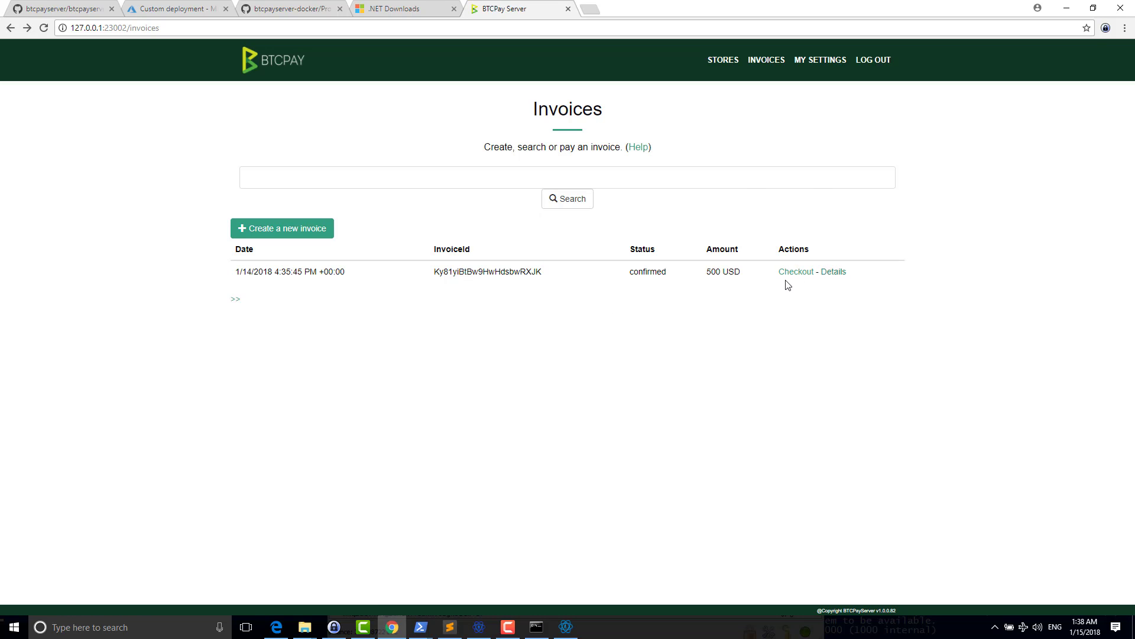
{"action": "left_click", "coordinate": [835, 272]}
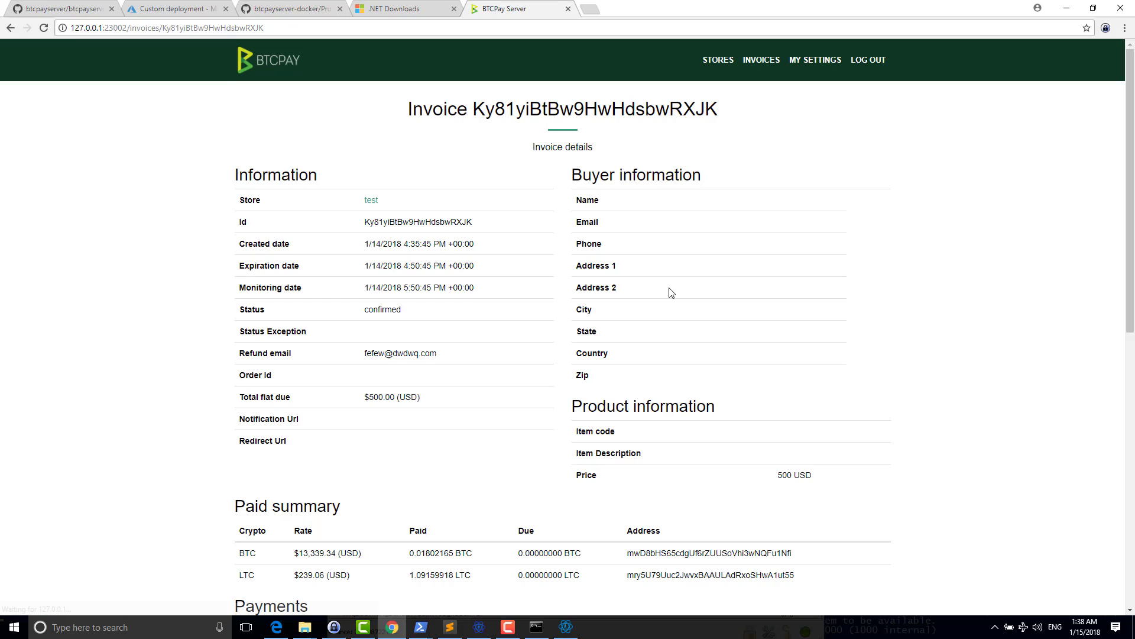
- Review the paid summary and payments, highlighting the LTC and BTC deposit addresses
{"action": "scroll", "coordinate": [668, 292], "scroll_direction": "down", "scroll_amount": 4}
{"action": "scroll", "coordinate": [481, 253], "scroll_direction": "up", "scroll_amount": 6}
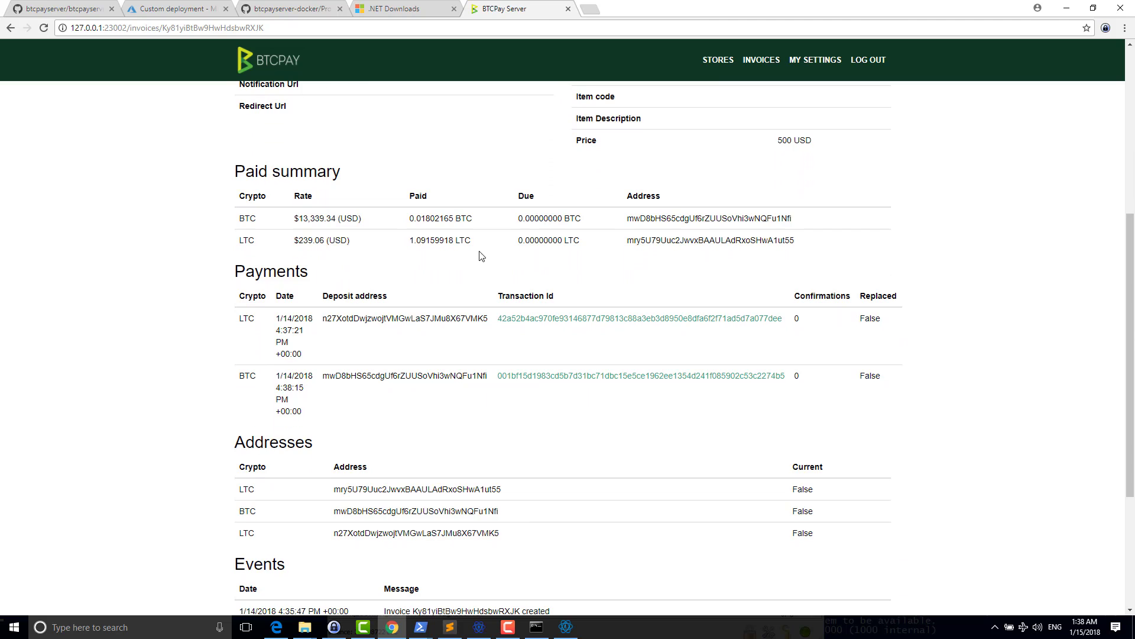
{"action": "scroll", "coordinate": [327, 231], "scroll_direction": "down", "scroll_amount": 6}
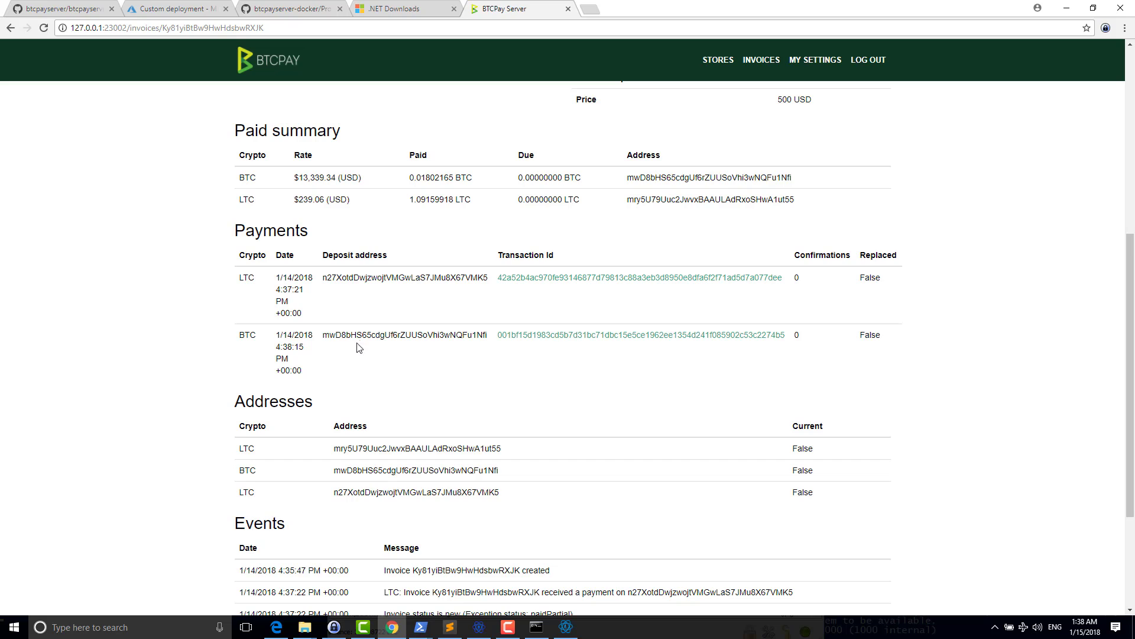
{"action": "double_click", "coordinate": [338, 278]}
{"action": "double_click", "coordinate": [328, 352]}
{"action": "scroll", "coordinate": [486, 275], "scroll_direction": "up", "scroll_amount": 1}
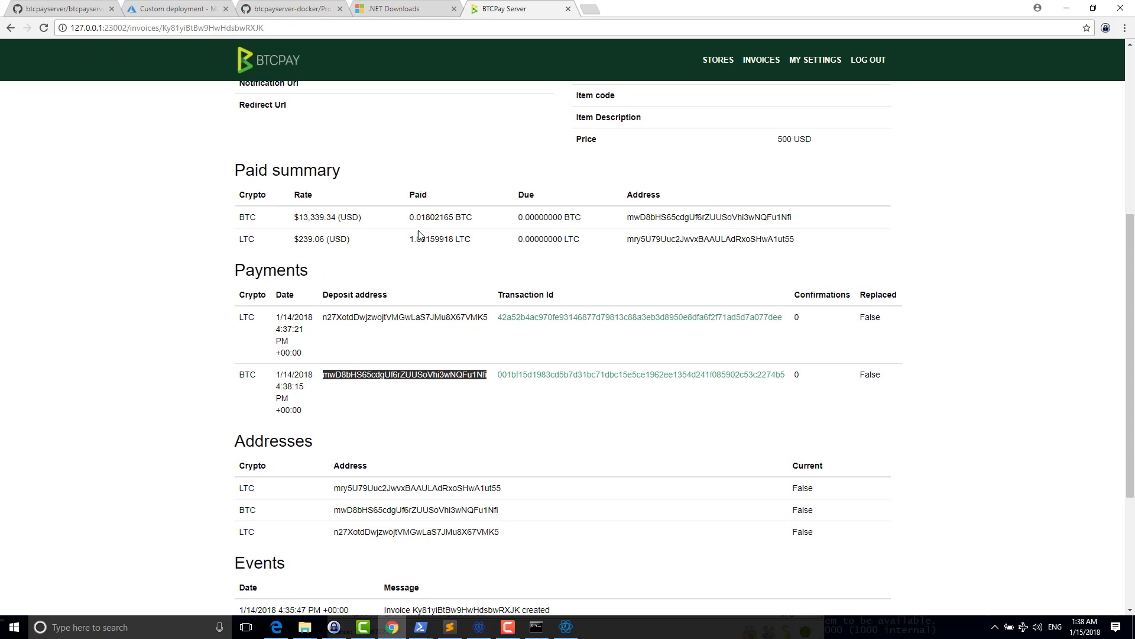
{"action": "left_click_drag", "start_coordinate": [410, 217], "coordinate": [465, 253]}
{"action": "left_click", "coordinate": [466, 253]}
{"action": "scroll", "coordinate": [464, 253], "scroll_direction": "down", "scroll_amount": 3}
{"action": "scroll", "coordinate": [465, 252], "scroll_direction": "down", "scroll_amount": 1}
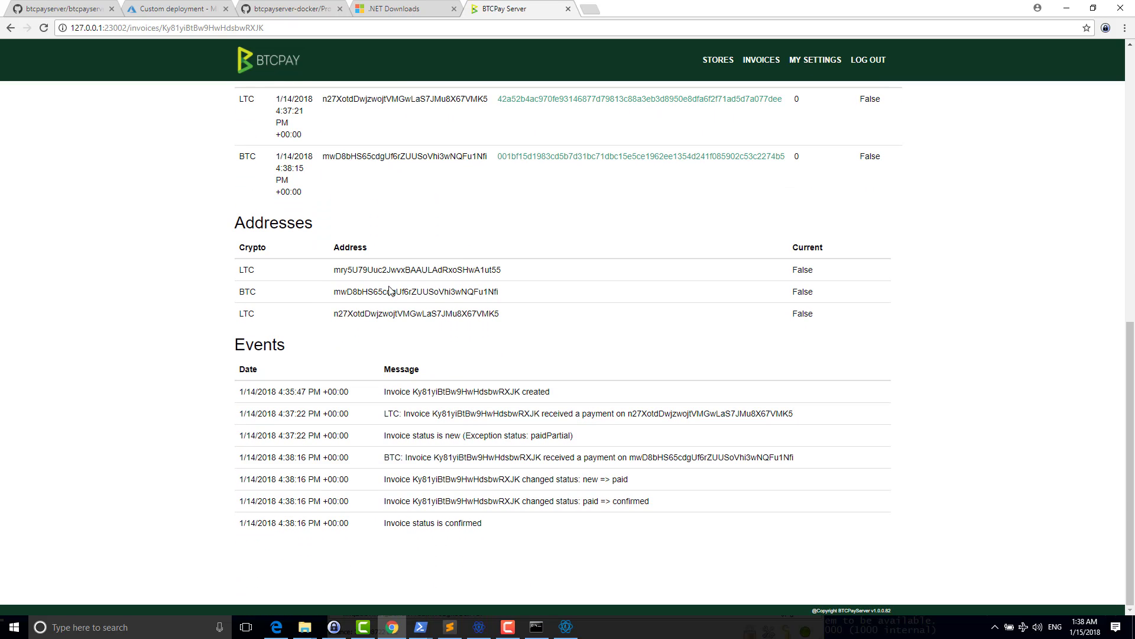
{"action": "double_click", "coordinate": [423, 520]}
- Scroll through the confirmed invoice's details, then return to the Invoices list
{"action": "left_click", "coordinate": [424, 514]}
{"action": "scroll", "coordinate": [423, 513], "scroll_direction": "up", "scroll_amount": 10}
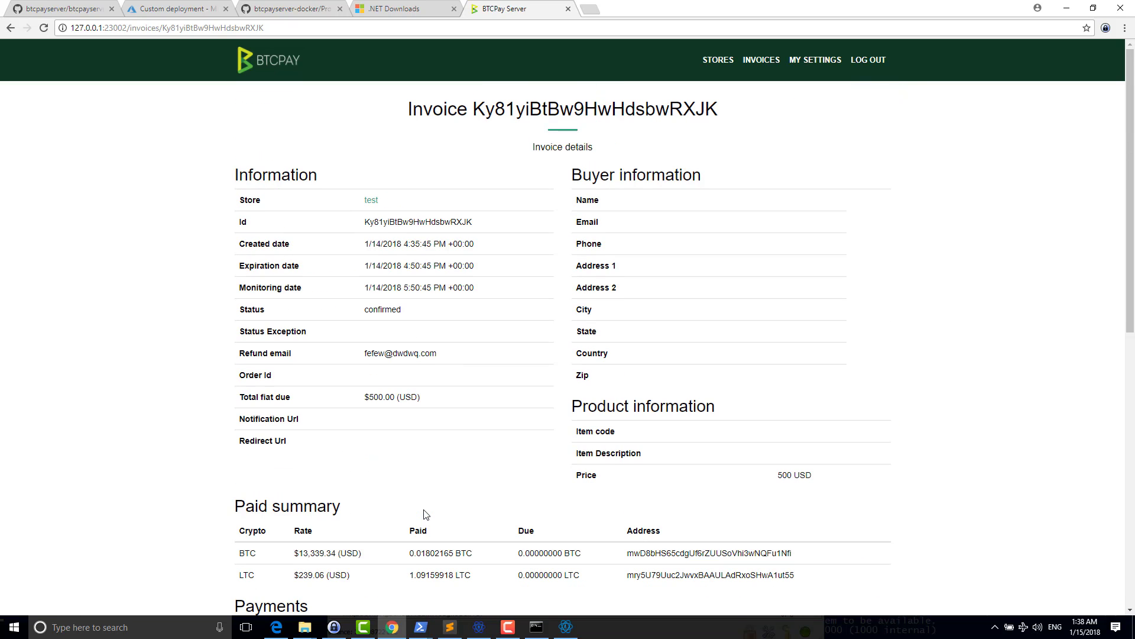
{"action": "scroll", "coordinate": [427, 507], "scroll_direction": "down", "scroll_amount": 3}
{"action": "scroll", "coordinate": [429, 506], "scroll_direction": "down", "scroll_amount": 6}
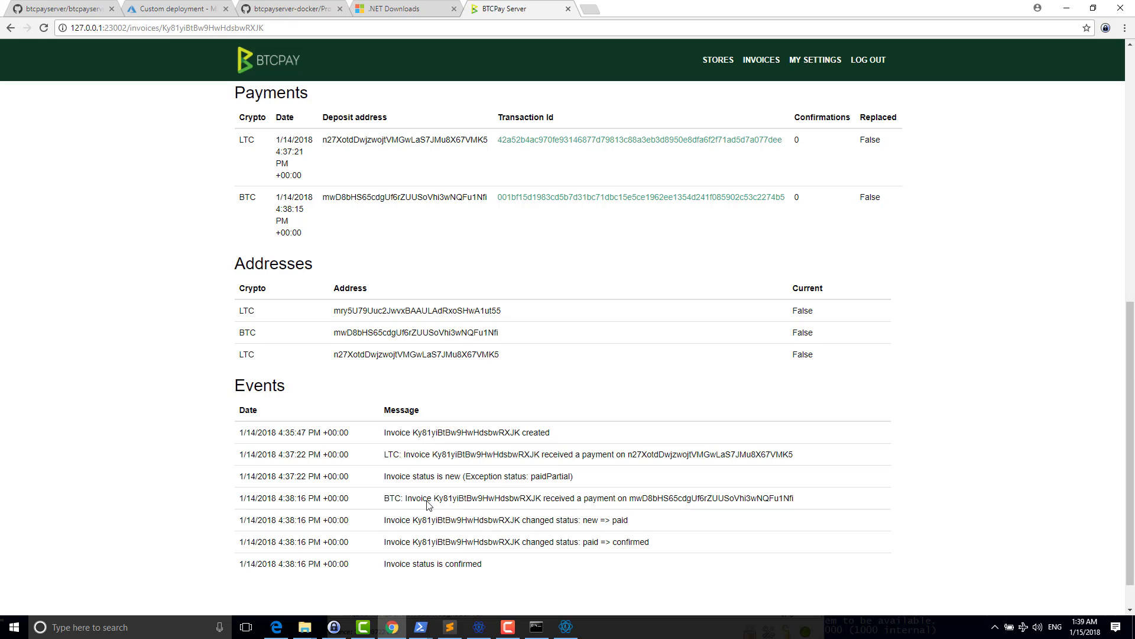
{"action": "scroll", "coordinate": [429, 503], "scroll_direction": "up", "scroll_amount": 7}
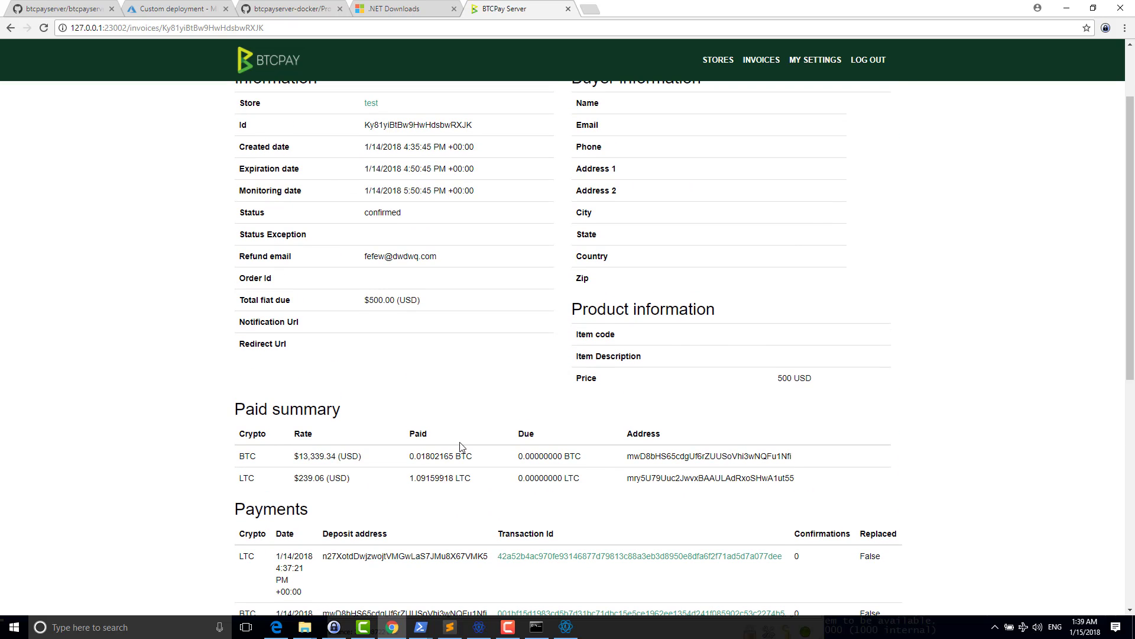
{"action": "scroll", "coordinate": [462, 446], "scroll_direction": "up", "scroll_amount": 2}
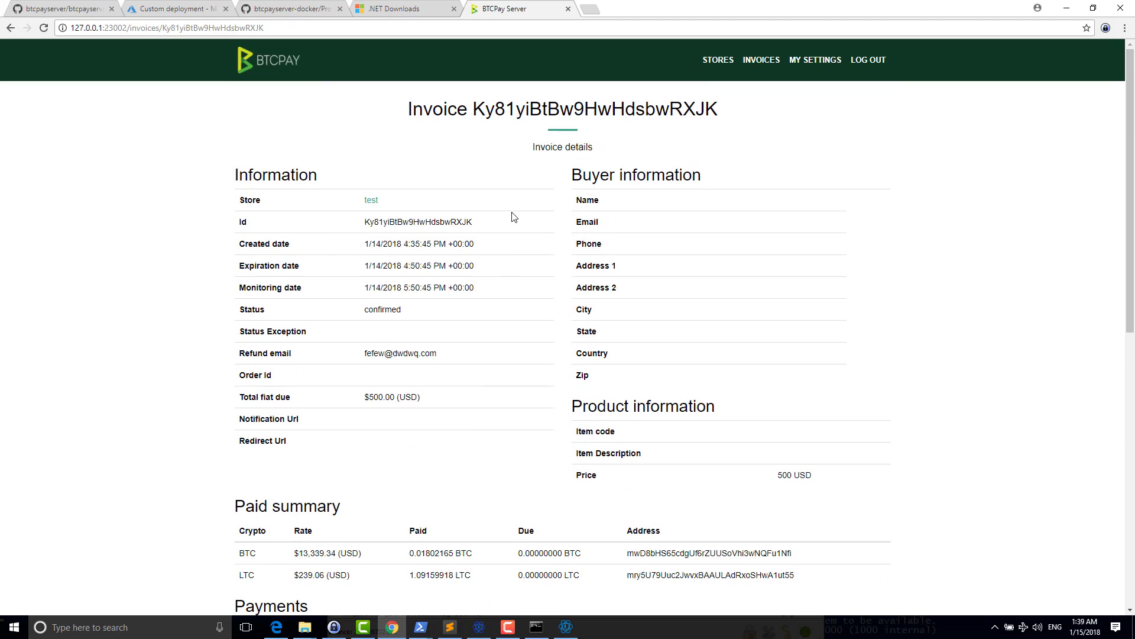
{"action": "scroll", "coordinate": [512, 237], "scroll_direction": "down", "scroll_amount": 4}
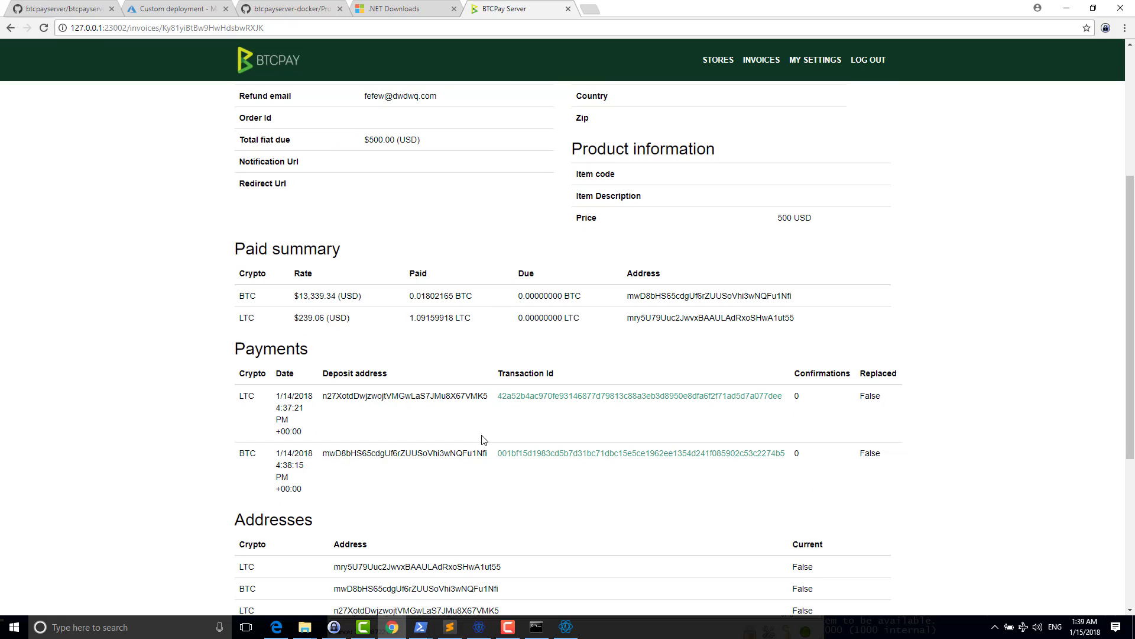
{"action": "scroll", "coordinate": [482, 440], "scroll_direction": "down", "scroll_amount": 3}
{"action": "scroll", "coordinate": [482, 434], "scroll_direction": "up", "scroll_amount": 5}
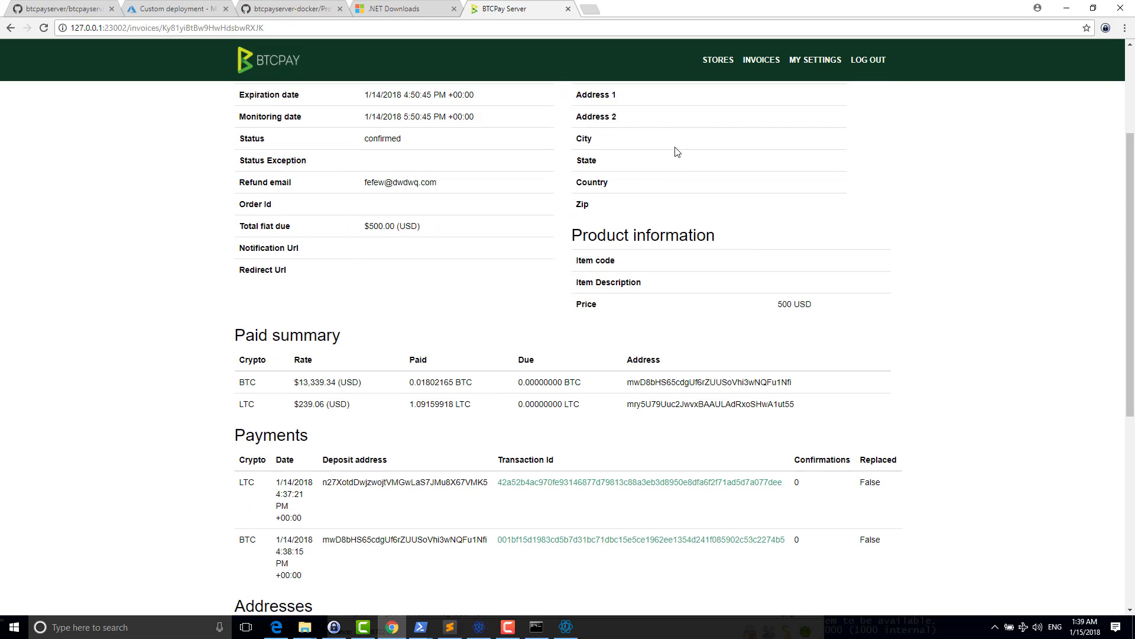
{"action": "left_click", "coordinate": [763, 61]}
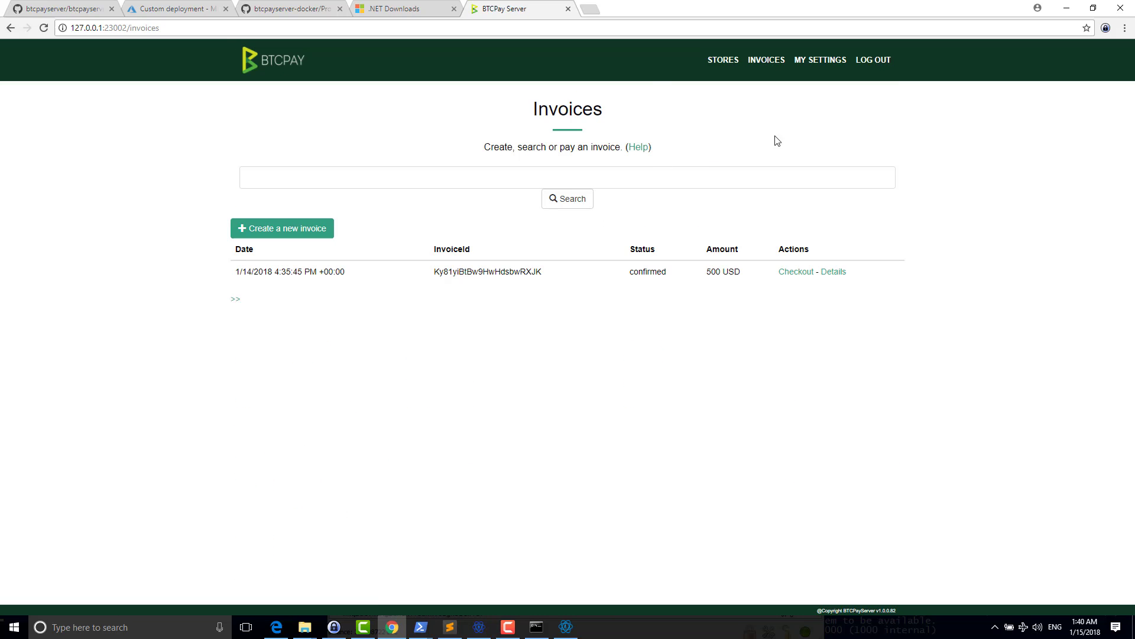
{"action": "left_click", "coordinate": [803, 68]}
{"action": "left_click", "coordinate": [771, 65]}
{"action": "left_click", "coordinate": [795, 272]}
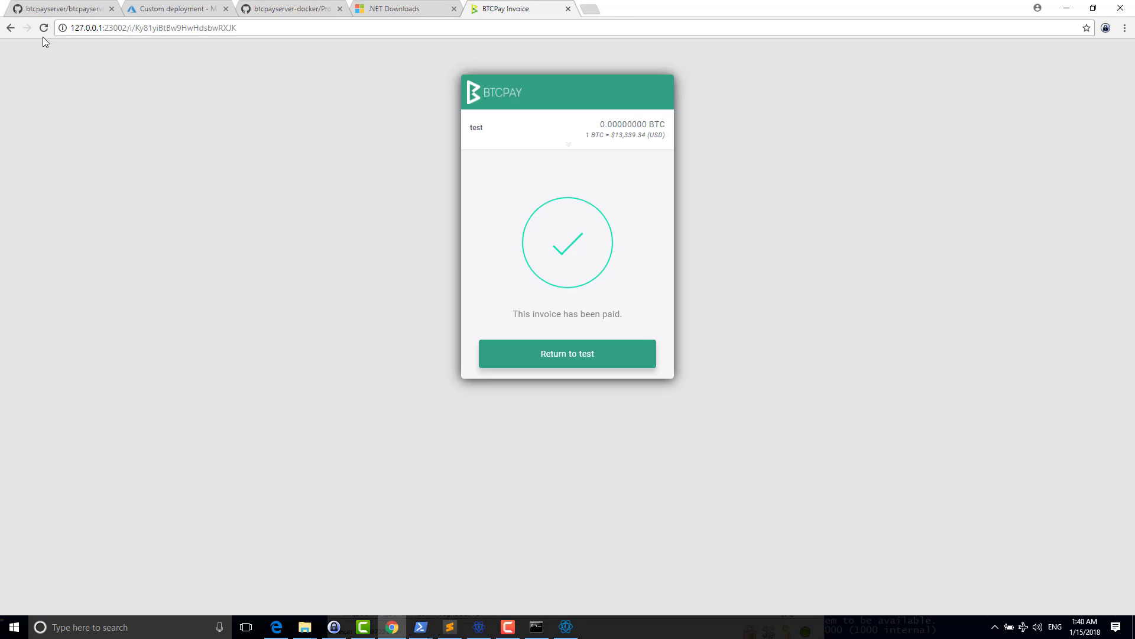
{"action": "left_click", "coordinate": [10, 28]}
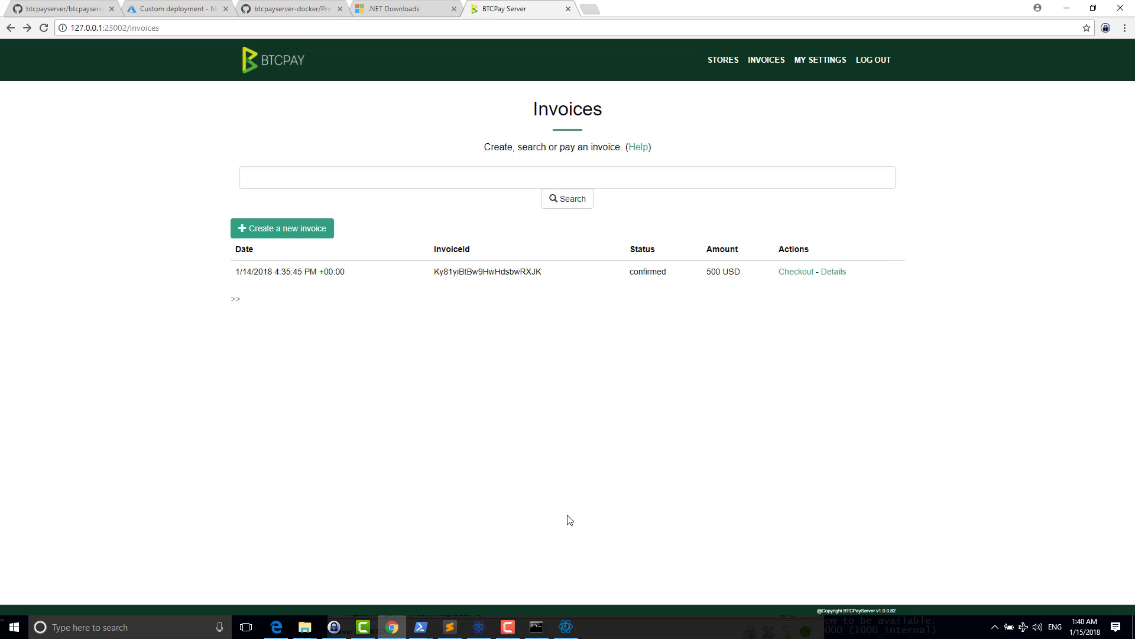
{"action": "left_click", "coordinate": [508, 627]}
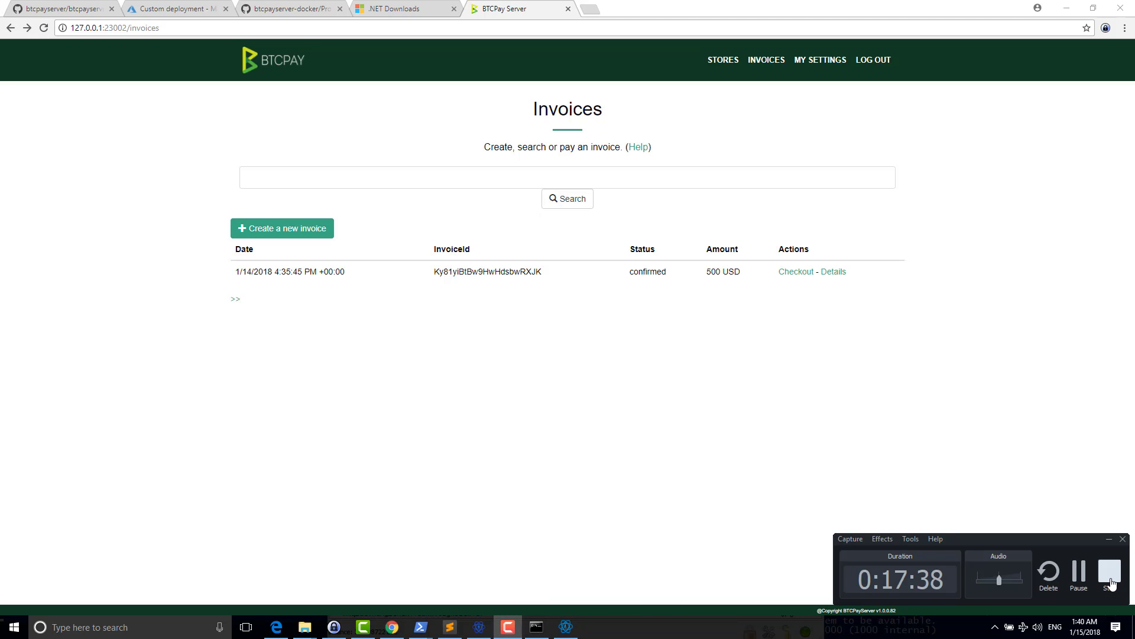